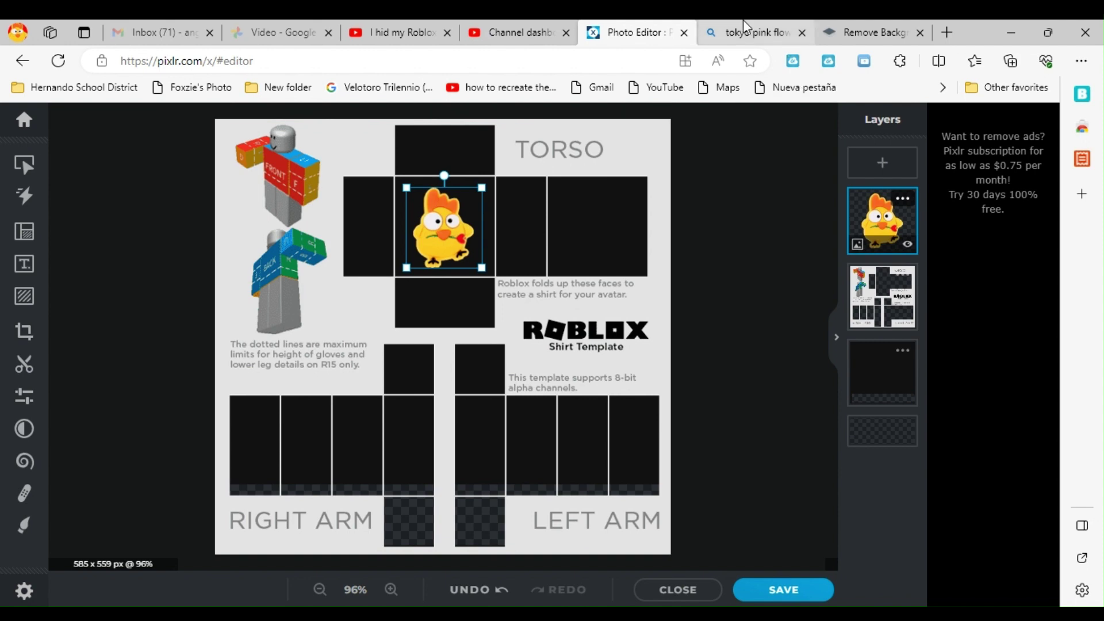
Examine the chick's rose on the torso front up close and against the whole shirt template
left_click(753, 33)
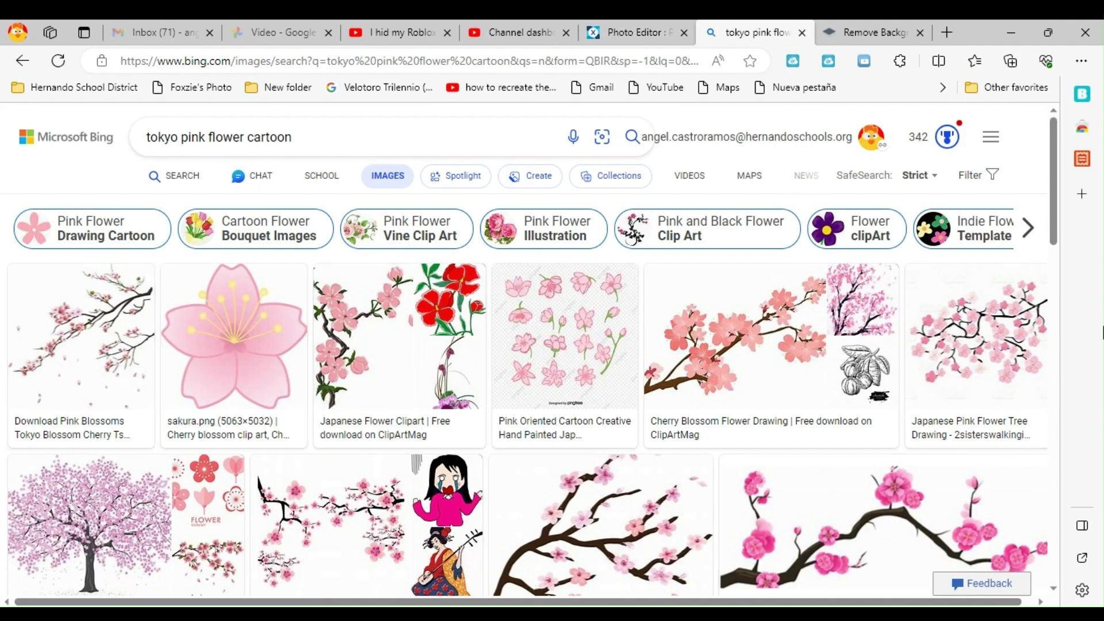
left_click(628, 25)
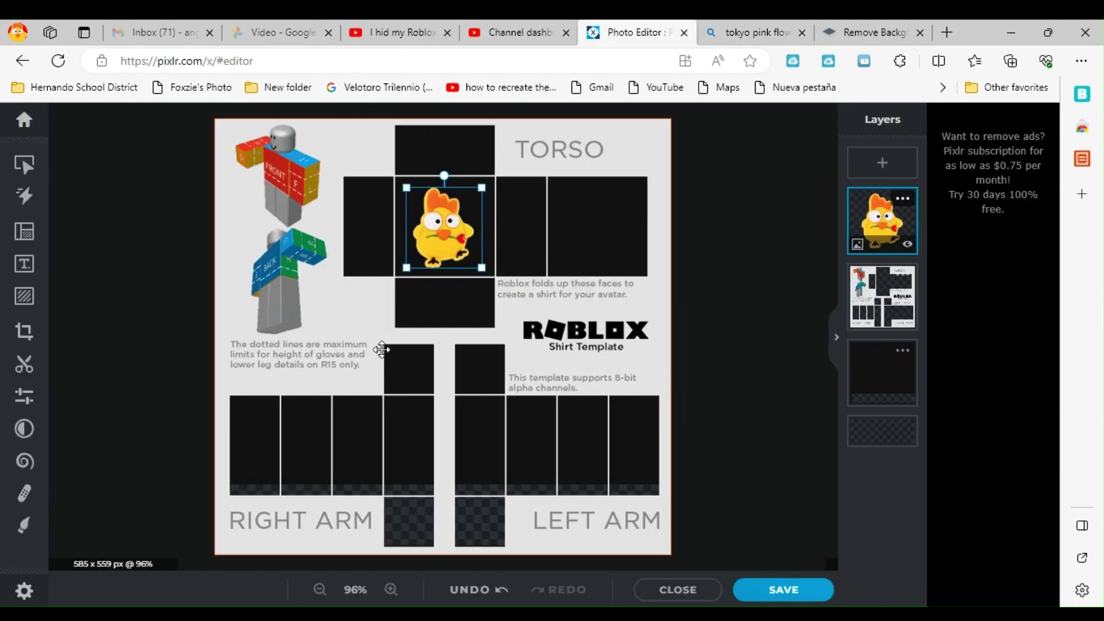
scroll(451, 281, "up", 5)
scroll(463, 309, "up", 7)
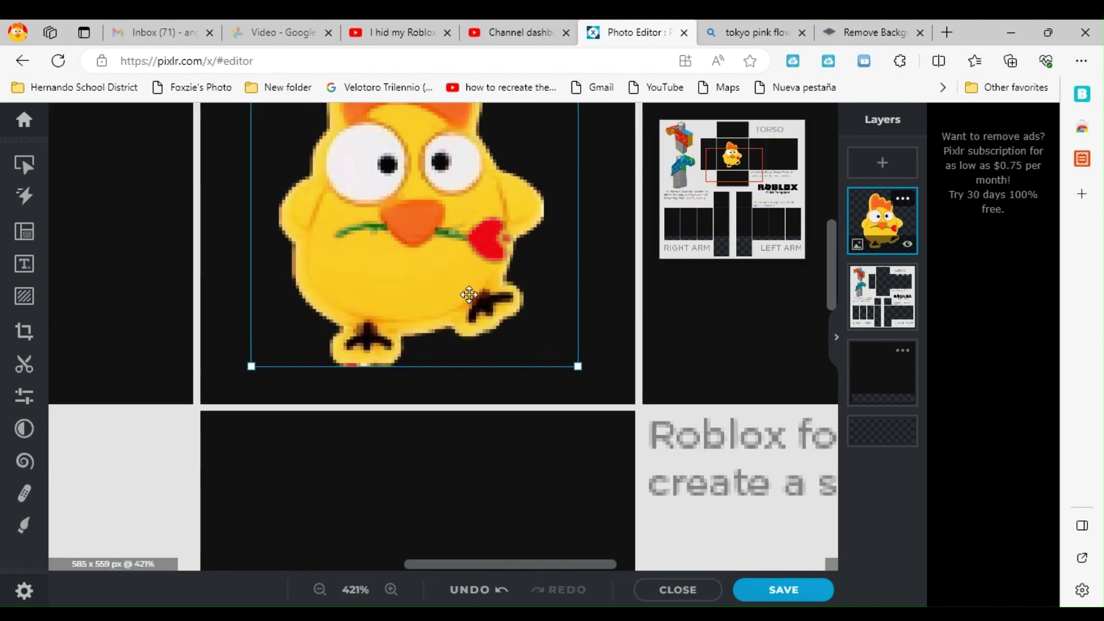
scroll(484, 241, "down", 2)
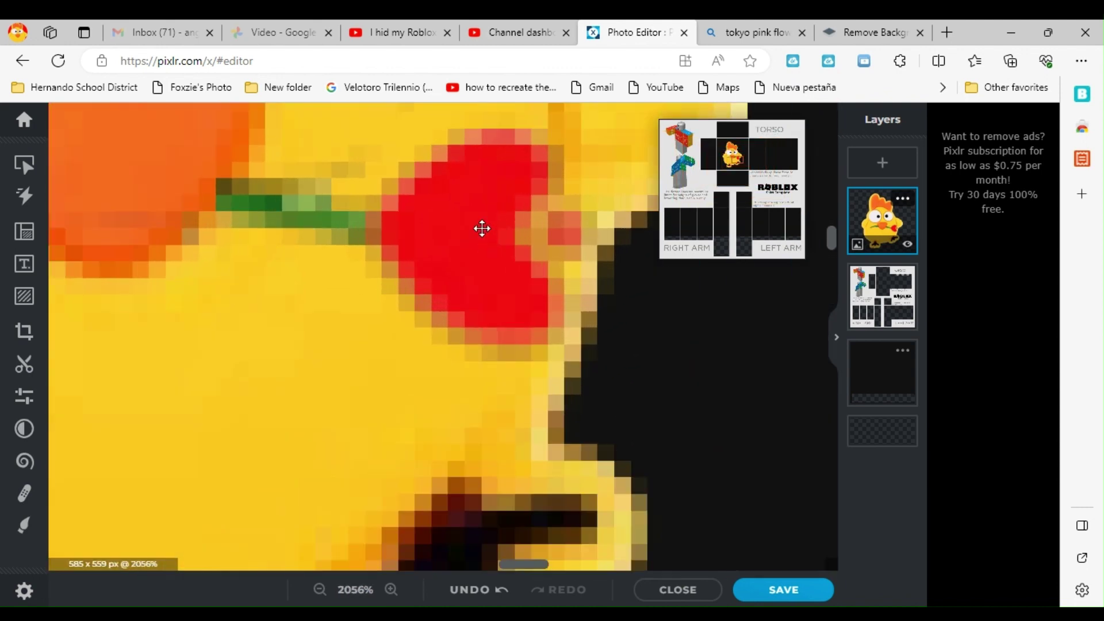
scroll(473, 209, "up", 2)
scroll(505, 251, "down", 3)
scroll(507, 258, "down", 10)
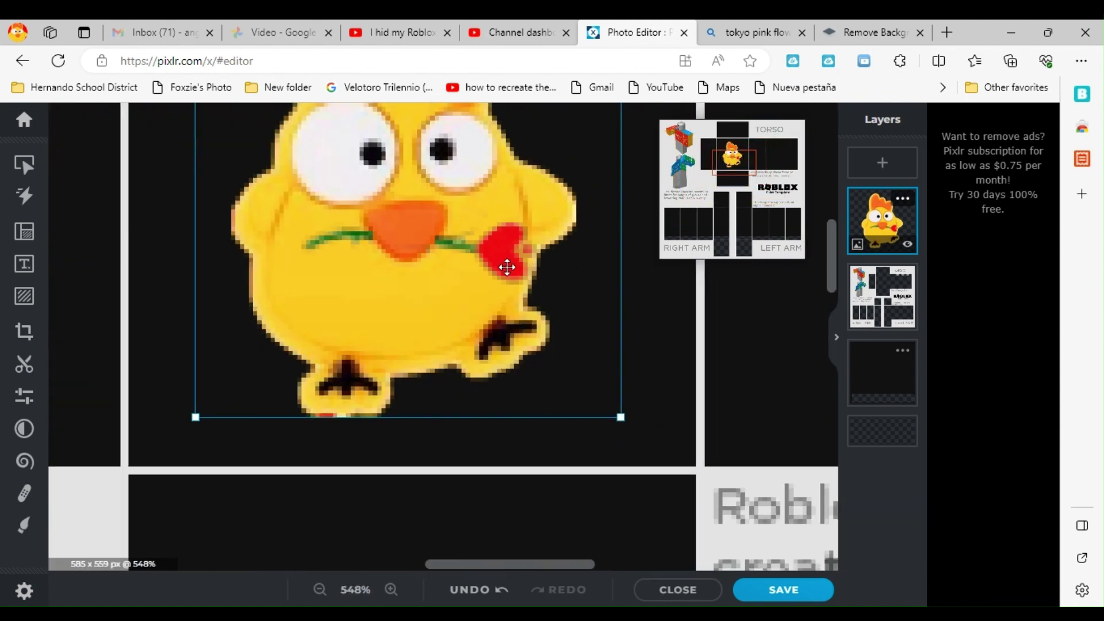
scroll(510, 290, "up", 4)
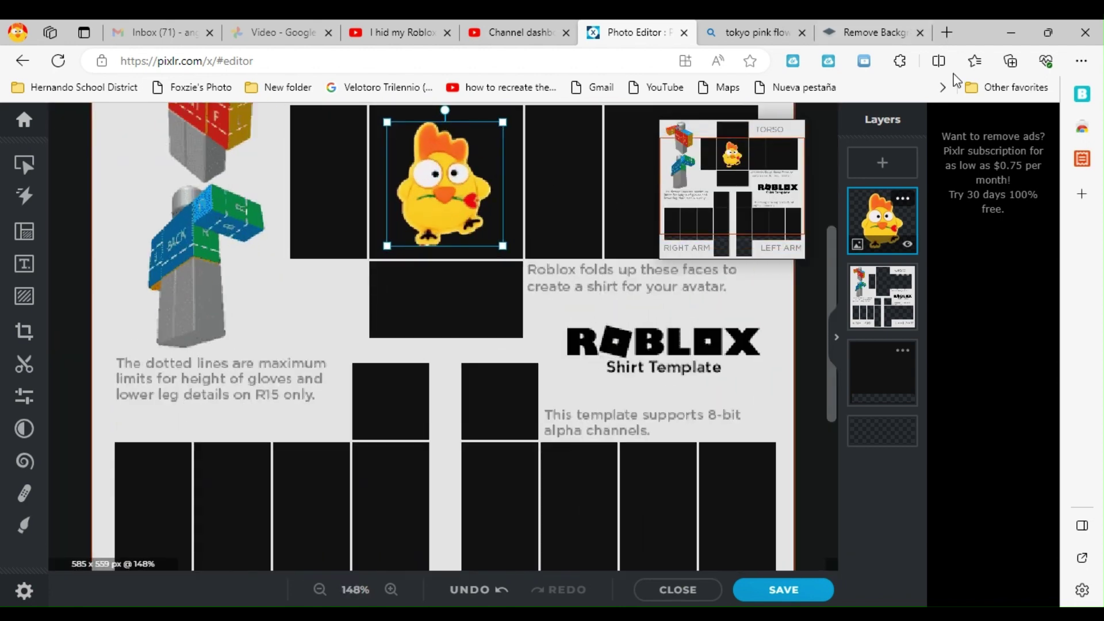
Switch to the Bing image results and open the clipartmag.com picture of a dark branch with bright pink blossoms
left_click(758, 32)
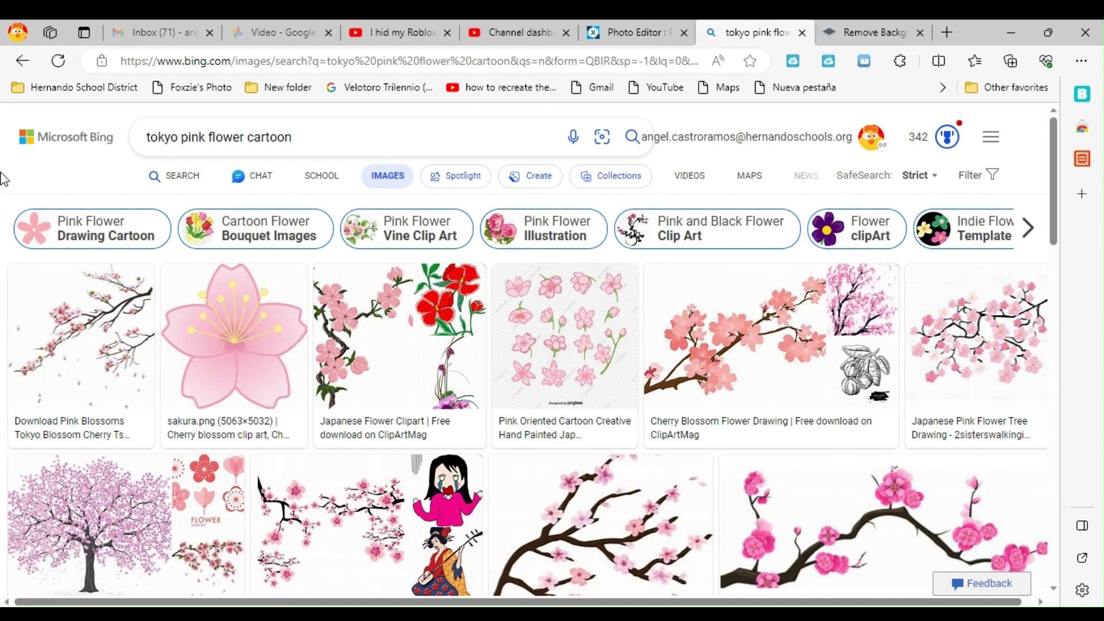
left_click(90, 330)
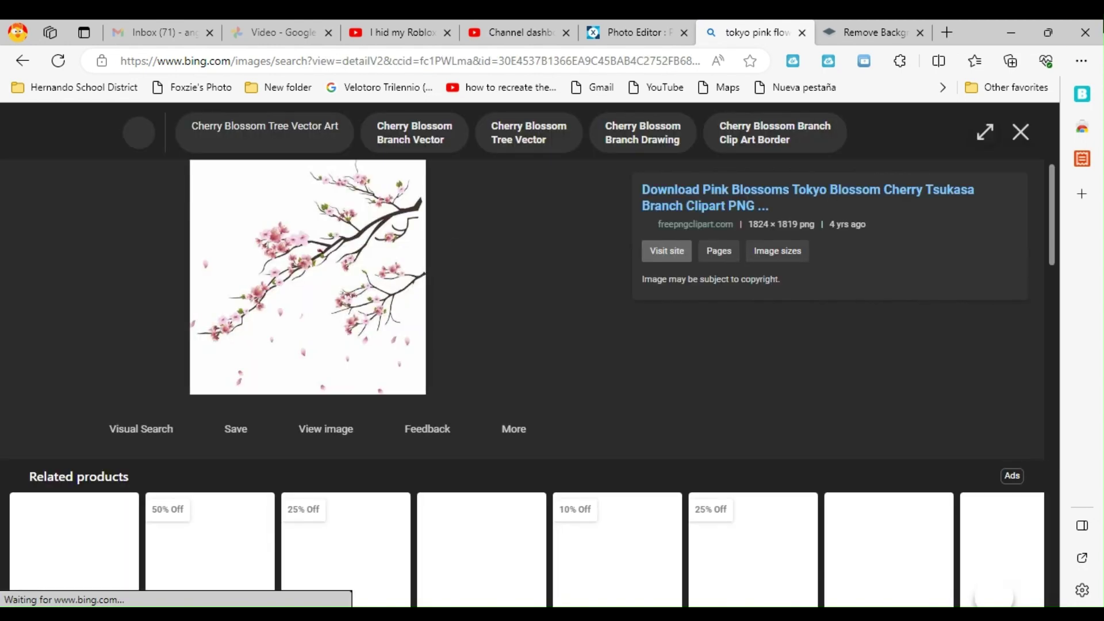
left_click(1021, 133)
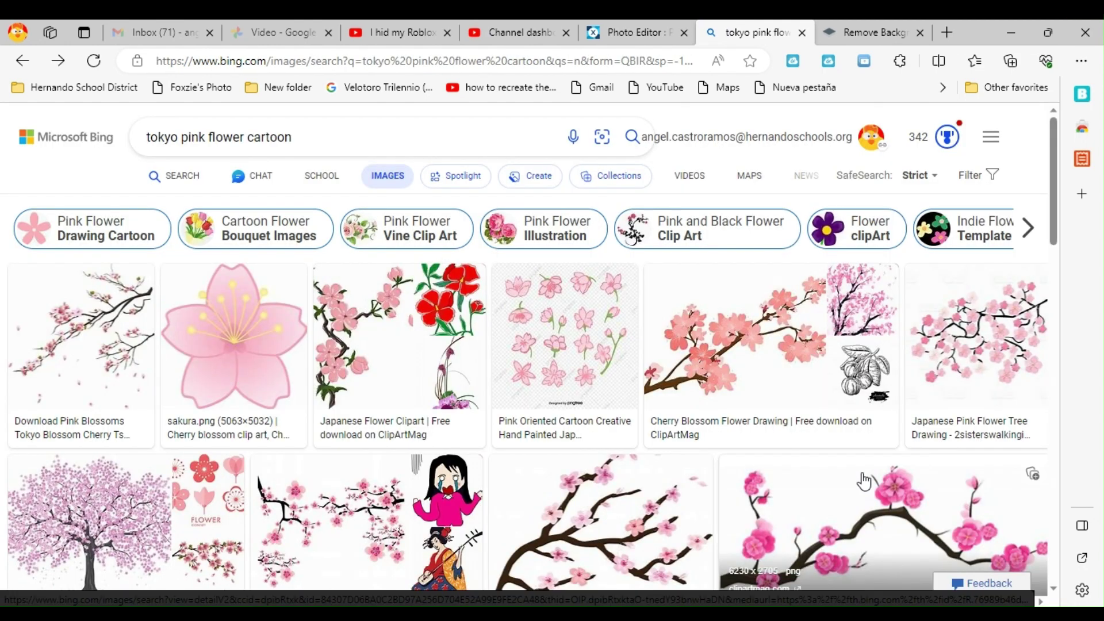
scroll(817, 360, "down", 3)
left_click(816, 360)
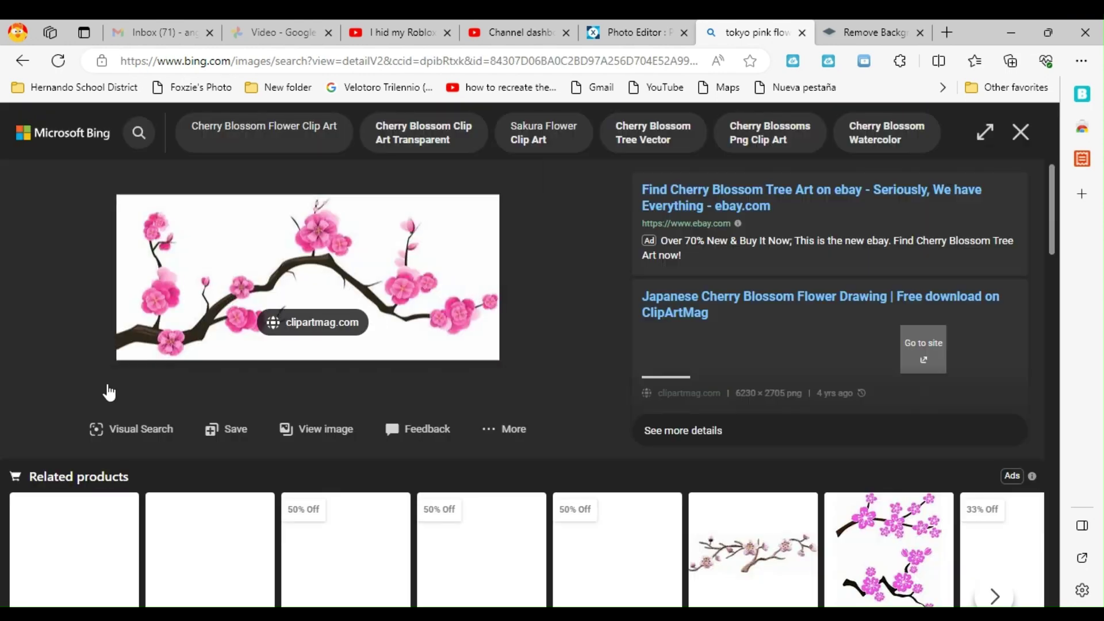
scroll(310, 345, "down", 1)
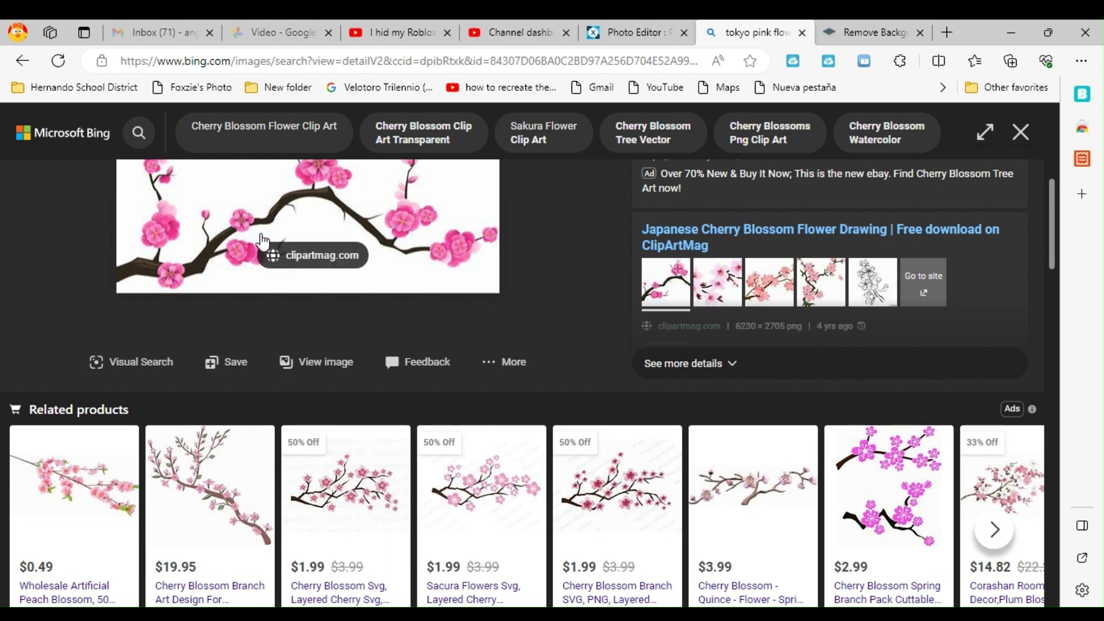
scroll(368, 270, "up", 1)
Remove the background from the pink blossom branch image in remove.bg and download the preview-size result
left_click_drag(361, 265, 670, 403)
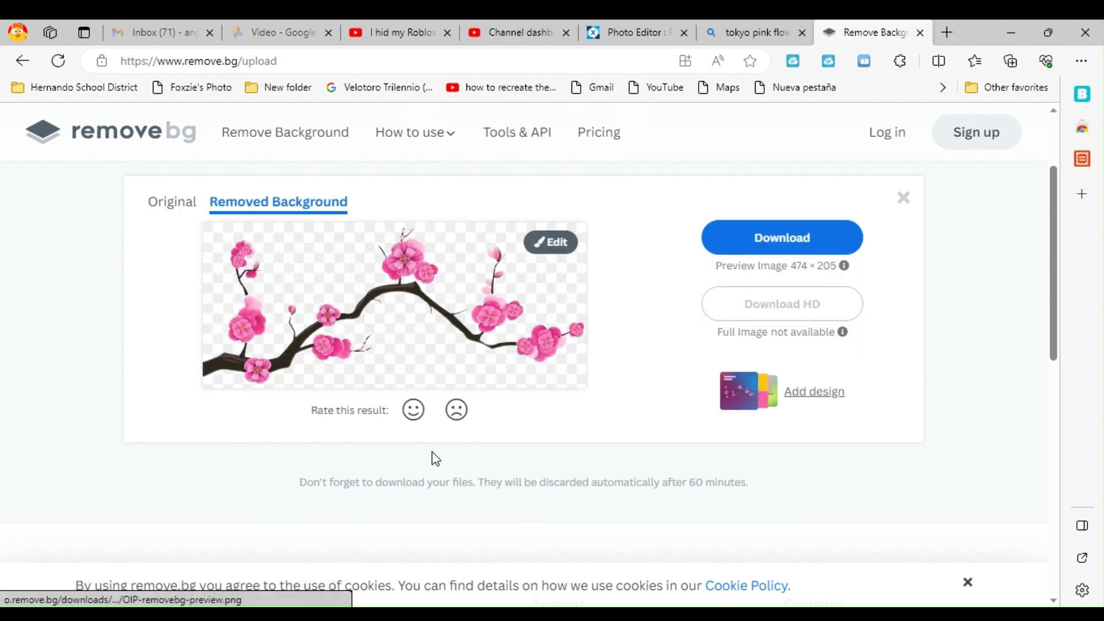
left_click(815, 234)
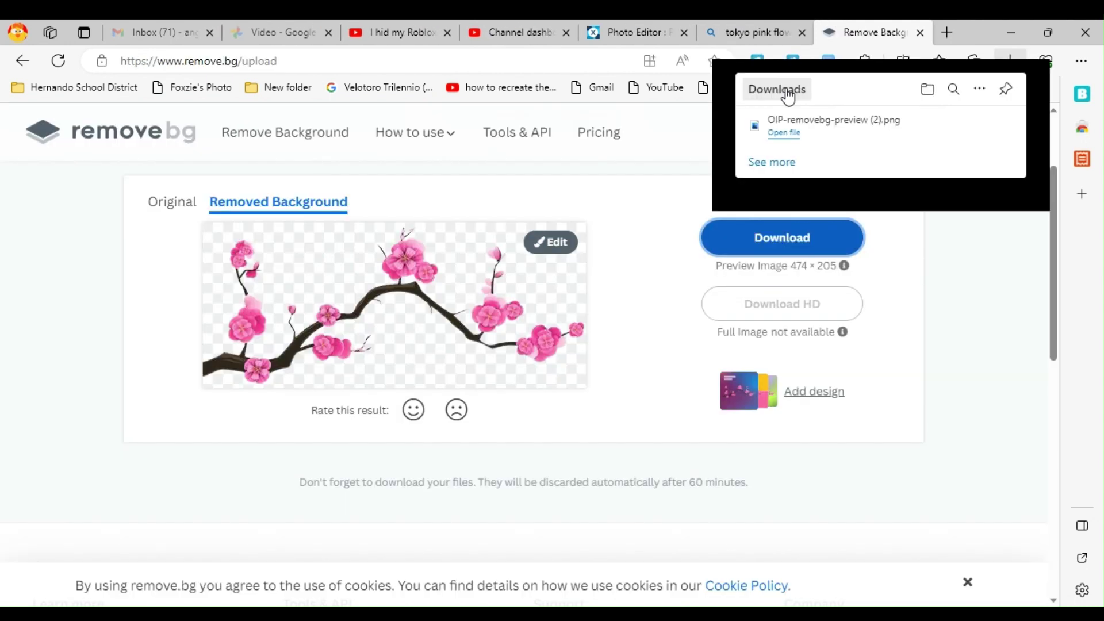
left_click(795, 136)
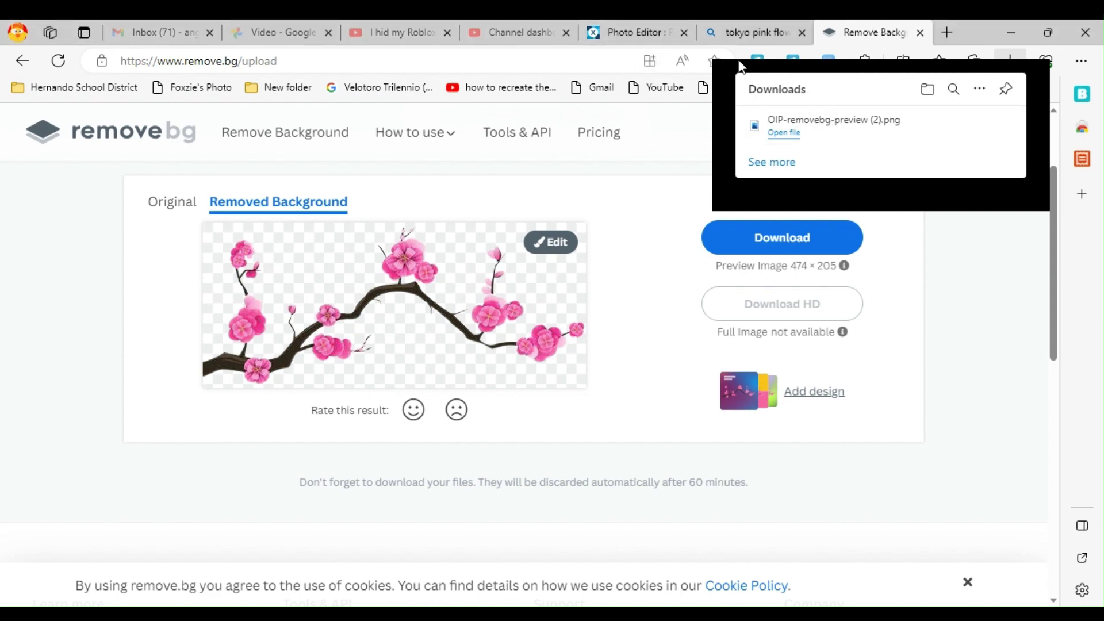
left_click(356, 351)
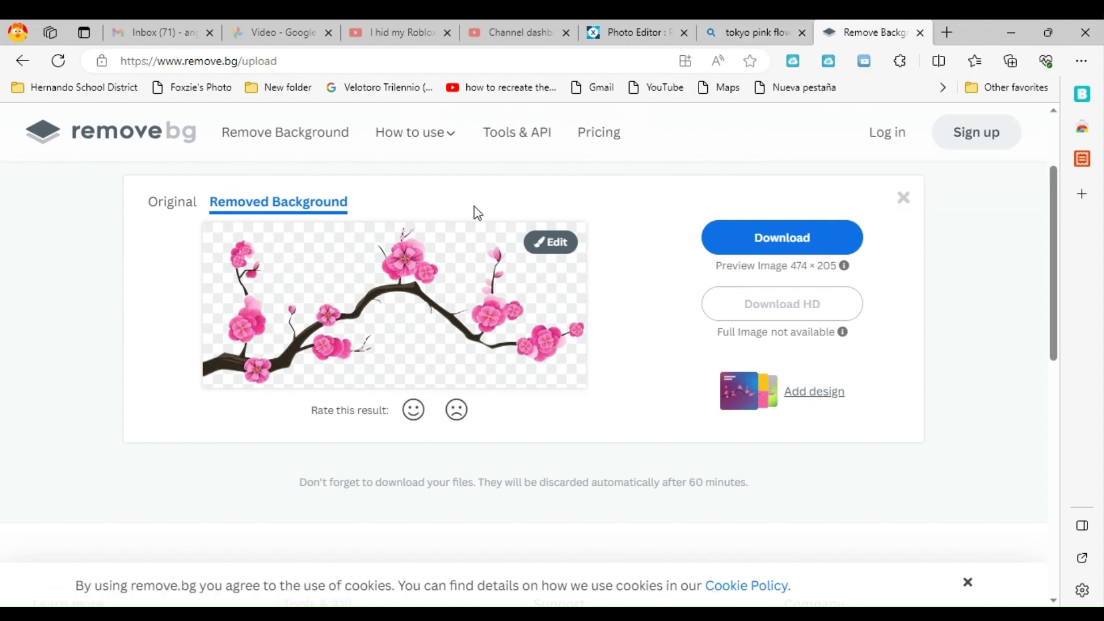
Switch to the Pixlr photo editor and choose the filled rectangle shape for drawing over the chick image
left_click(643, 32)
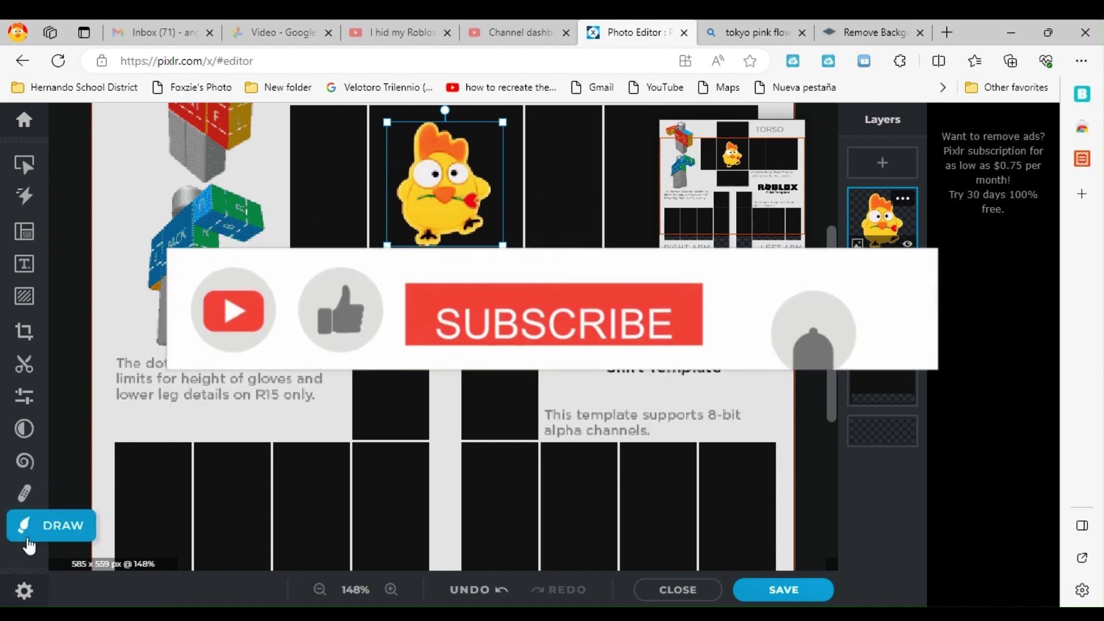
left_click(24, 525)
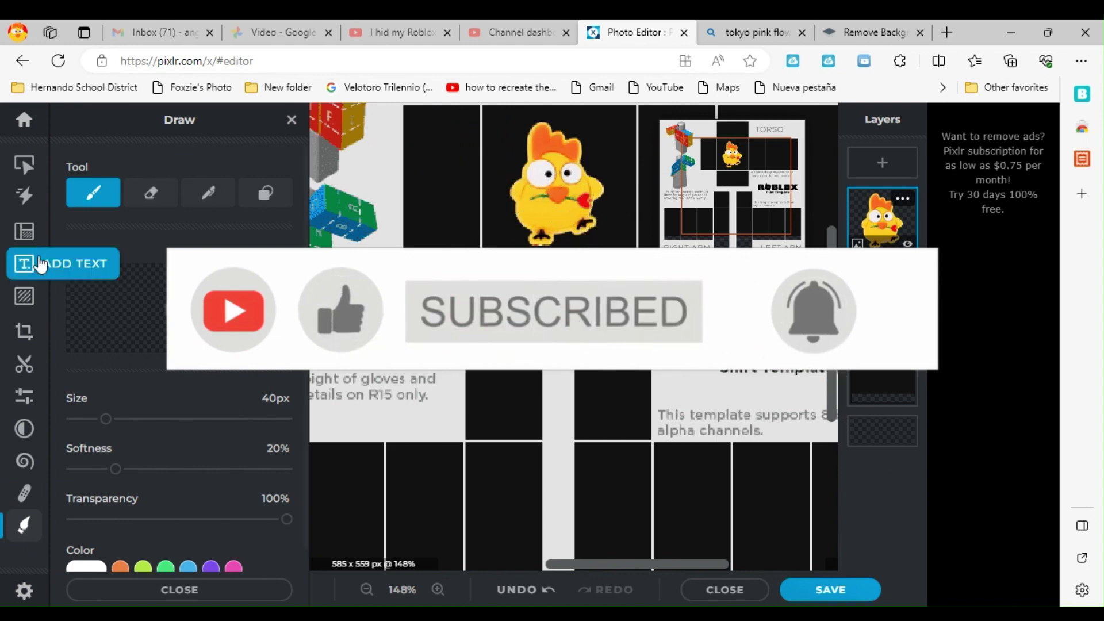
left_click(265, 193)
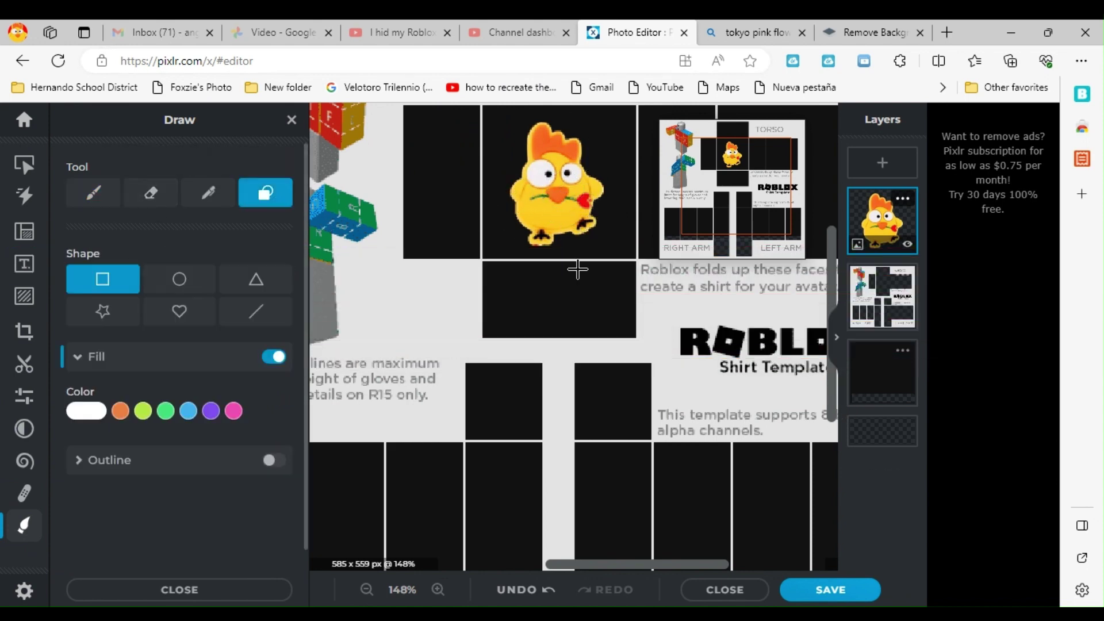
scroll(568, 230, "up", 4)
scroll(566, 220, "up", 4)
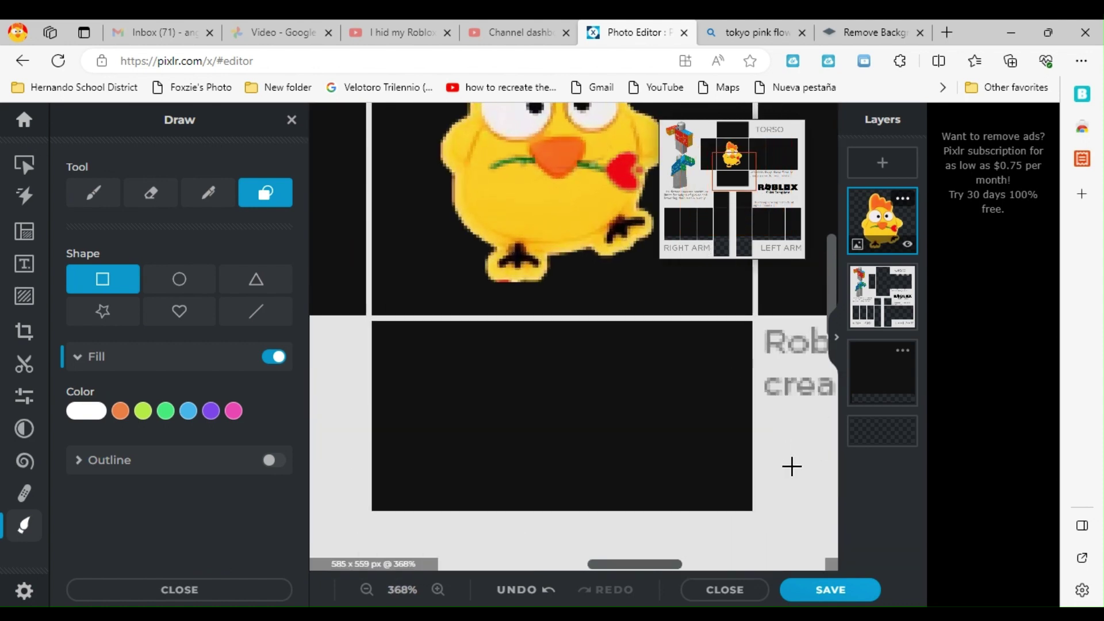
left_click(19, 166)
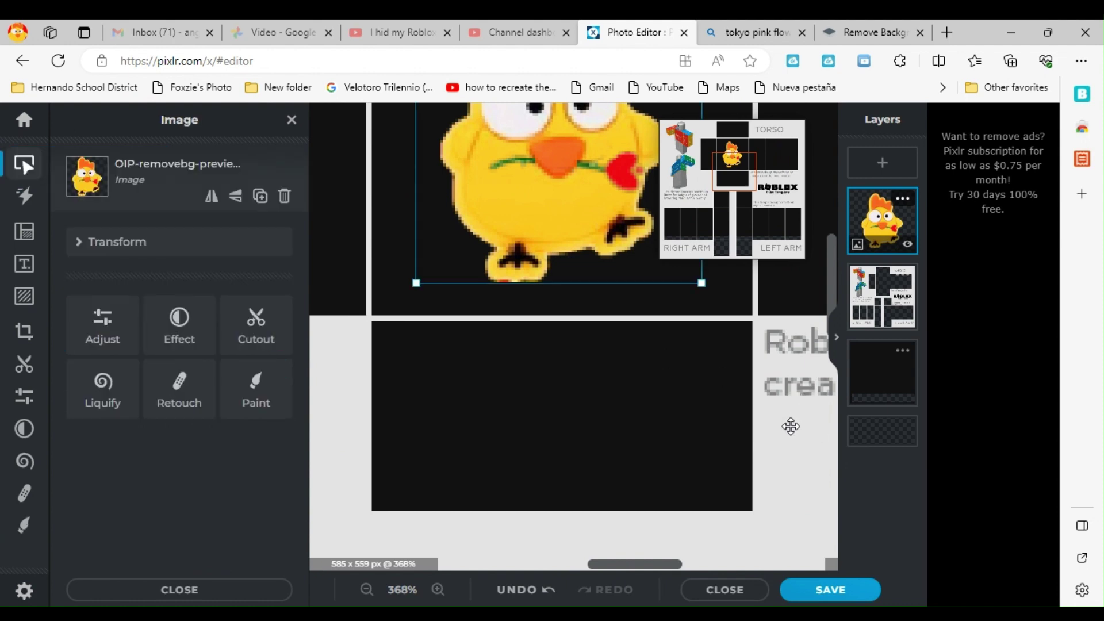
right_click(791, 501)
left_click(857, 510)
left_click_drag(727, 168, 729, 152)
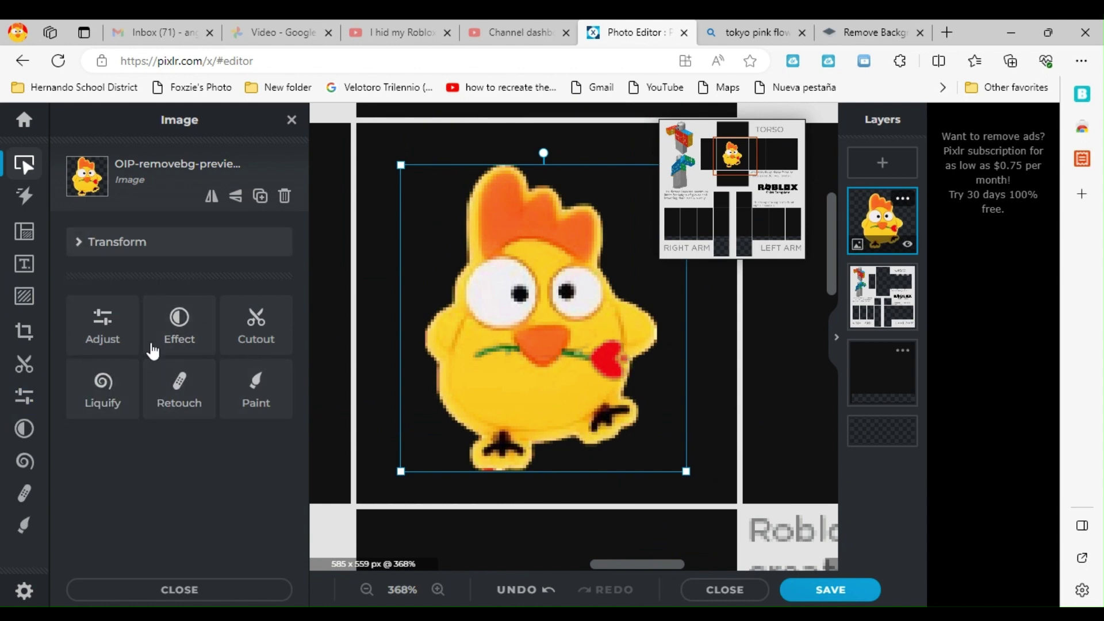
Set the rectangle fill color to pink #EB46B4 and cover the red bloom of the chick's rose with it
left_click(24, 525)
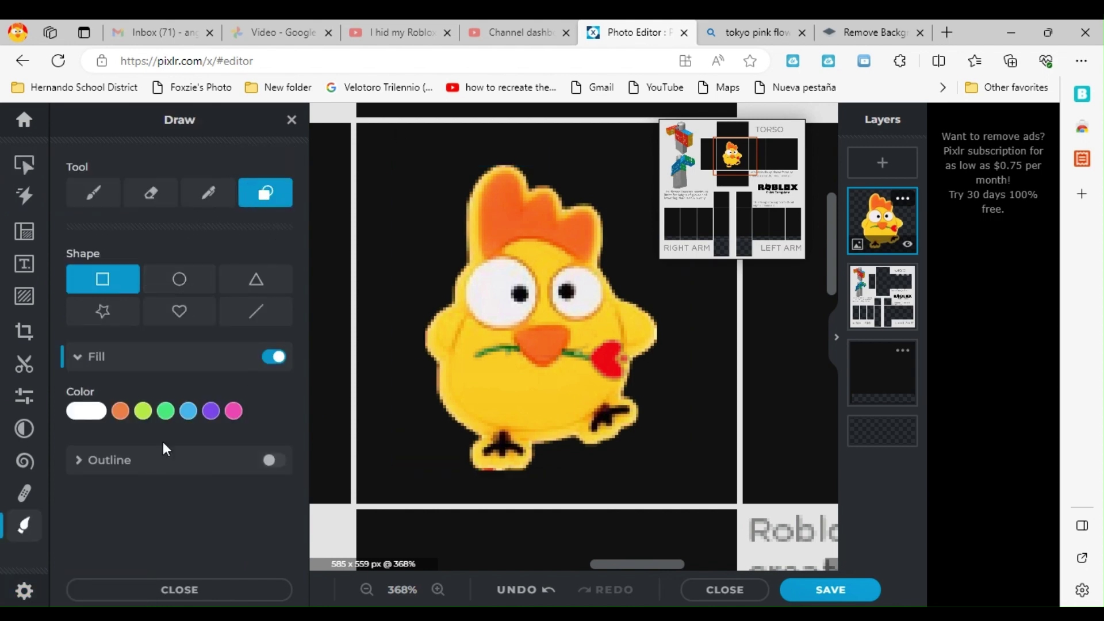
left_click(233, 411)
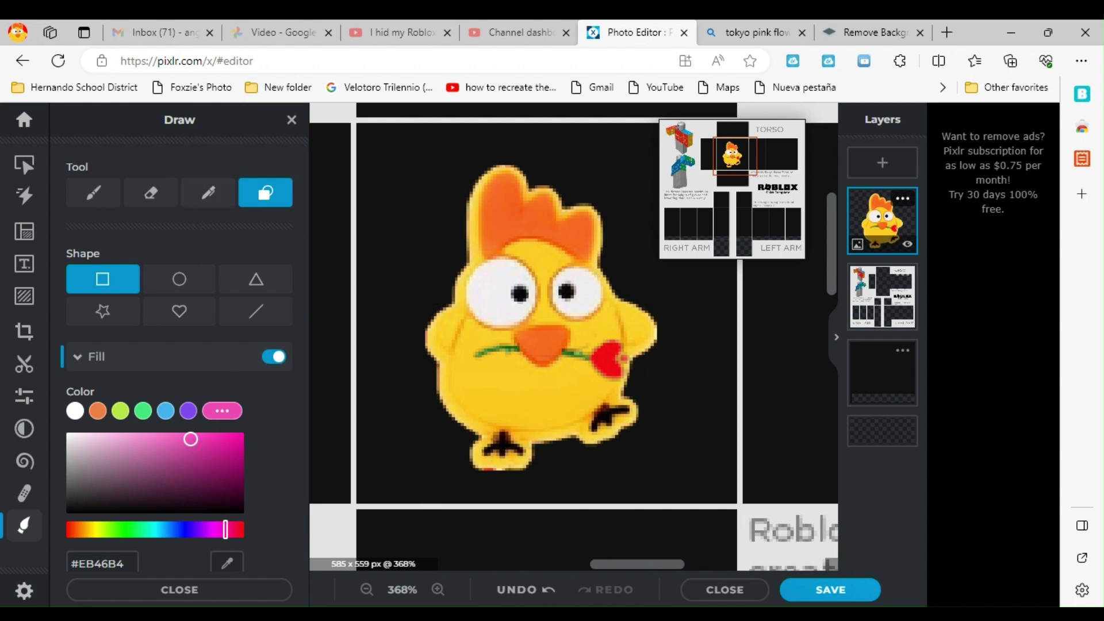
scroll(440, 380, "down", 10)
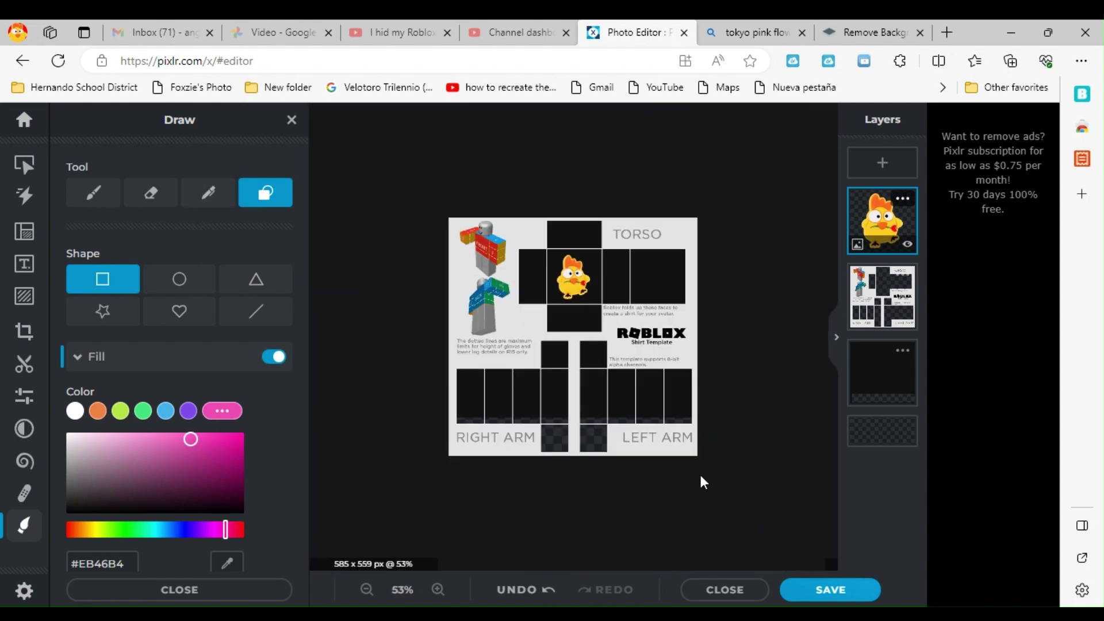
scroll(572, 410, "up", 5)
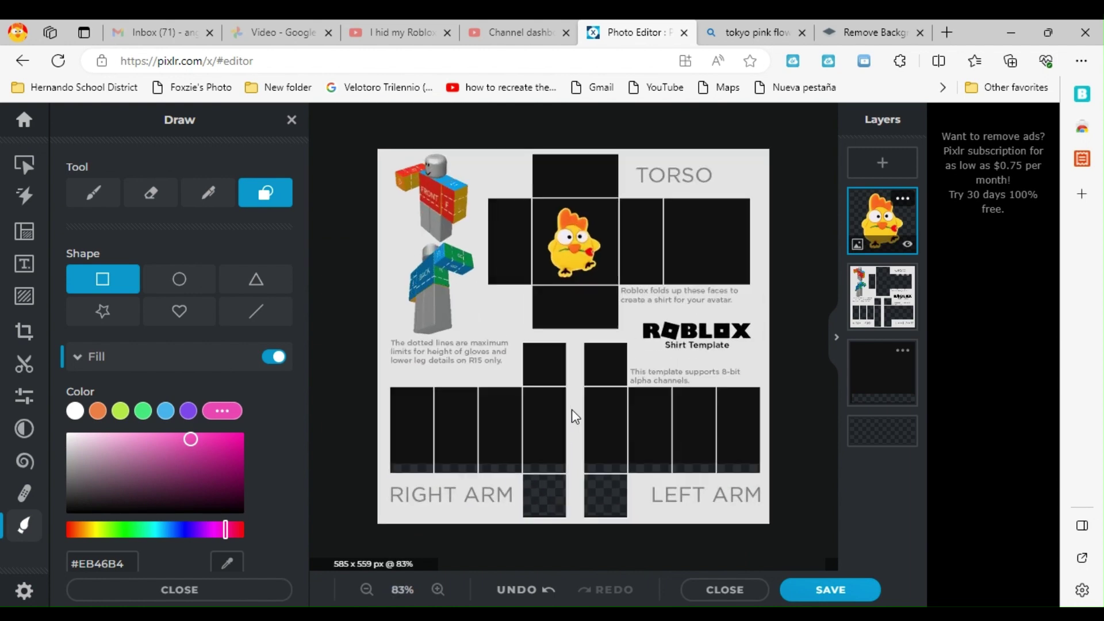
scroll(625, 254, "up", 2)
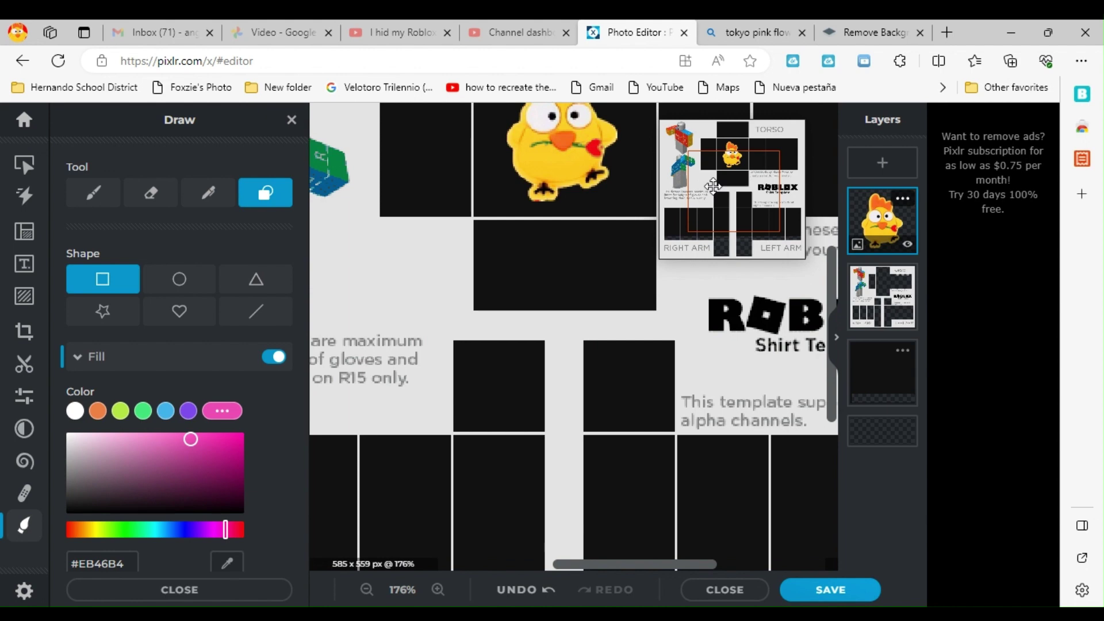
scroll(626, 299, "up", 2)
scroll(629, 310, "up", 5)
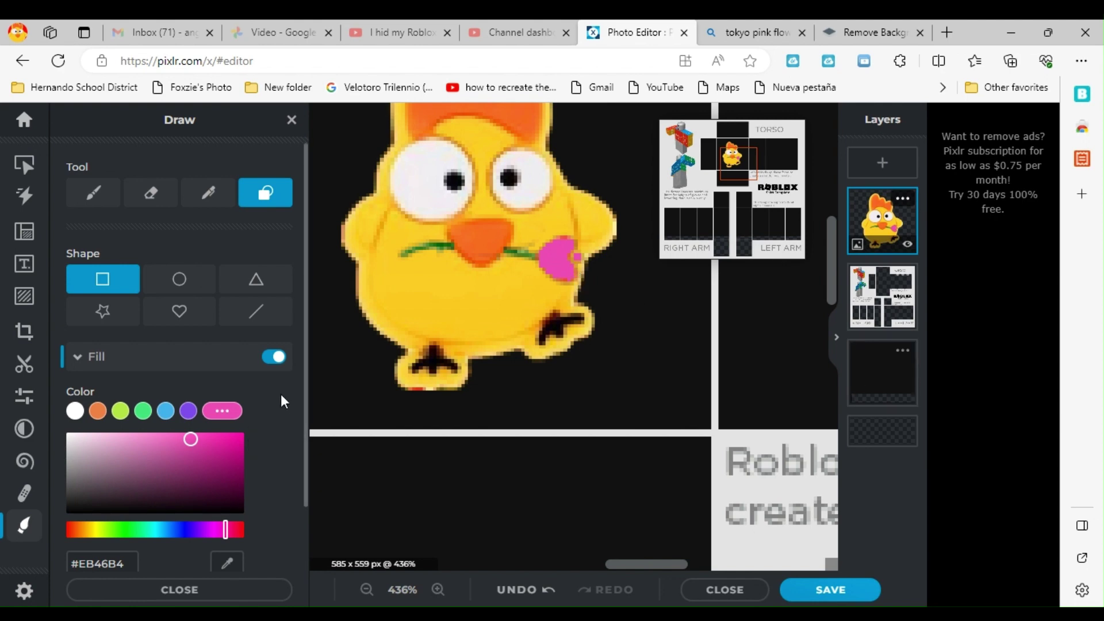
Examine the pink rose bloom on the whole template and the green stem beside the chick's beak
scroll(650, 316, "down", 2)
scroll(651, 322, "down", 5)
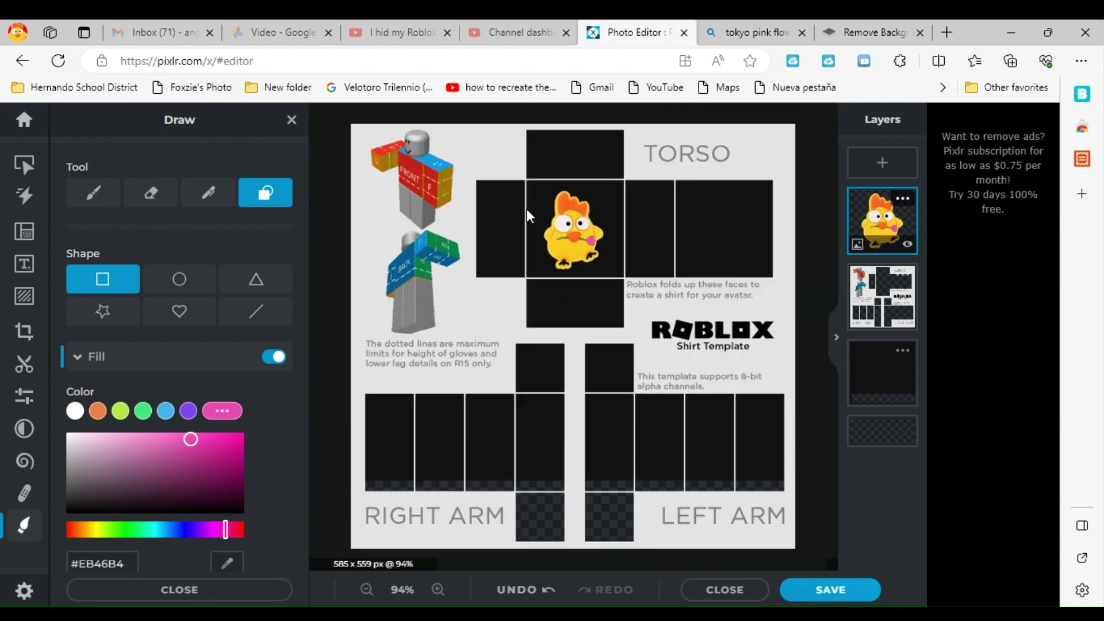
scroll(571, 246, "up", 2)
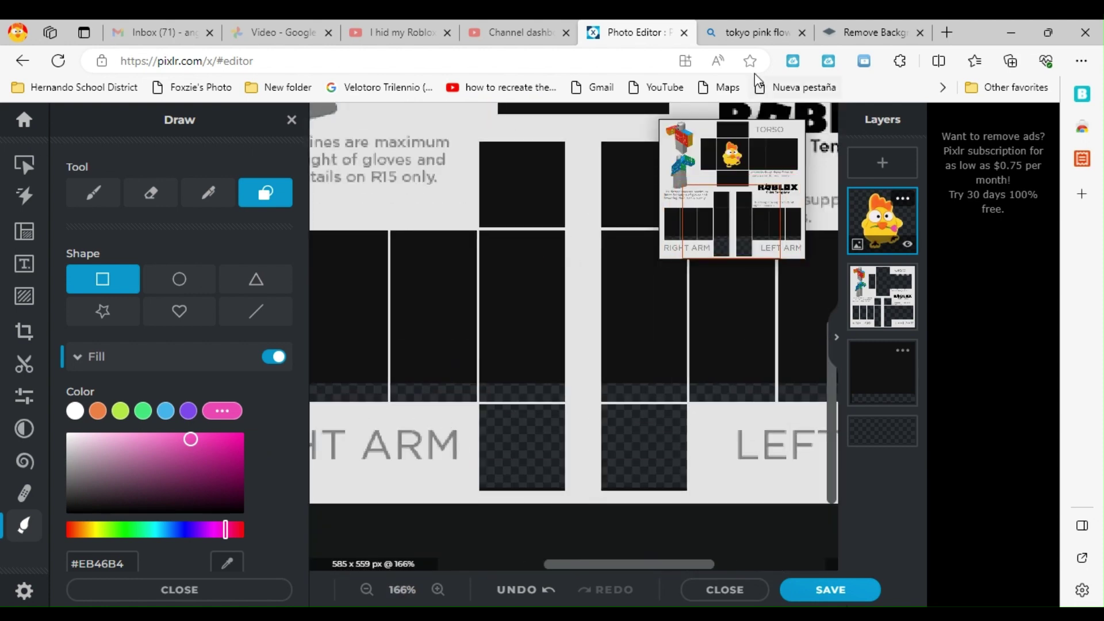
scroll(733, 158, "up", 1)
left_click_drag(753, 214, 758, 150)
scroll(601, 360, "up", 6)
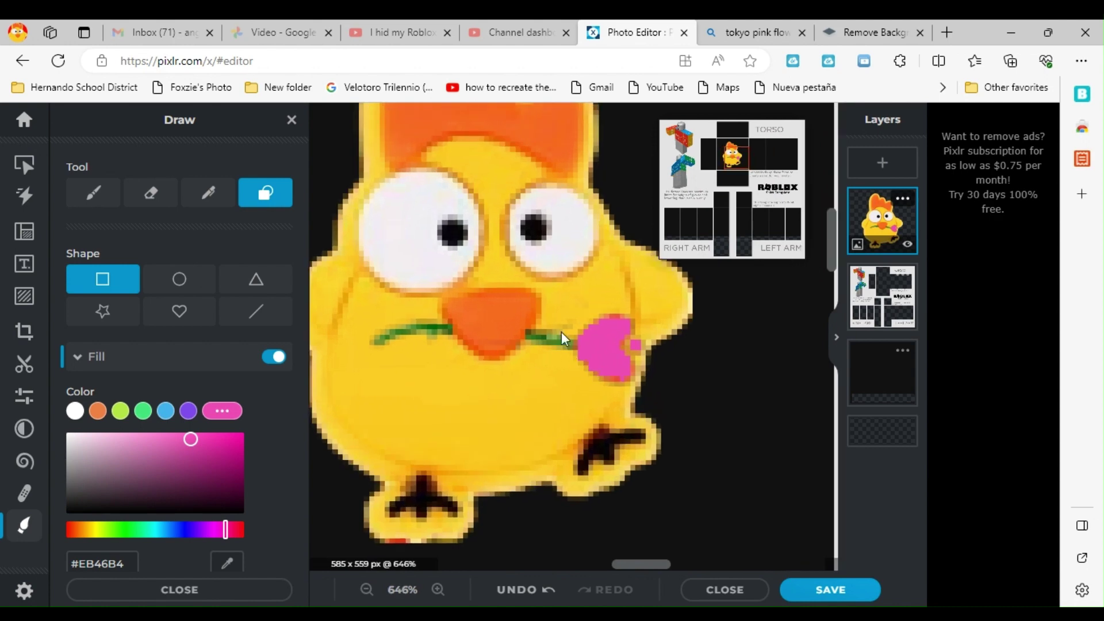
scroll(580, 332, "up", 3)
mouse_move(725, 142)
left_mouse_down()
mouse_move(732, 167)
mouse_move(730, 150)
left_mouse_up()
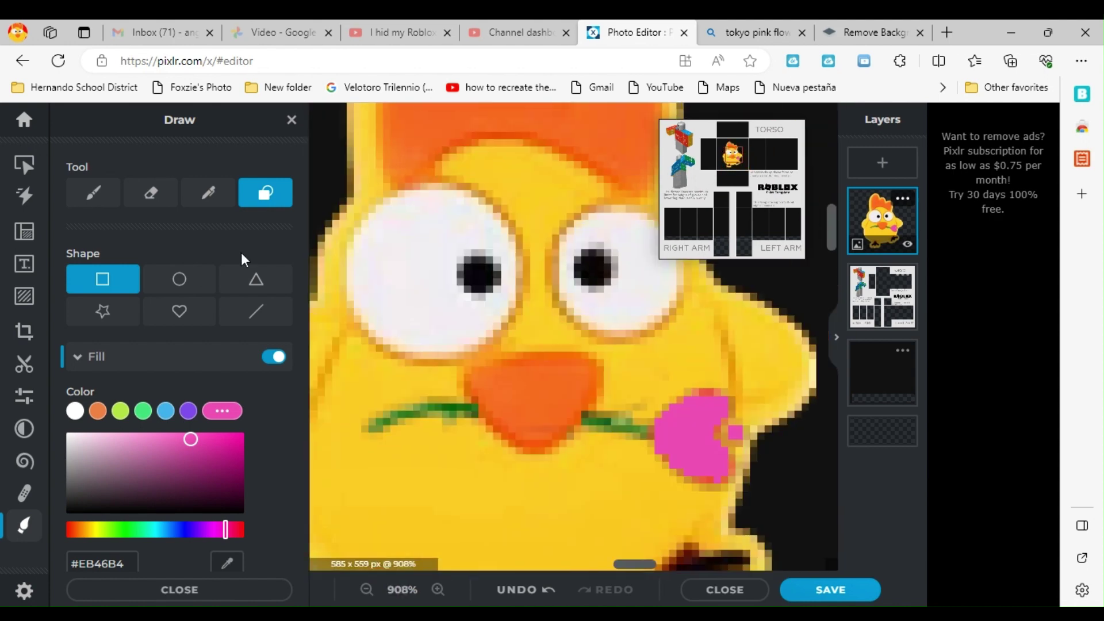
Set the rectangle fill color to brown #804646 and cover the green stem on the left of the chick's beak
left_click(75, 411)
left_click_drag(71, 433, 148, 473)
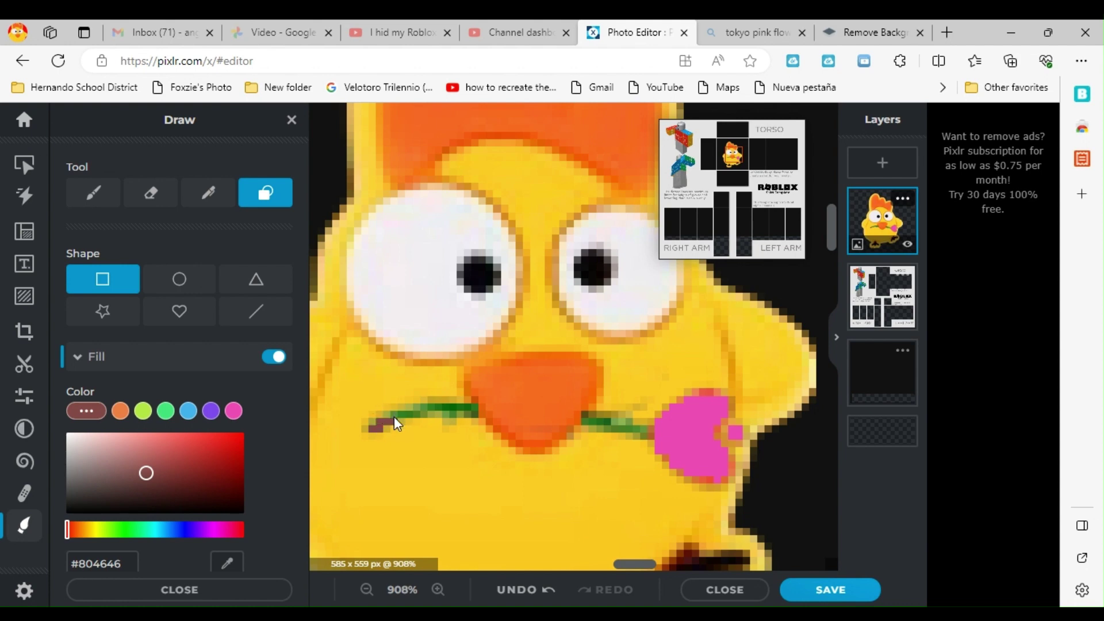
left_click_drag(389, 413, 405, 410)
left_click_drag(459, 425, 464, 415)
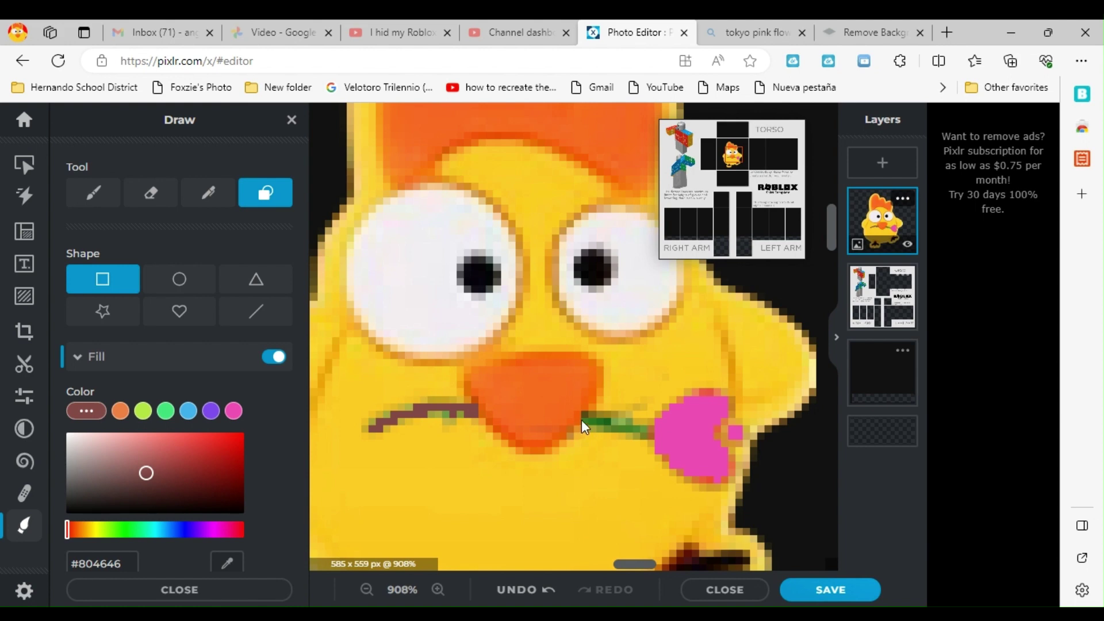
Cover the green stem between the chick's beak and the pink bloom with brown rectangles
mouse_move(581, 421)
left_mouse_down()
mouse_move(638, 421)
mouse_move(596, 424)
mouse_move(649, 435)
left_mouse_up()
scroll(633, 454, "down", 5)
scroll(616, 462, "up", 8)
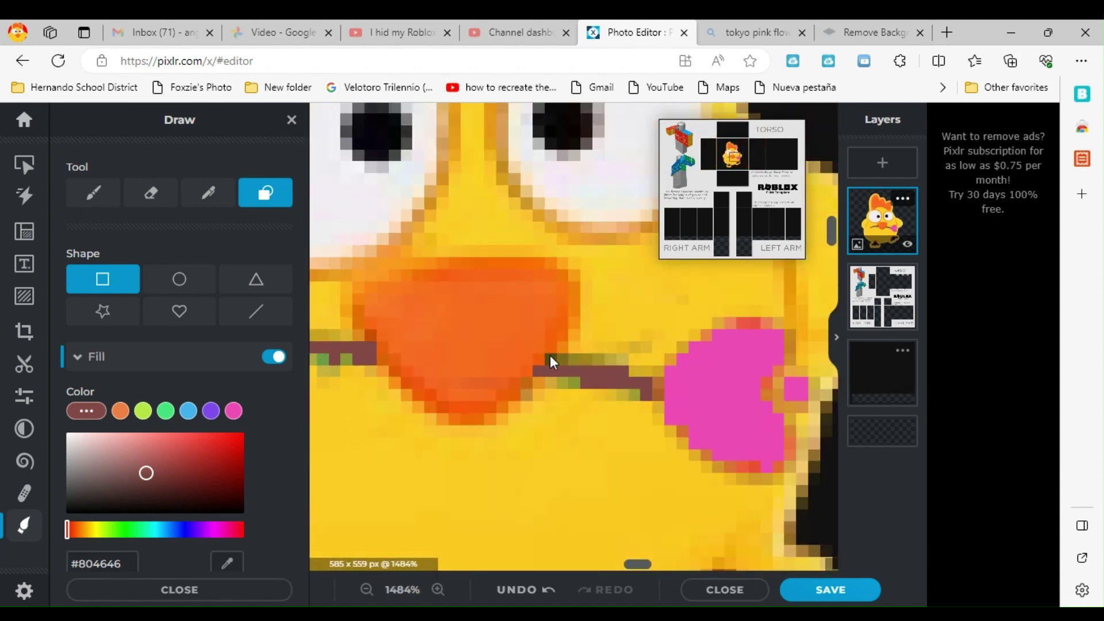
left_click_drag(732, 155, 730, 160)
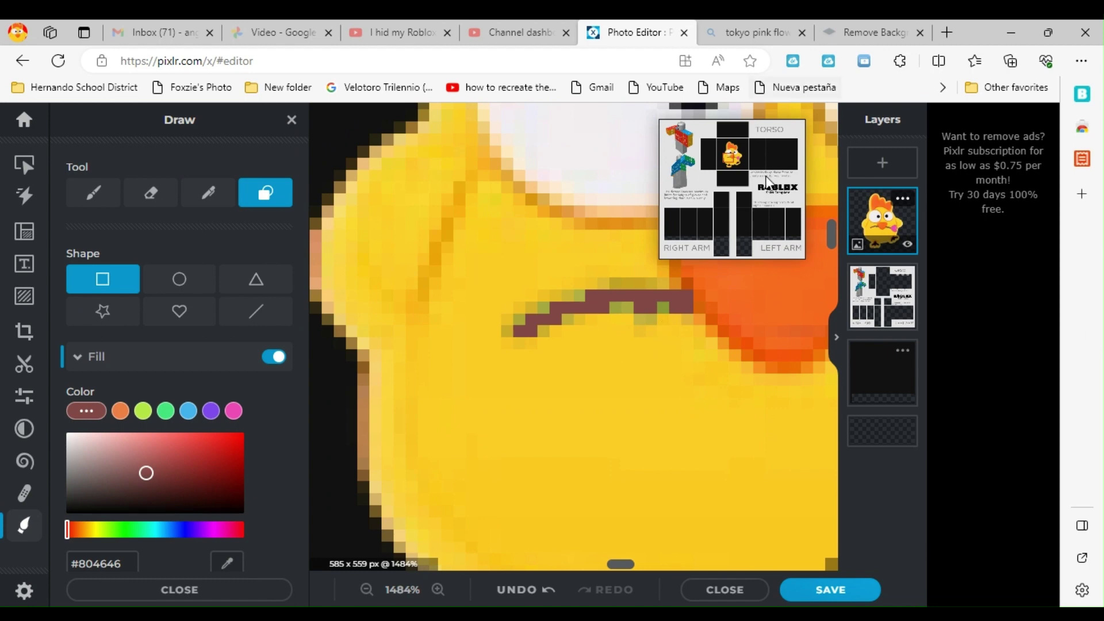
Add the cherry blossom branch image OIP-removebg-preview (2) to the shirt template as a new layer
scroll(667, 267, "down", 5)
scroll(667, 267, "down", 5)
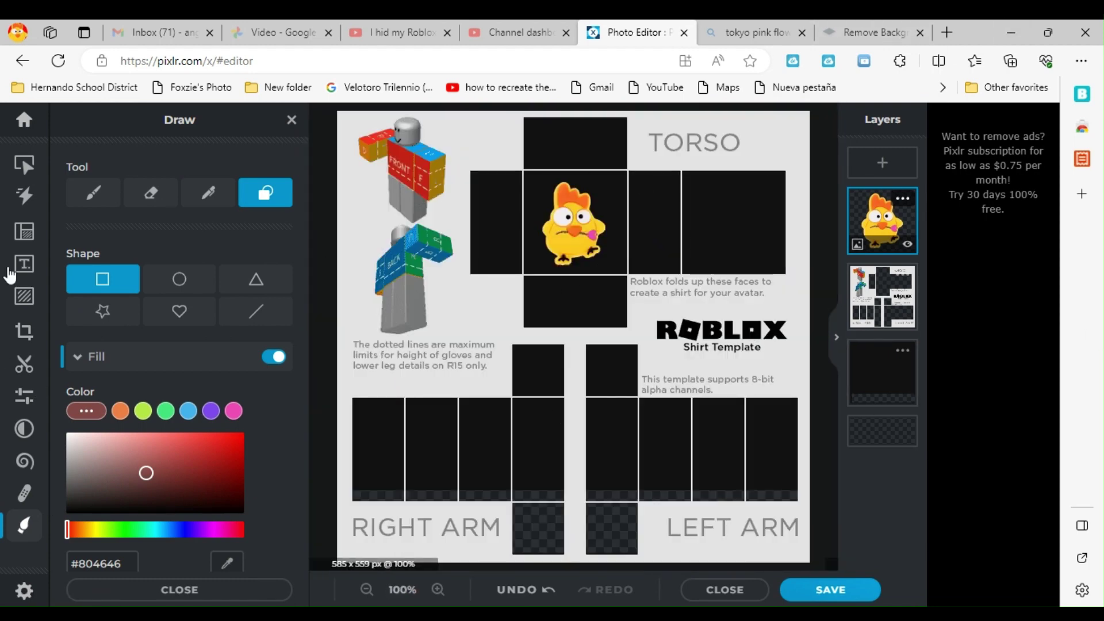
left_click(24, 167)
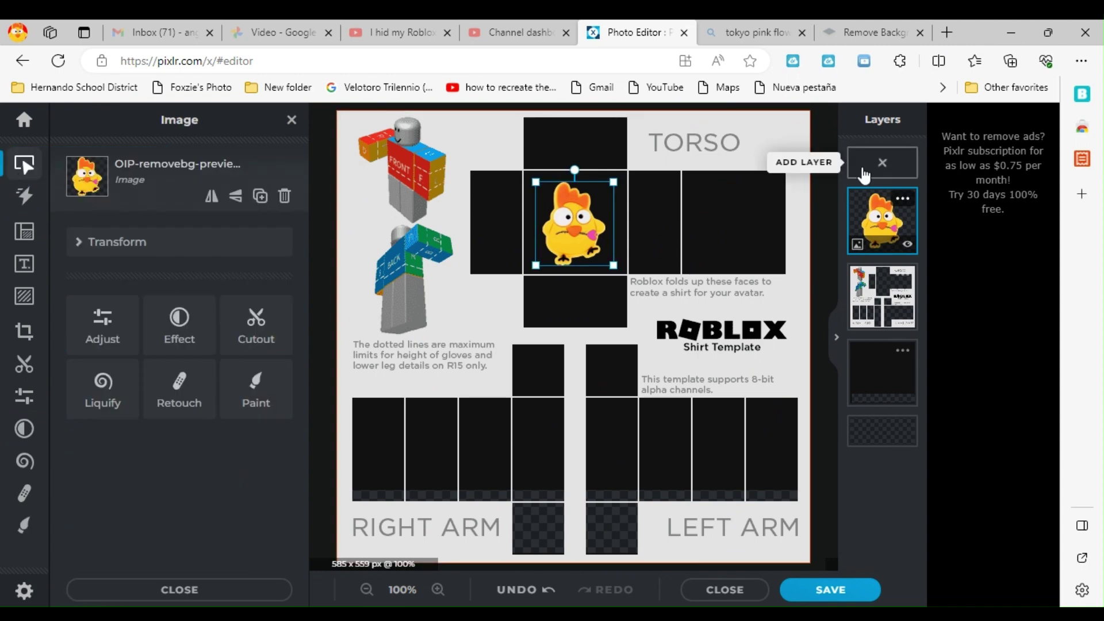
left_click(882, 163)
left_click(455, 339)
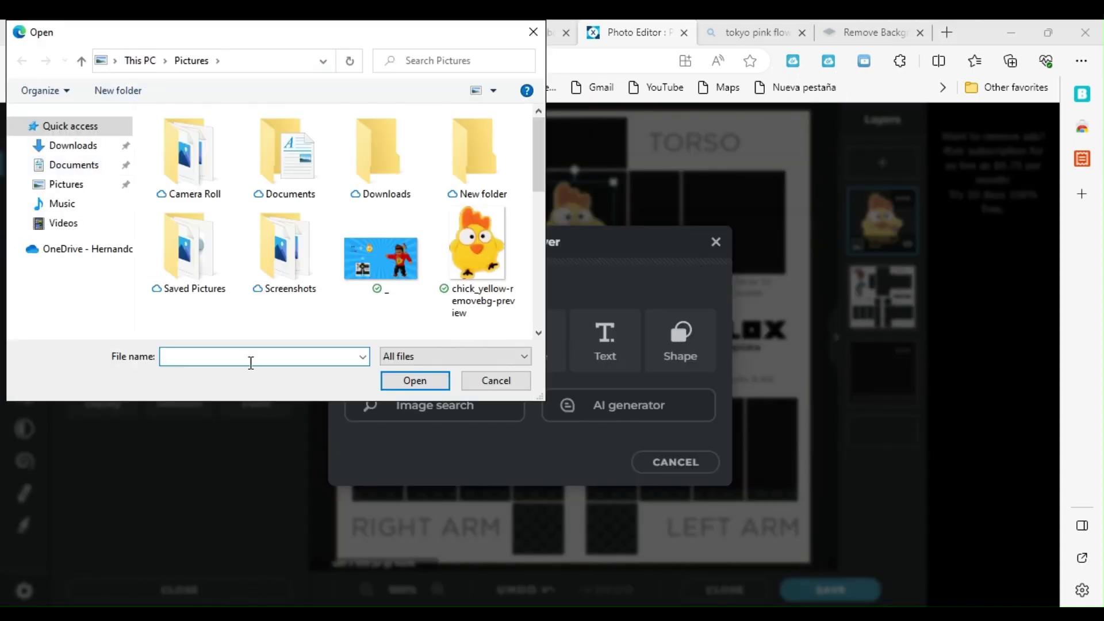
left_click(63, 125)
left_click(240, 293)
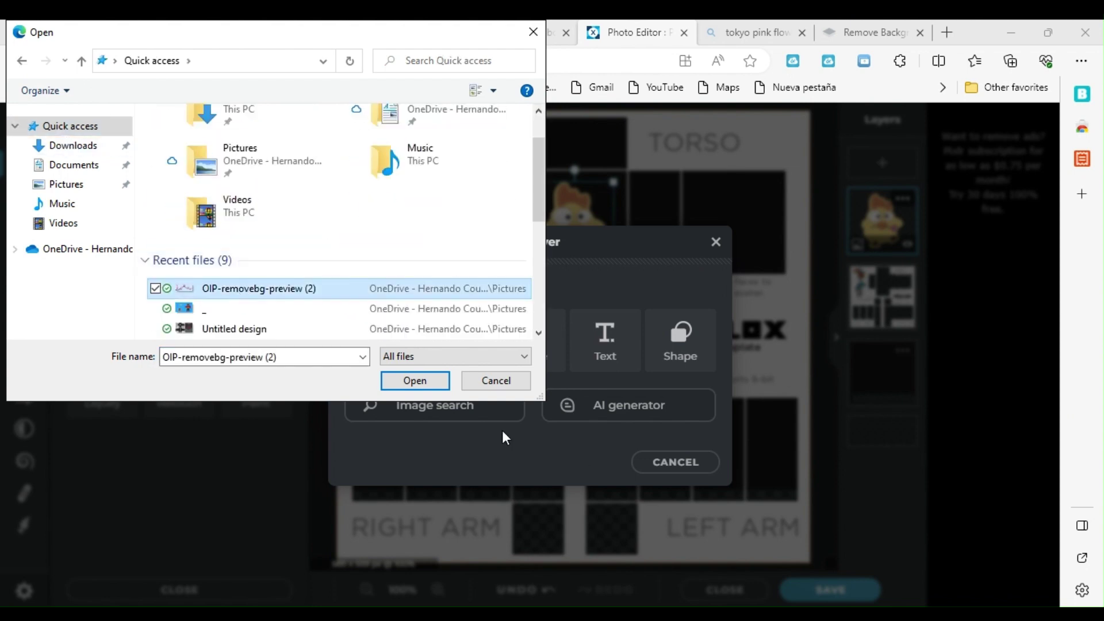
left_click(414, 381)
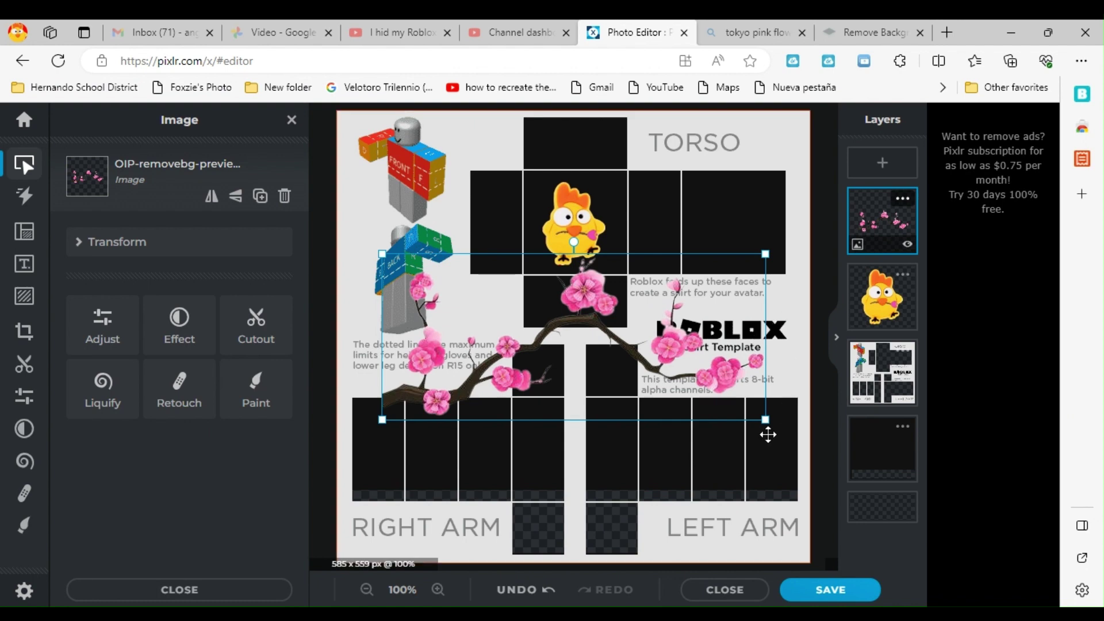
Shrink the blossom branch, tilt it and place it diagonally across the upper part of the rightmost torso panel
left_click_drag(765, 421, 522, 270)
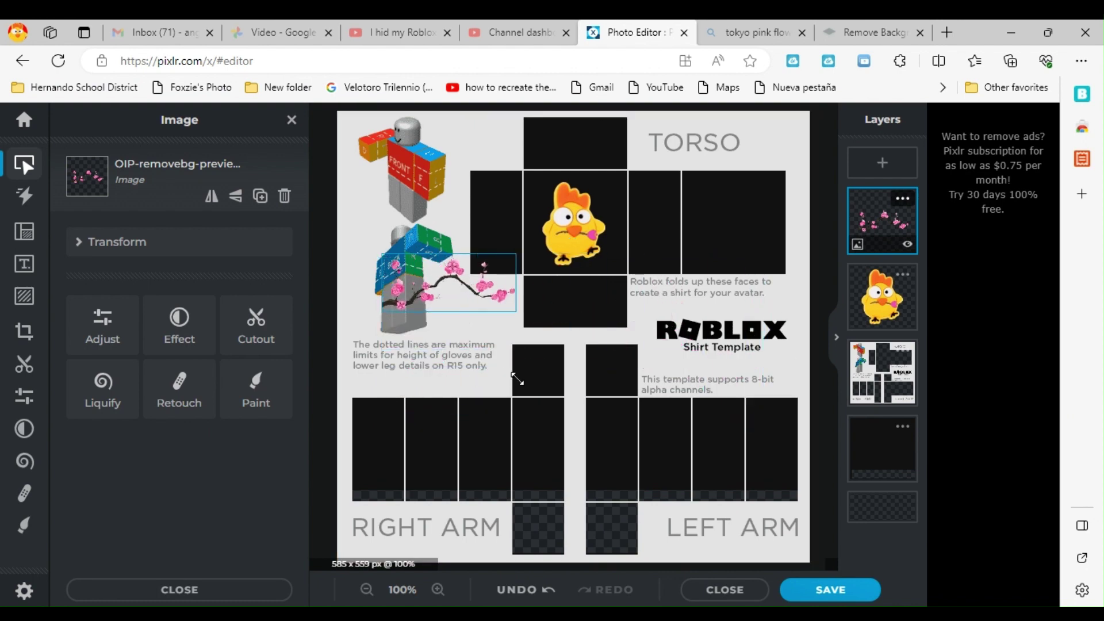
mouse_move(451, 239)
left_mouse_down()
mouse_move(492, 236)
mouse_move(470, 231)
left_mouse_up()
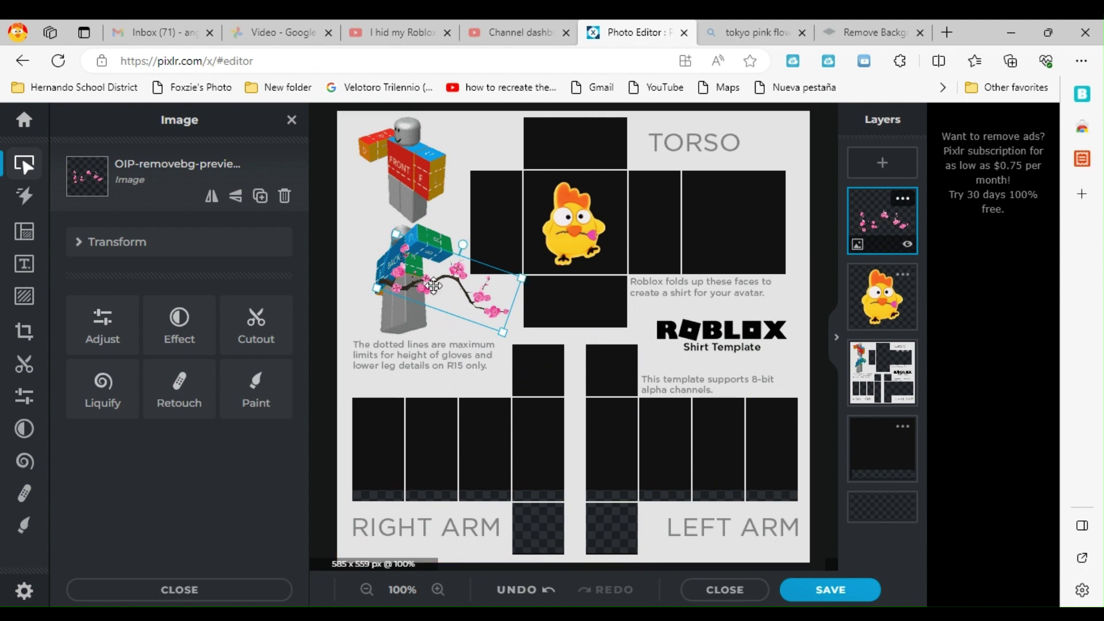
left_click_drag(429, 289, 711, 230)
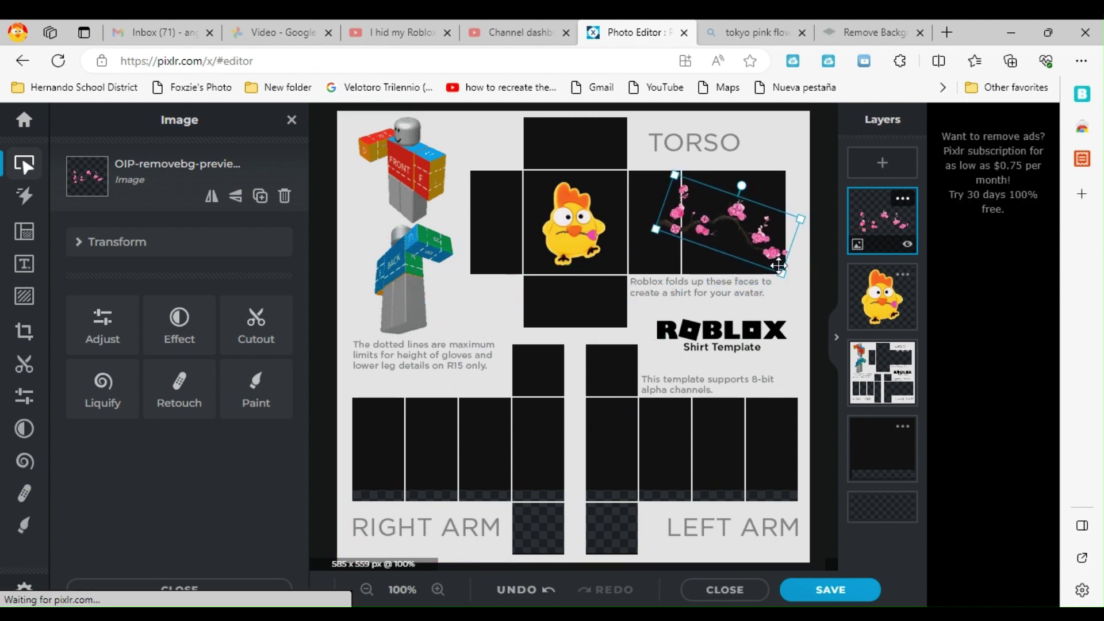
left_click_drag(784, 272, 763, 259)
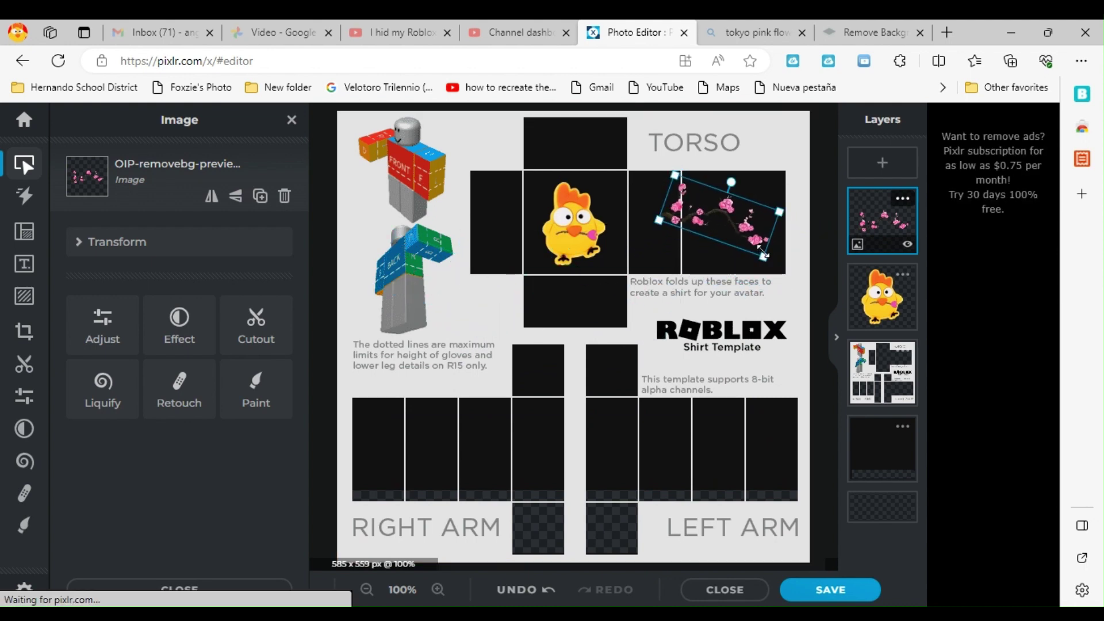
left_click_drag(725, 182, 598, 270)
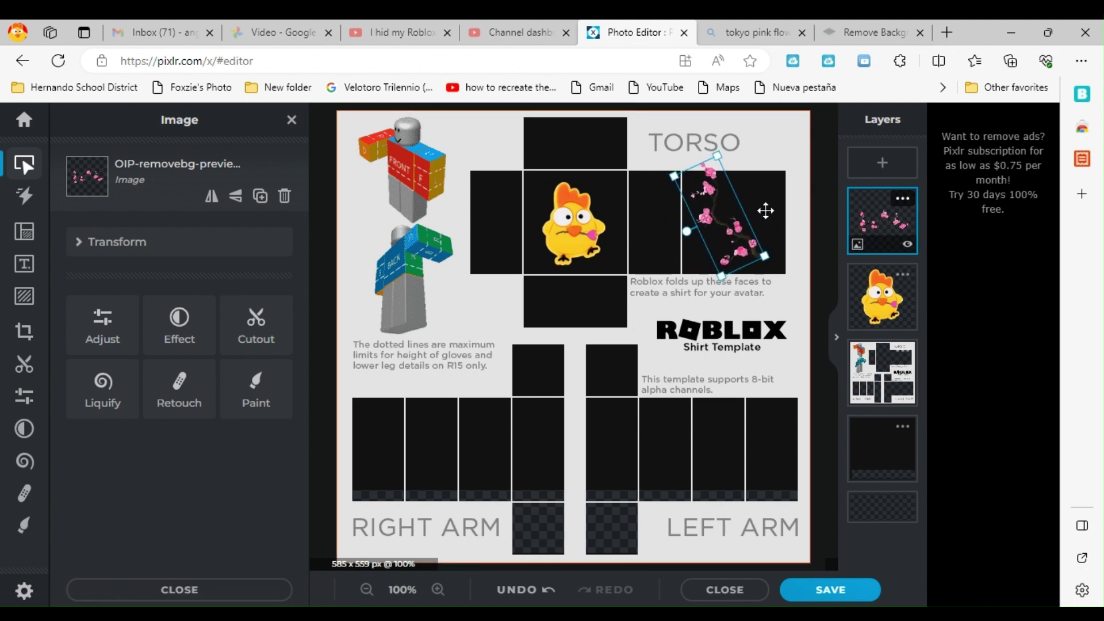
left_click_drag(706, 215, 715, 225)
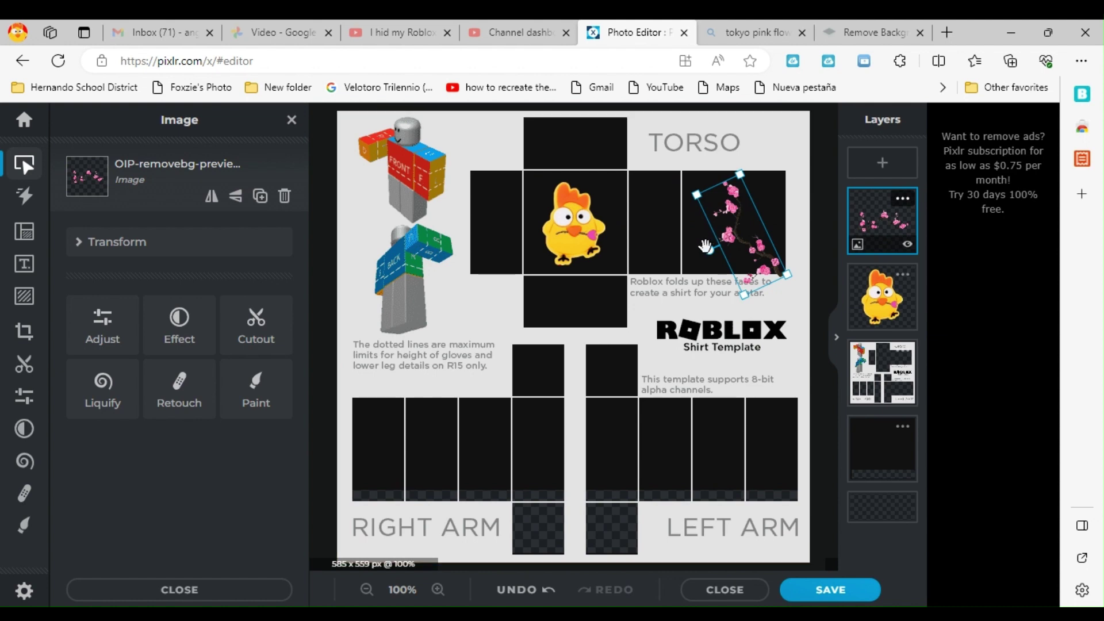
left_click_drag(712, 253, 770, 192)
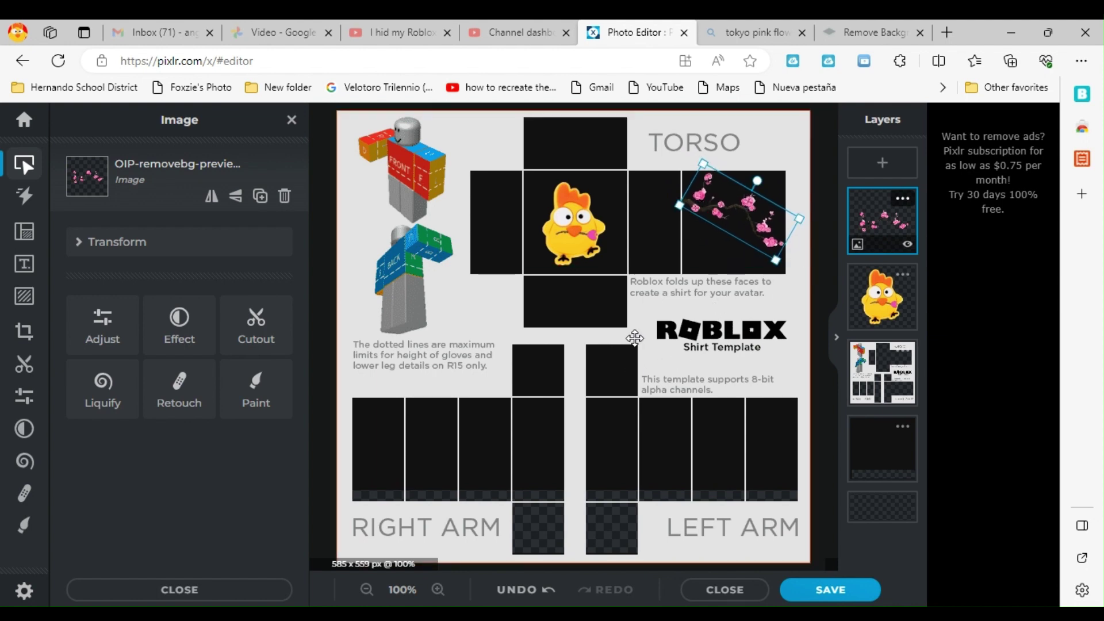
Duplicate the blossom branch layer, turn the copy upside down and fit it below the original on the rightmost torso panel
left_click(903, 197)
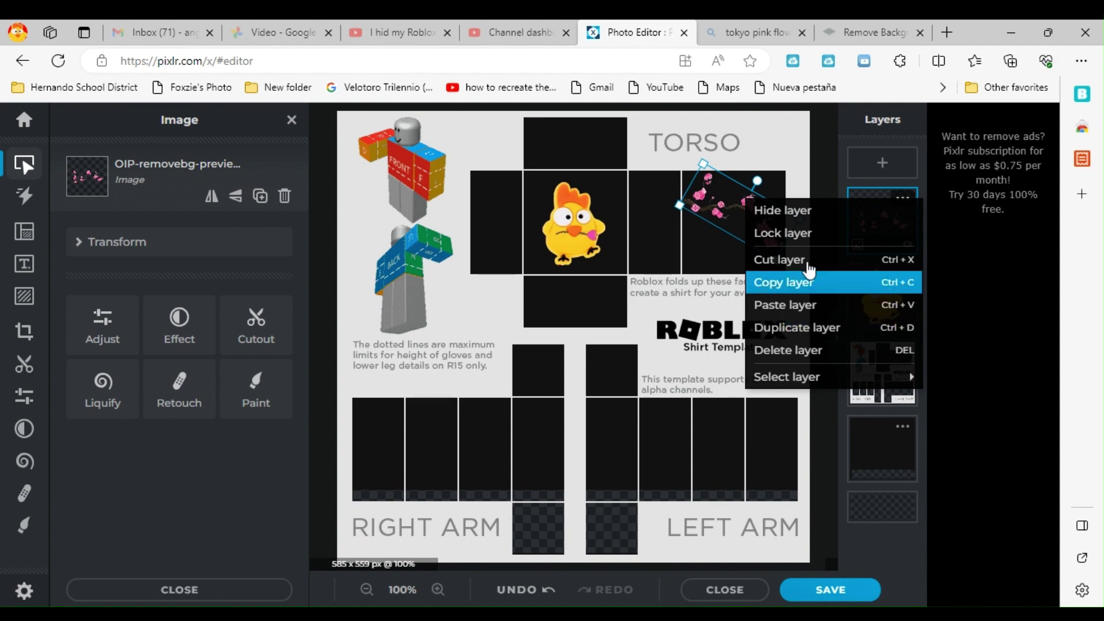
left_click(799, 327)
left_click_drag(712, 220, 738, 239)
left_click(668, 178)
left_click_drag(733, 190, 702, 340)
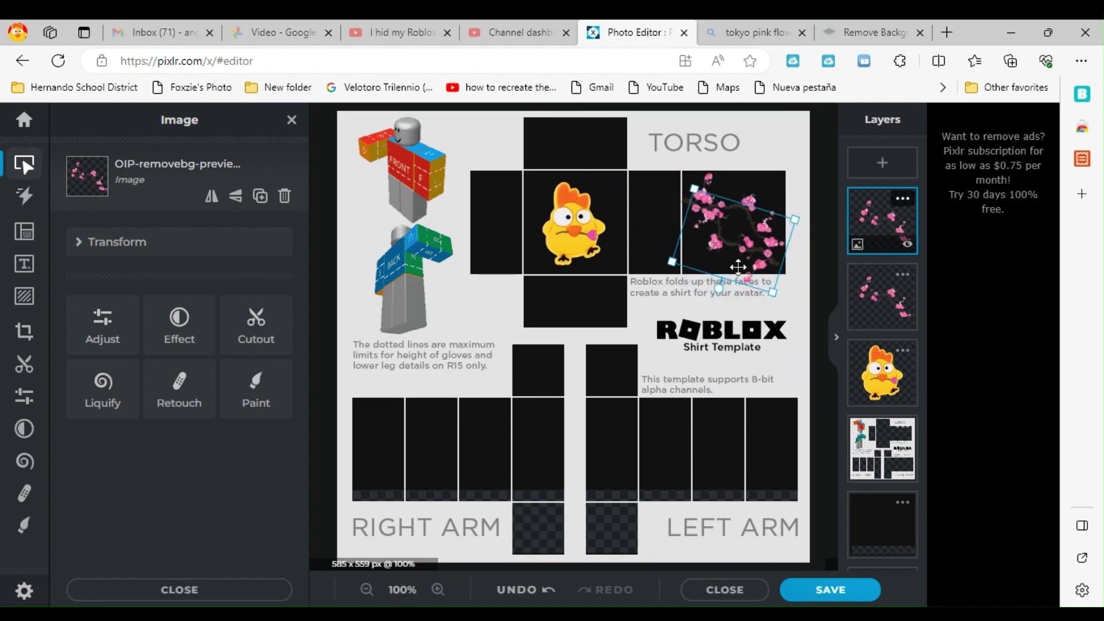
left_click_drag(716, 294, 742, 290)
scroll(744, 260, "up", 1)
scroll(744, 260, "down", 1)
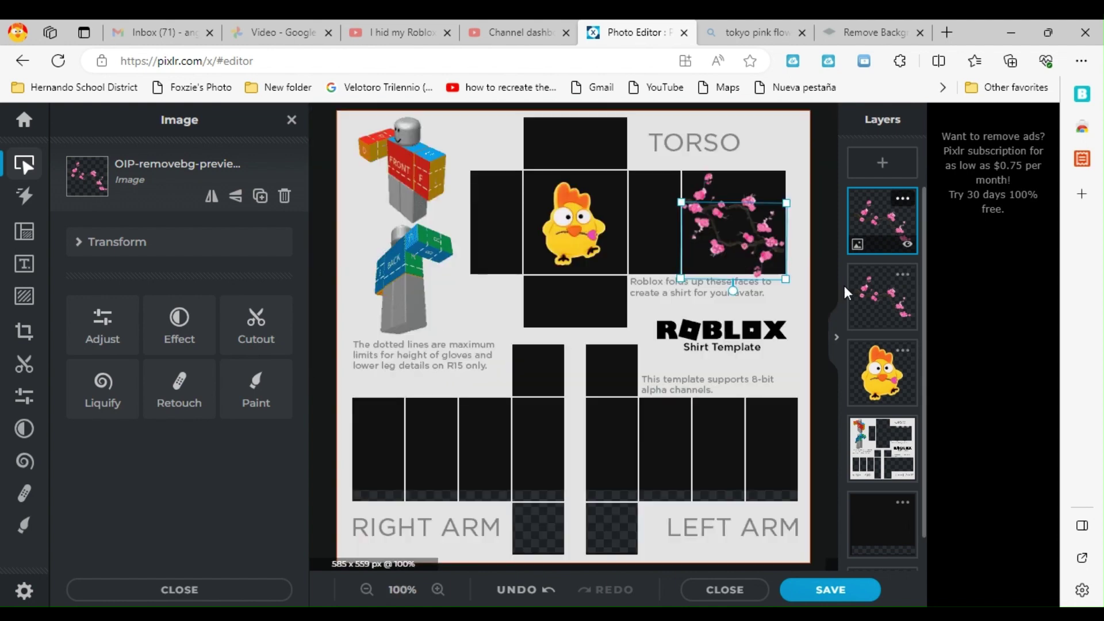
Lock the chick image layer, keeping it visible
left_click(901, 275)
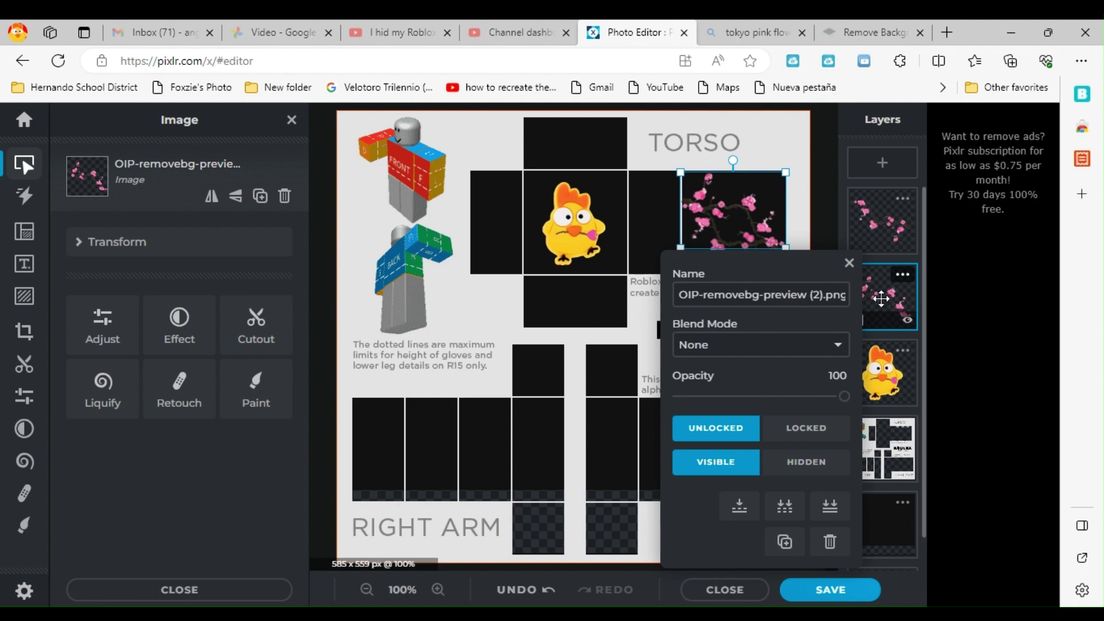
left_click(850, 262)
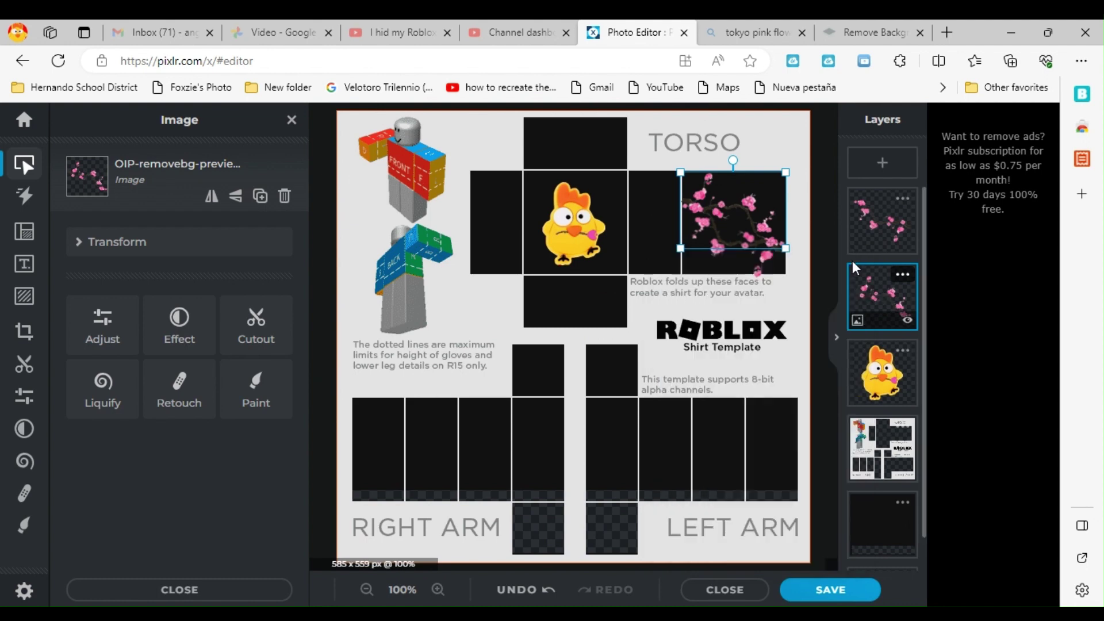
left_click(910, 365)
left_click(907, 398)
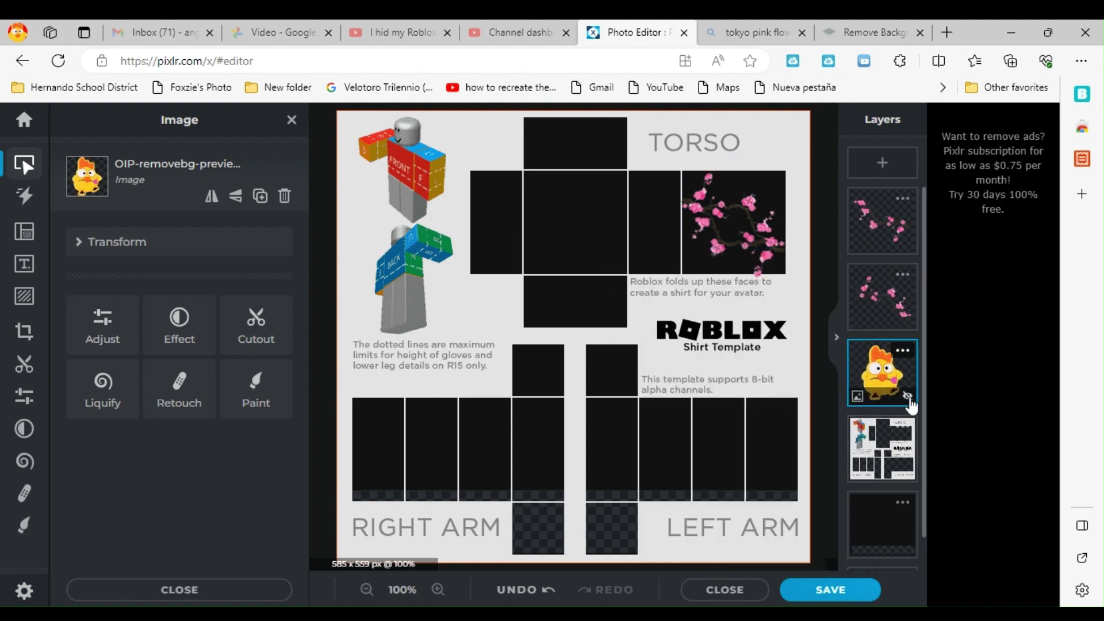
left_click(908, 397)
left_click(902, 350)
left_click(824, 456)
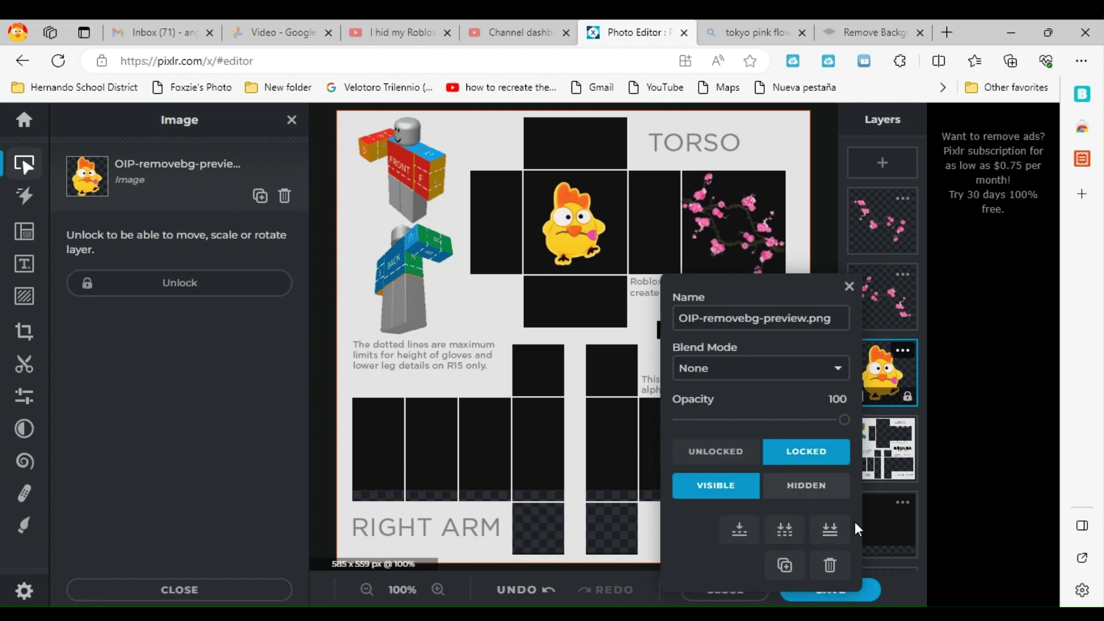
left_click(912, 288)
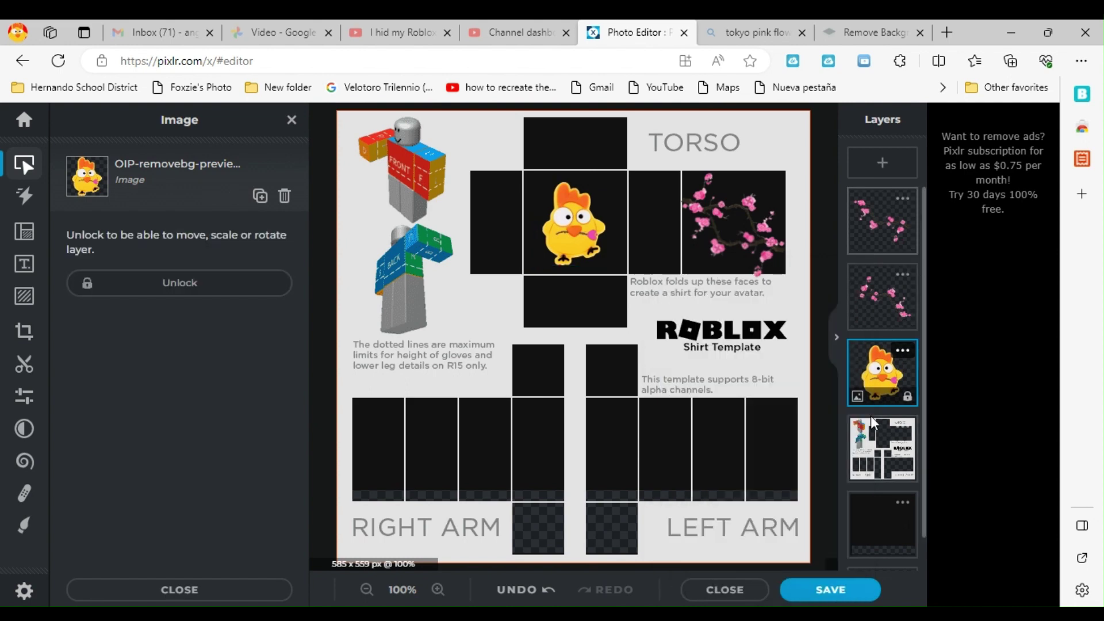
Lock the R.png shirt template layer and the black Layer 2
left_click(900, 434)
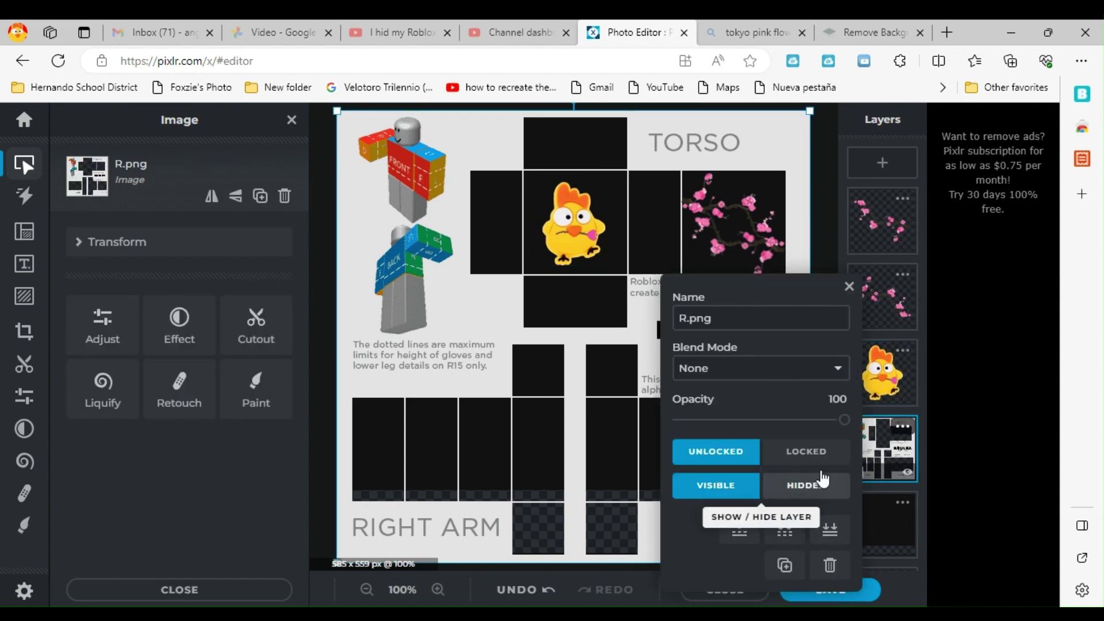
left_click(805, 451)
left_click(904, 503)
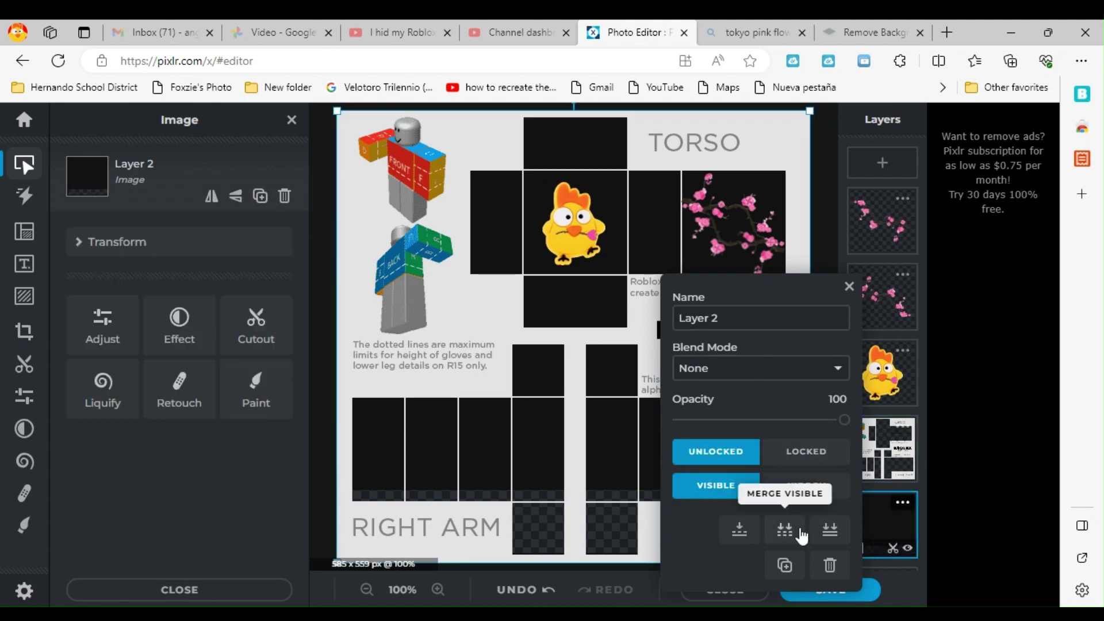
left_click(807, 452)
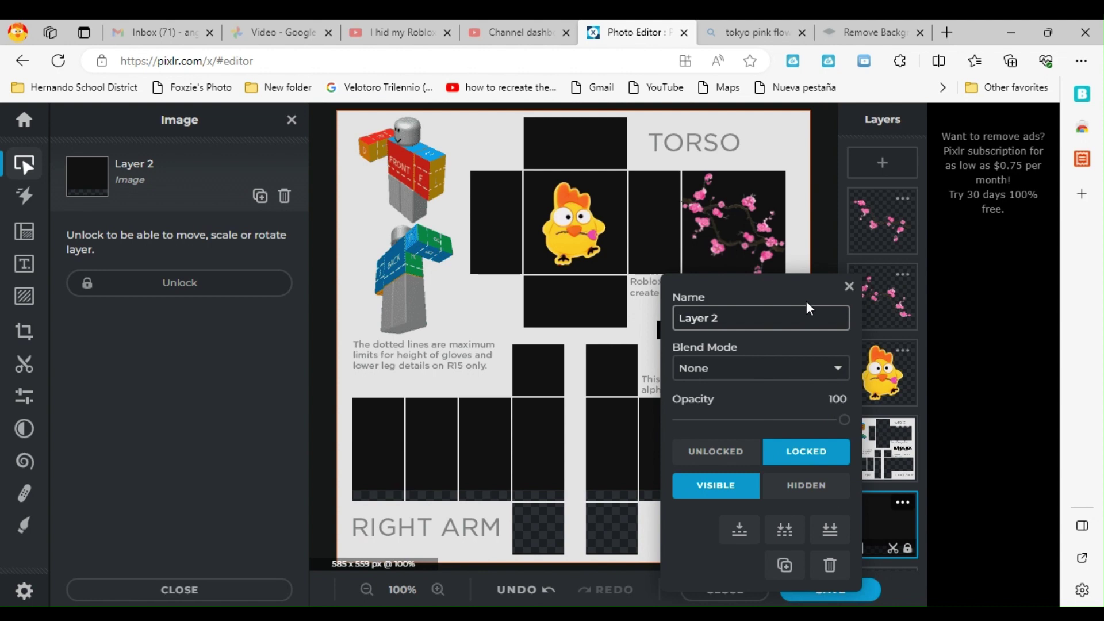
left_click(850, 287)
Move and rotate the duplicate branch onto the narrow torso panel beside the chick, joining it to the original branch
scroll(632, 295, "up", 1)
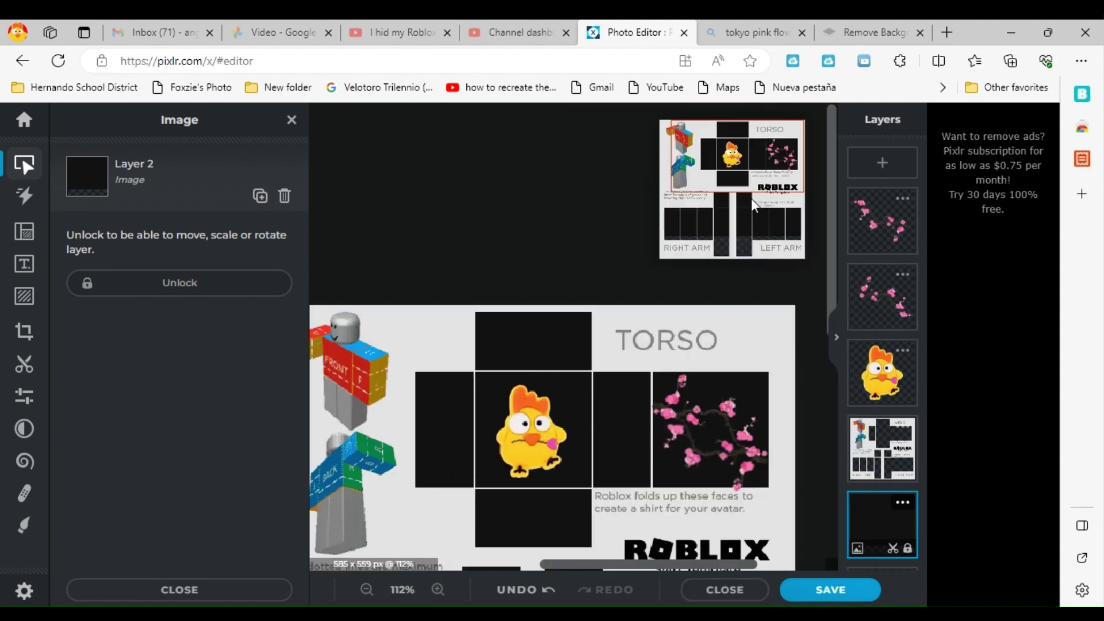
left_click_drag(741, 148, 787, 144)
scroll(607, 266, "up", 4)
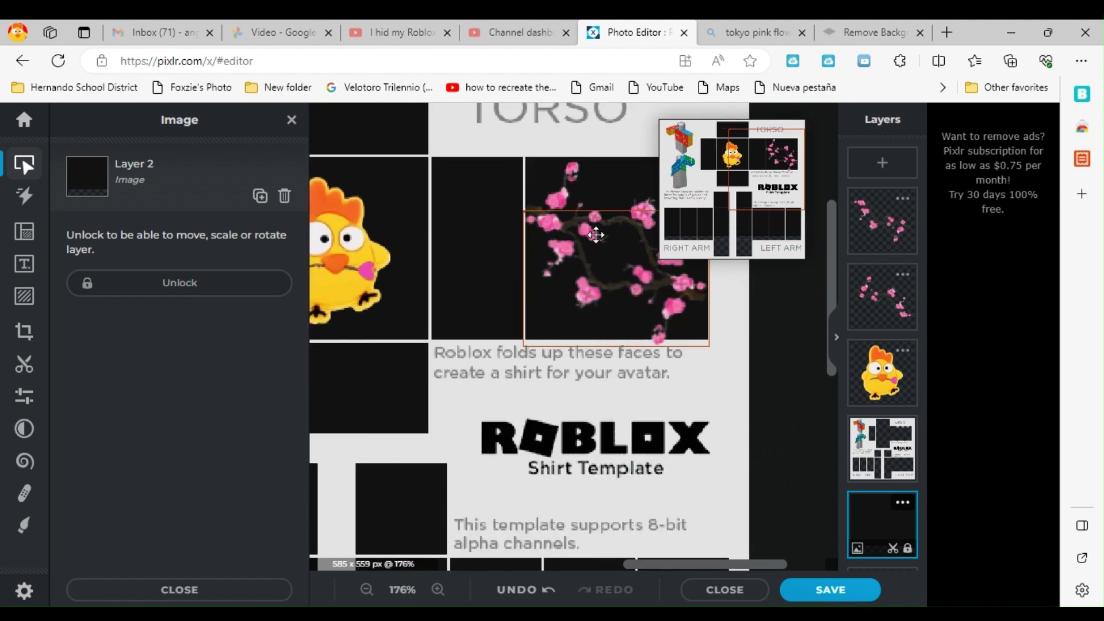
mouse_move(600, 280)
left_mouse_down()
mouse_move(612, 253)
mouse_move(592, 301)
mouse_move(607, 280)
mouse_move(601, 267)
mouse_move(592, 286)
left_mouse_up()
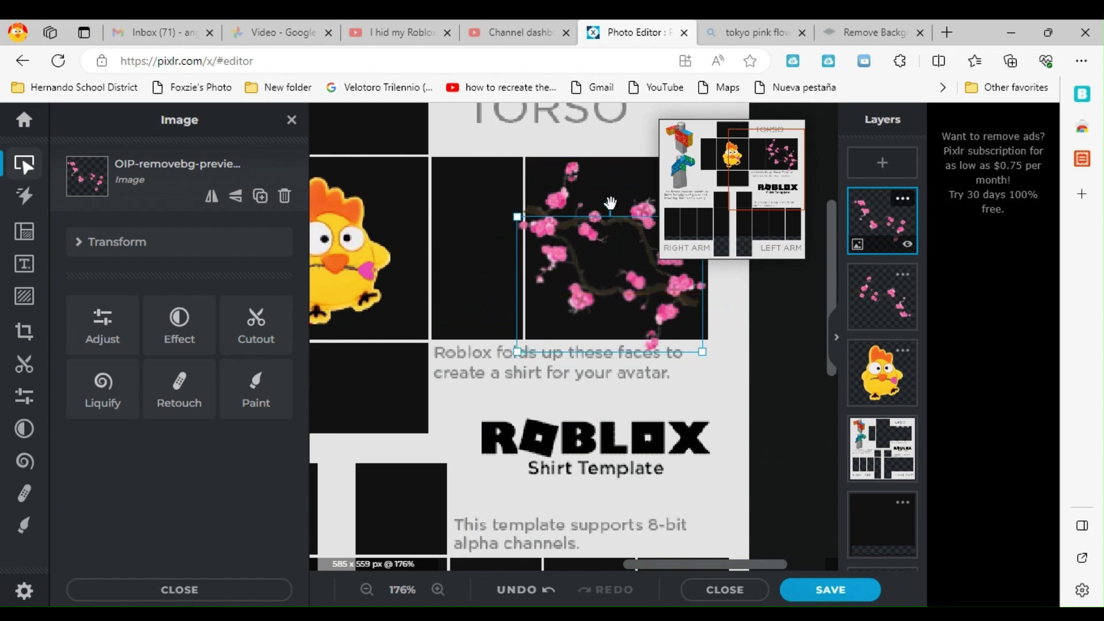
left_click_drag(610, 203, 626, 206)
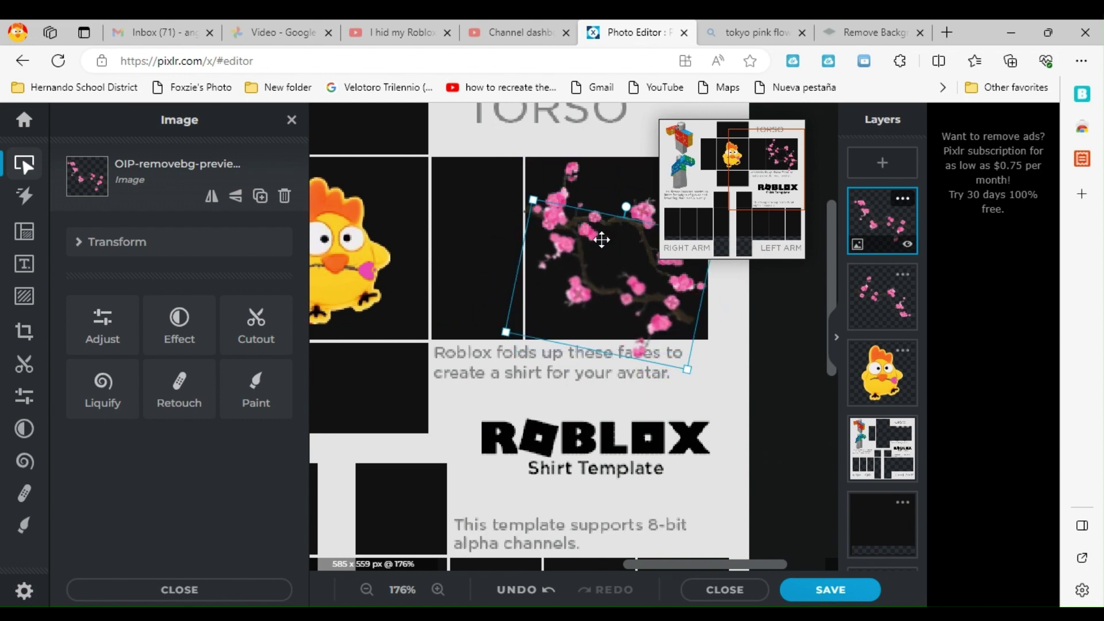
left_click_drag(609, 292, 475, 217)
left_click_drag(490, 134, 481, 134)
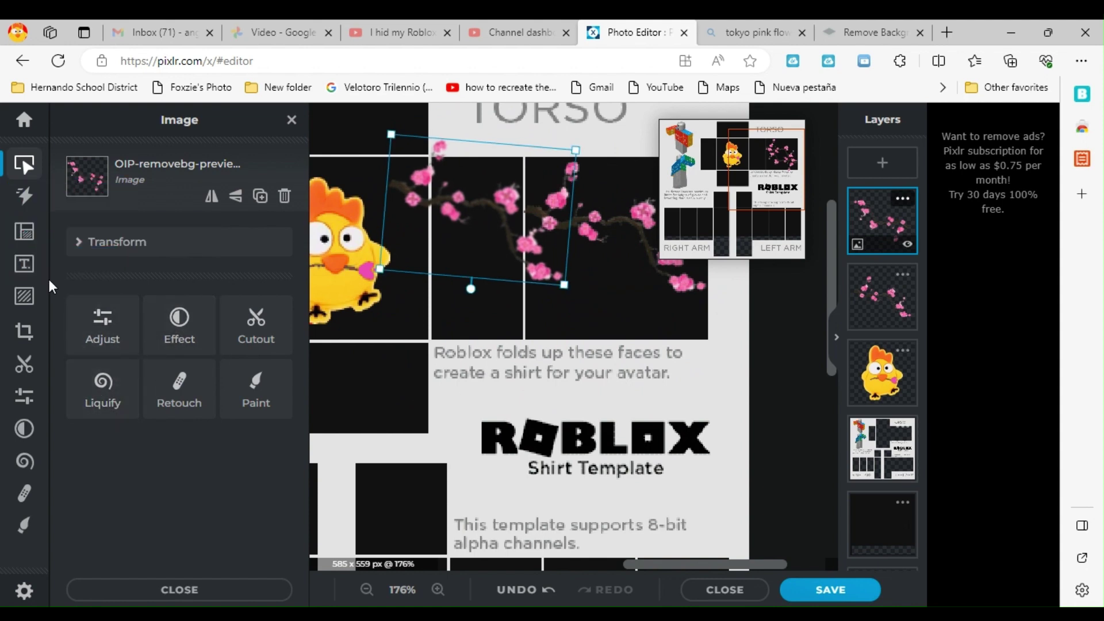
left_click(24, 429)
left_click(27, 394)
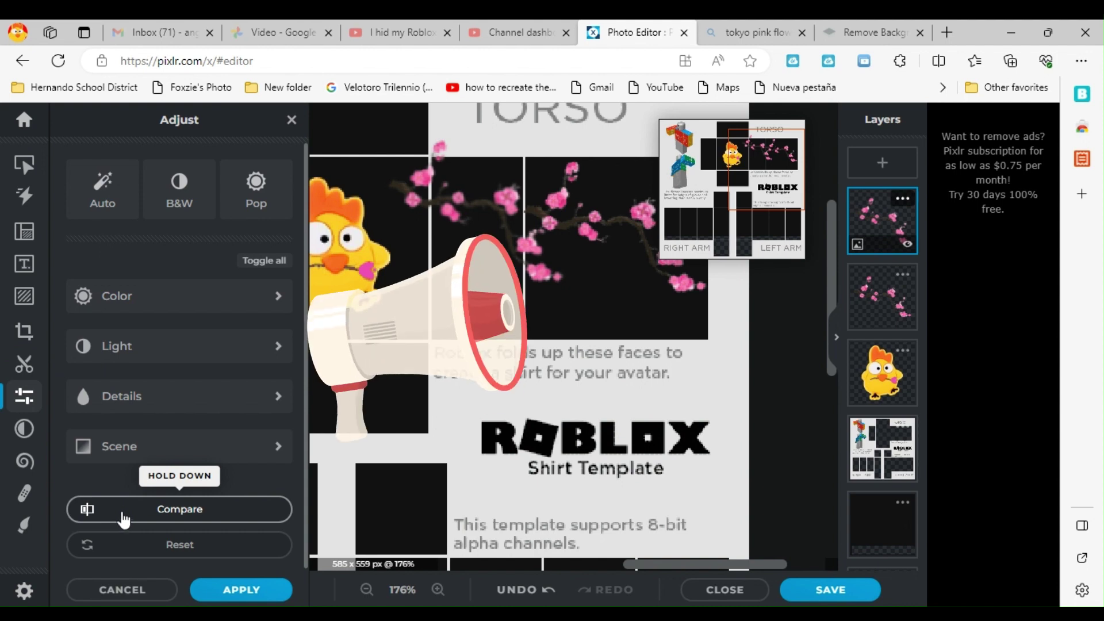
left_click(24, 428)
left_click(25, 463)
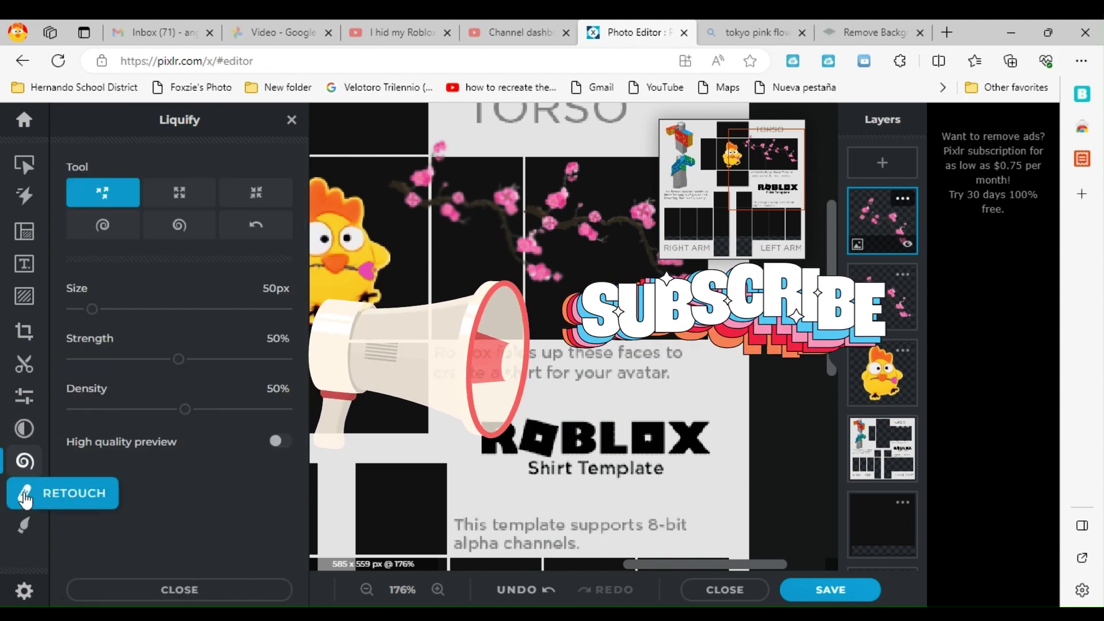
left_click(25, 495)
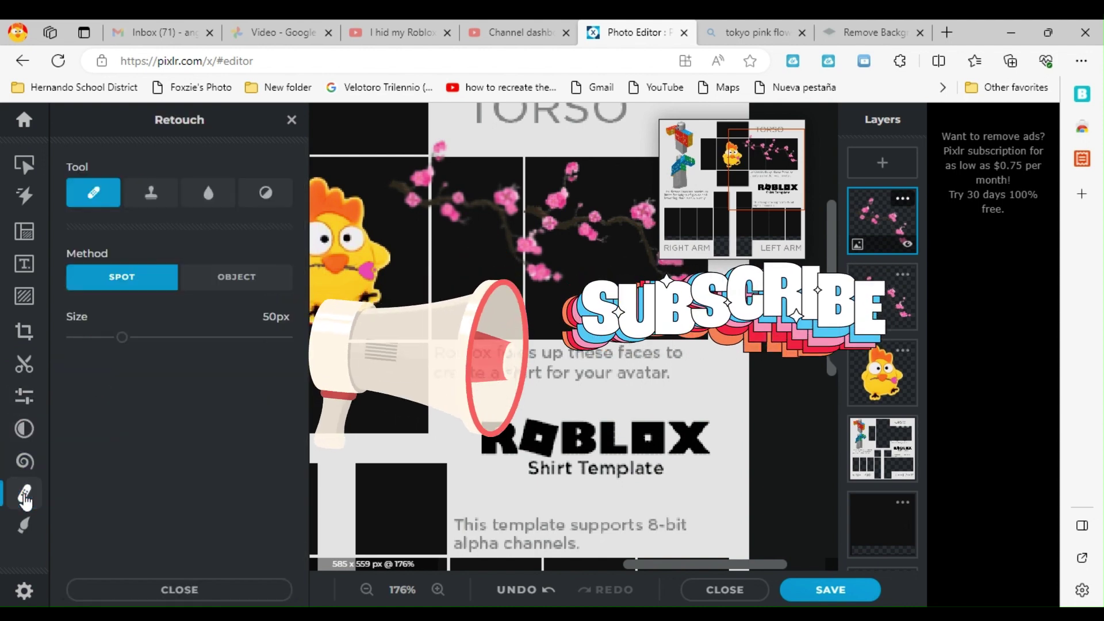
left_click(26, 433)
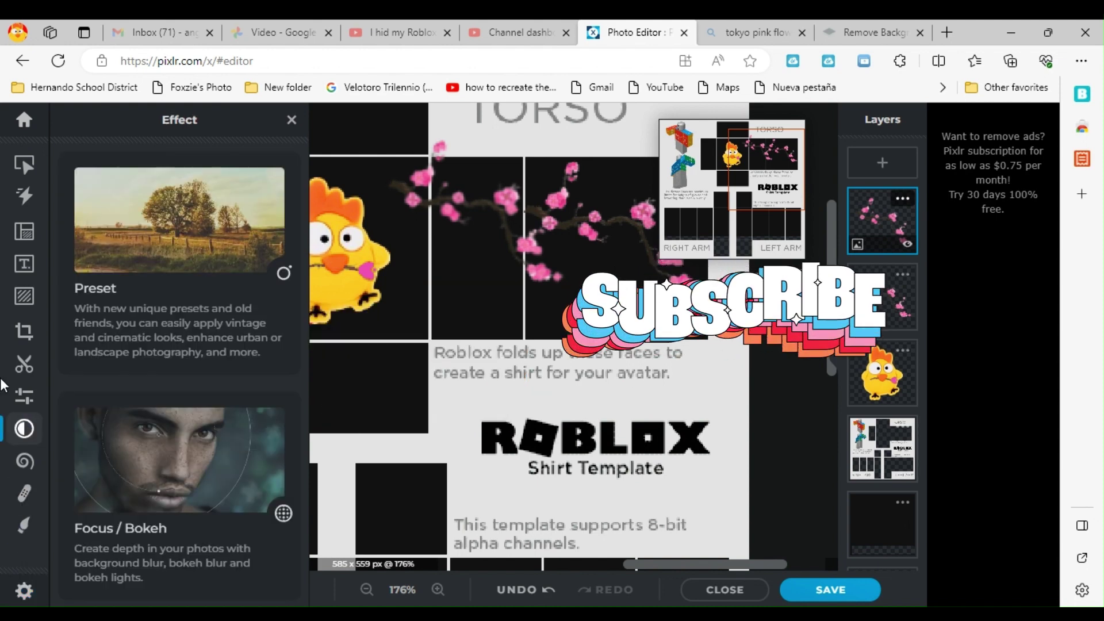
left_click(22, 396)
left_click(22, 329)
left_click(19, 368)
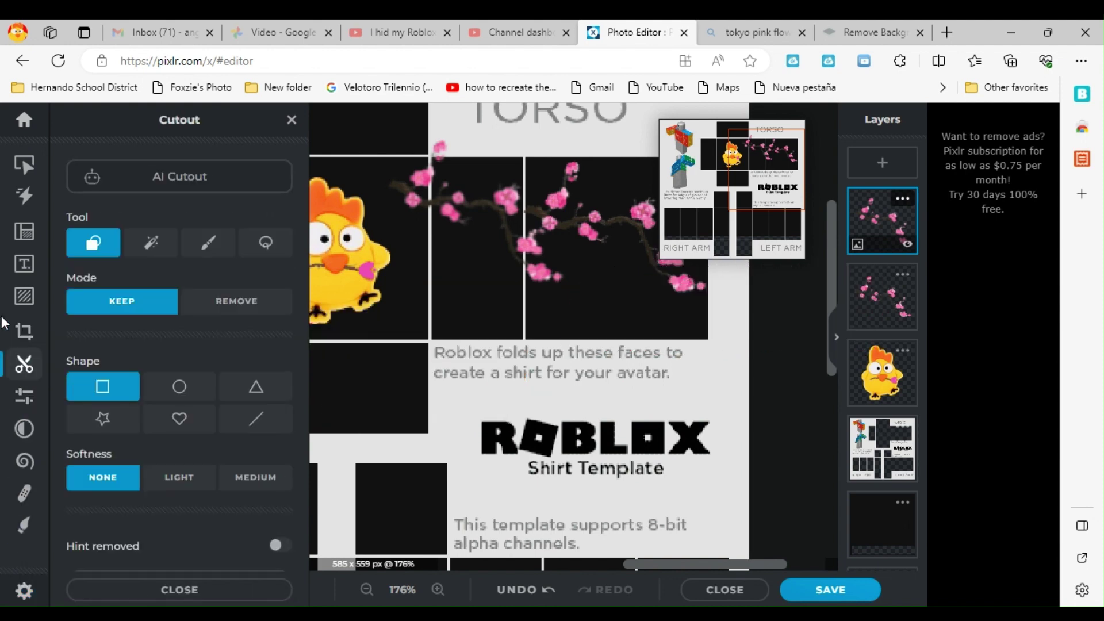
left_click(22, 331)
left_click(18, 300)
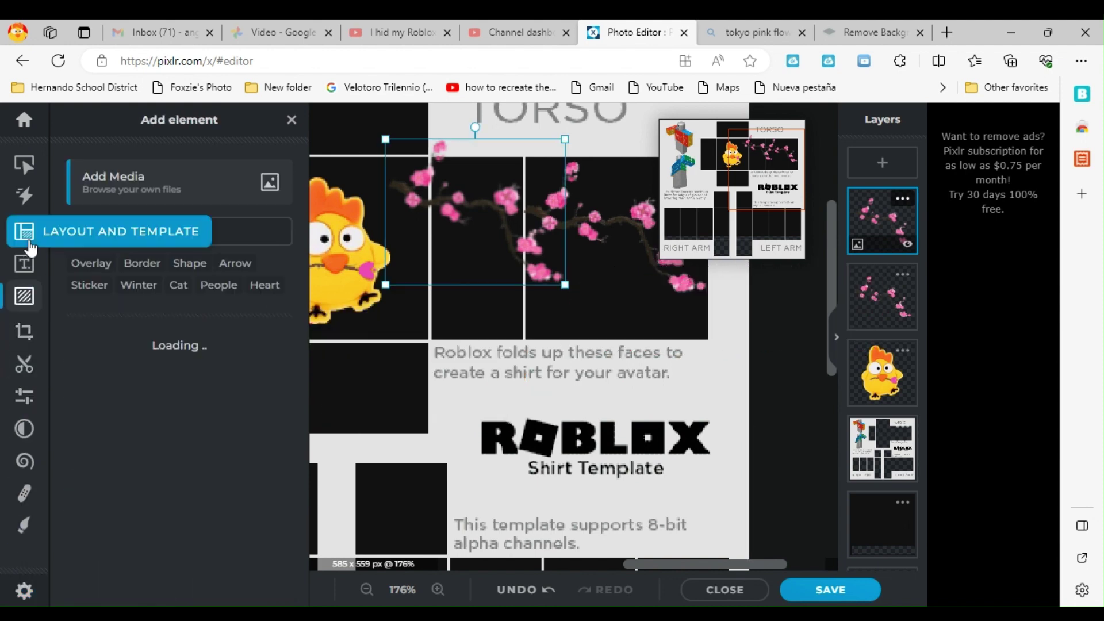
left_click(22, 329)
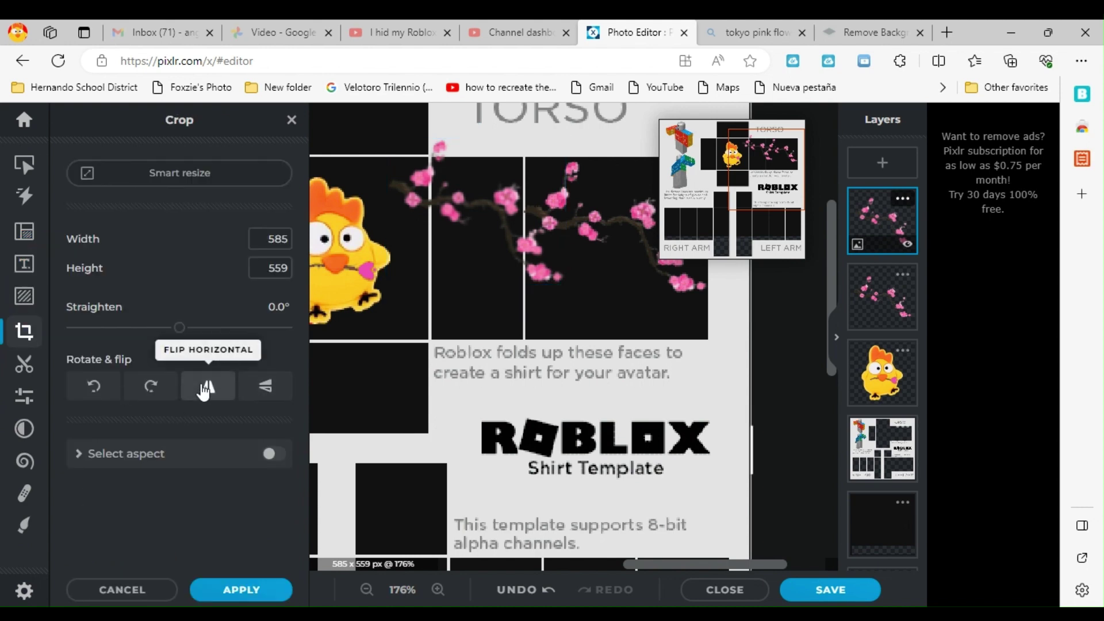
Try to mirror the duplicate blossom branch with horizontal and vertical flips
left_click(208, 386)
left_click(265, 387)
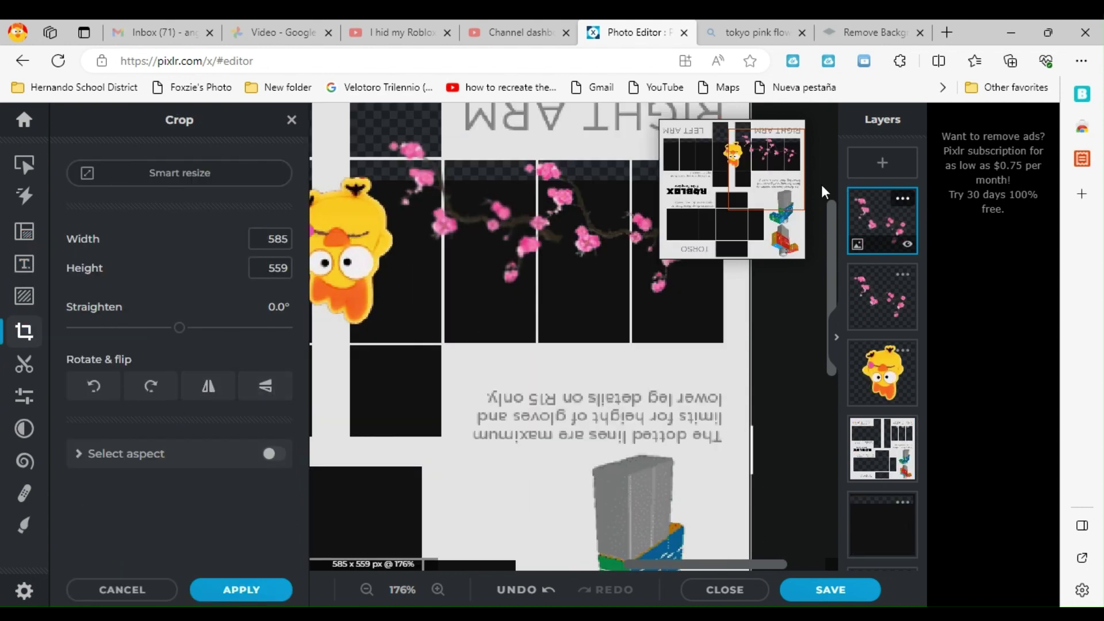
left_click(281, 388)
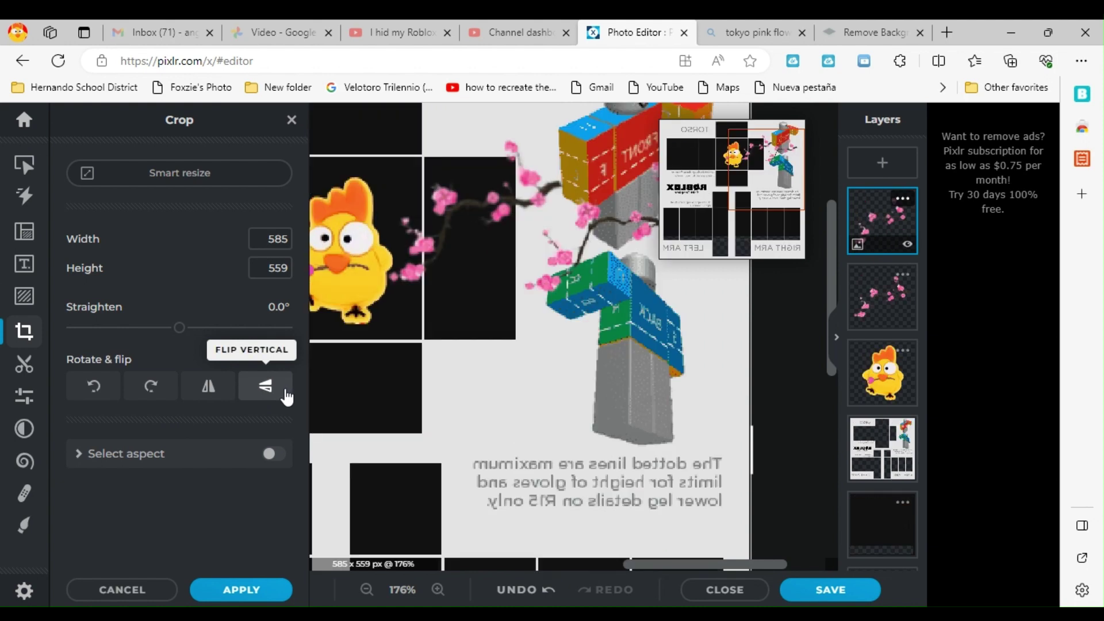
left_click(220, 400)
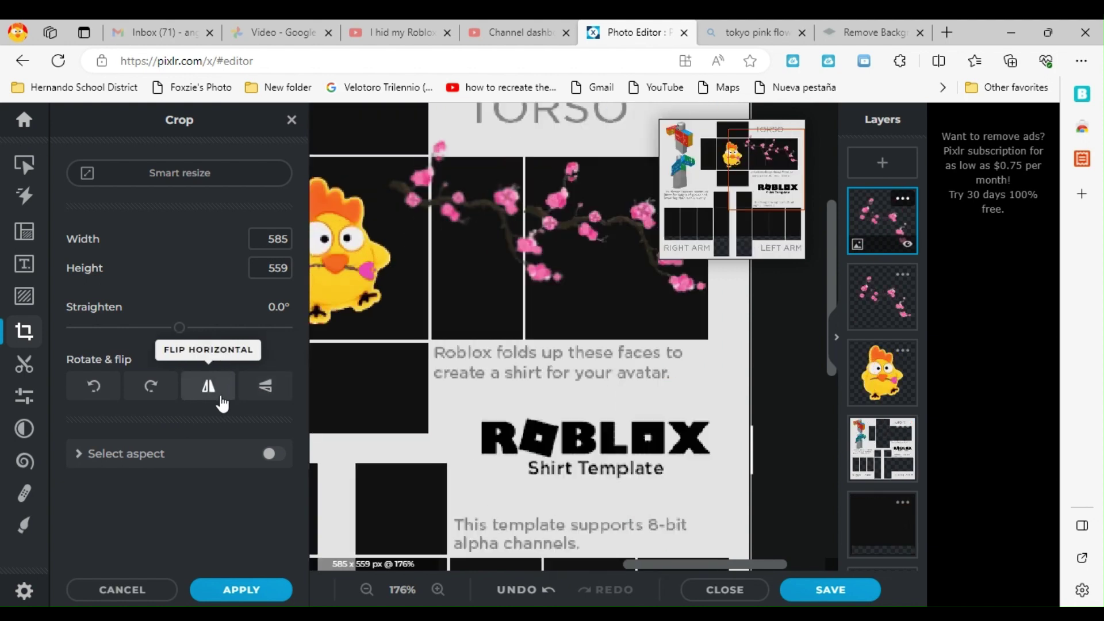
left_click(862, 296)
left_click(23, 165)
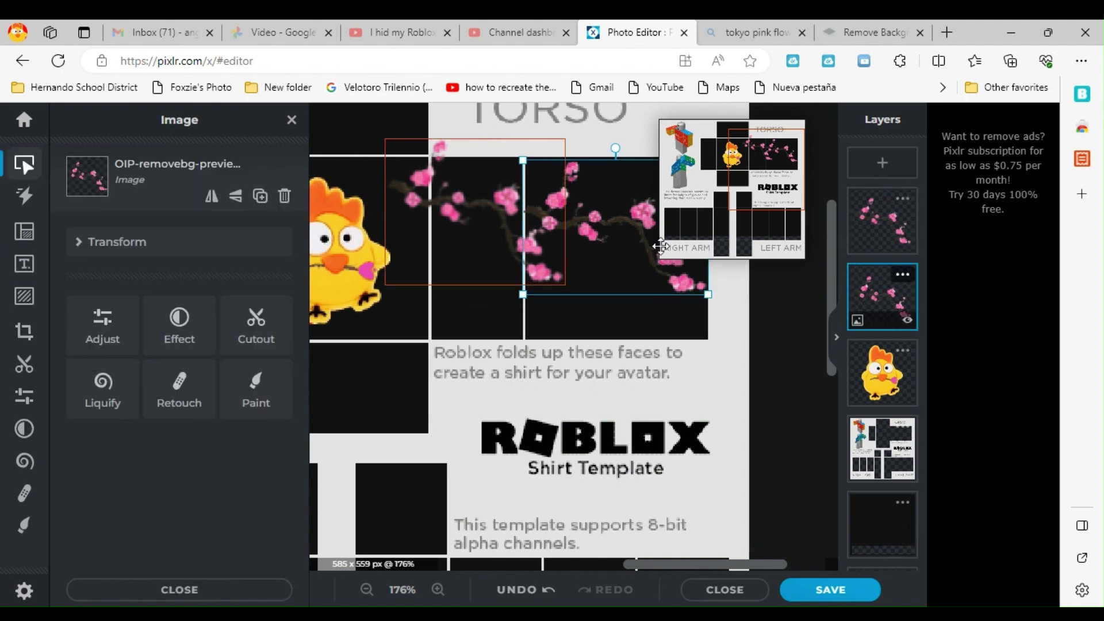
left_click(885, 228)
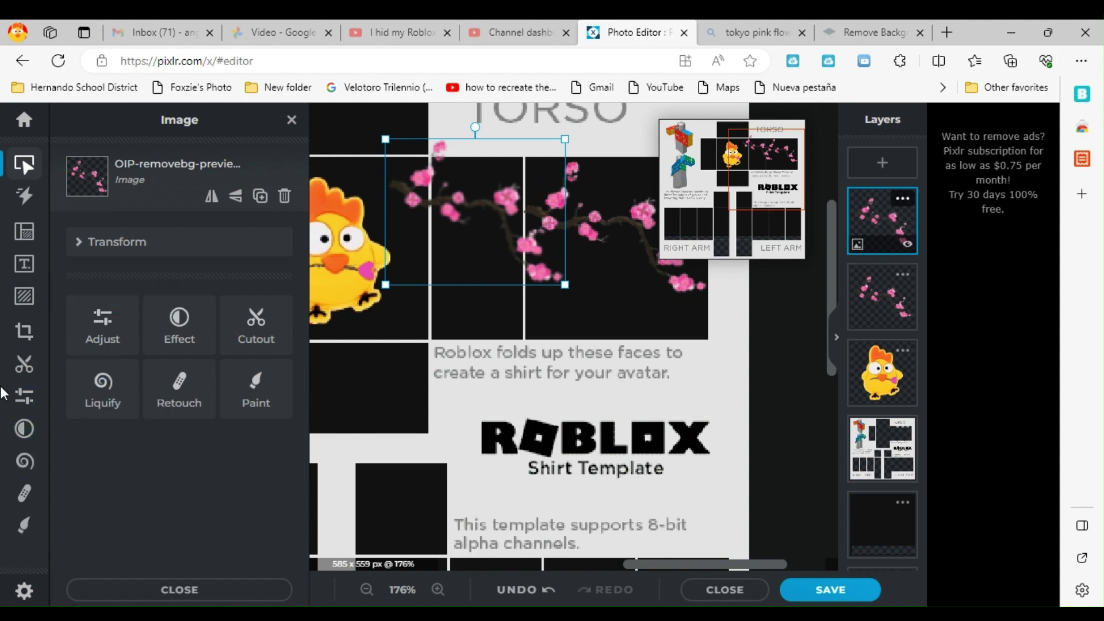
Try flipping the design horizontally with the duplicate branch layer selected
scroll(749, 406, "down", 4)
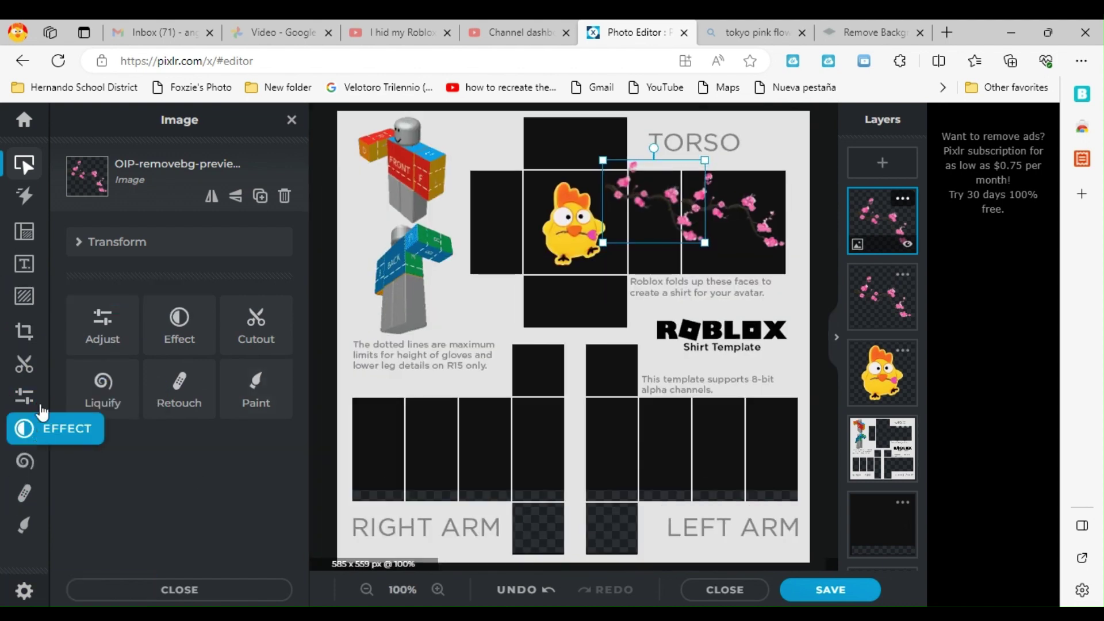
left_click(30, 364)
left_click(38, 397)
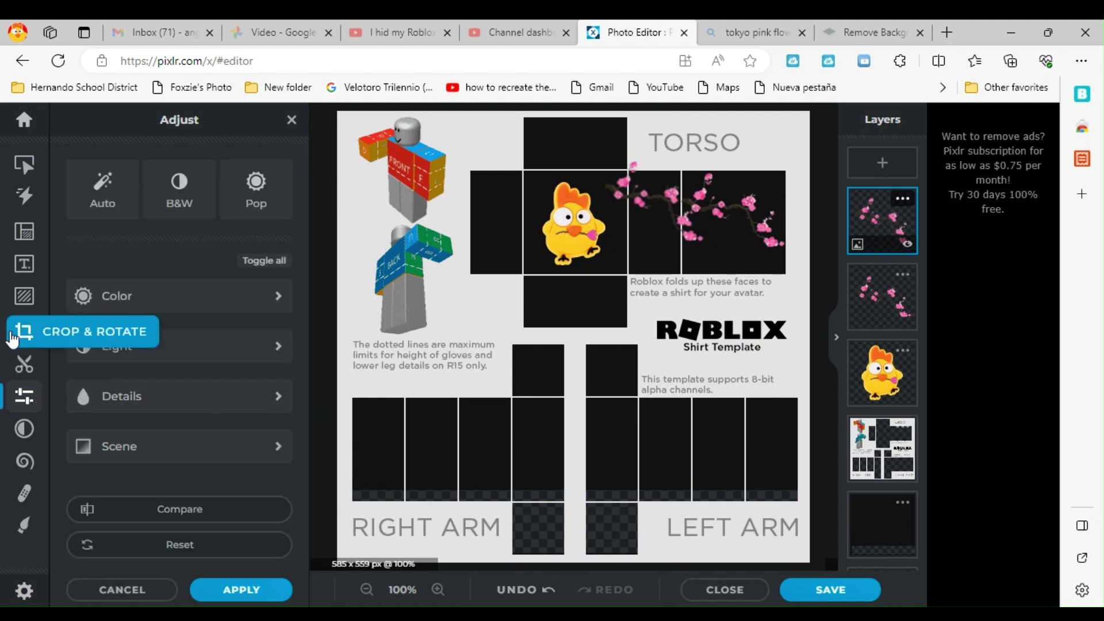
left_click(11, 339)
left_click(221, 390)
left_click(221, 390)
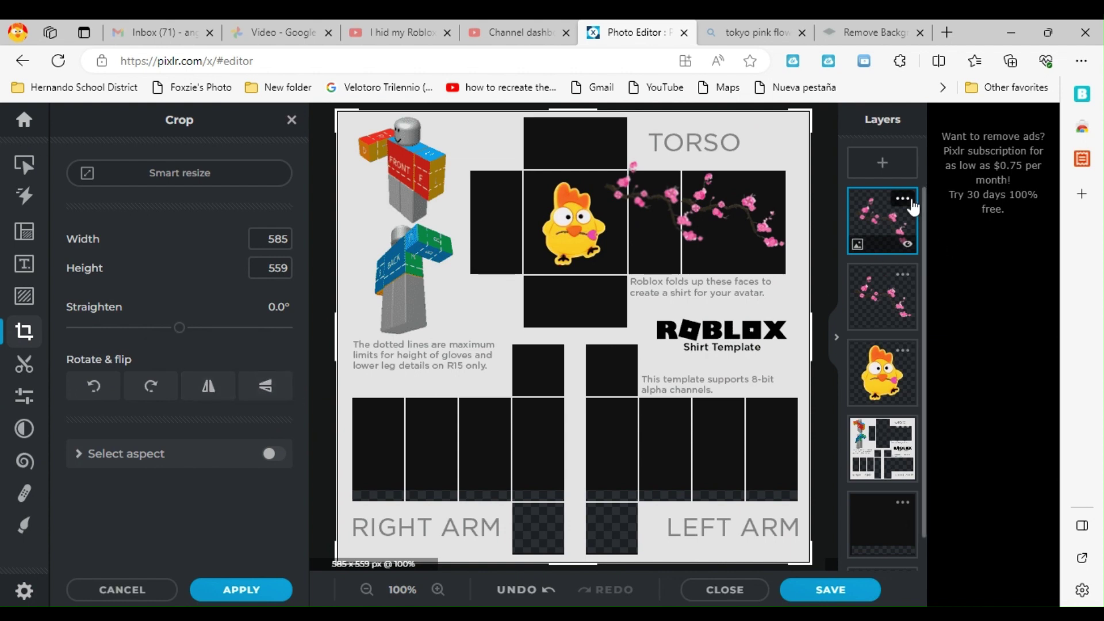
Try moving the duplicate branch layer beneath the black layer and flipping it horizontally
left_click_drag(878, 212, 882, 524)
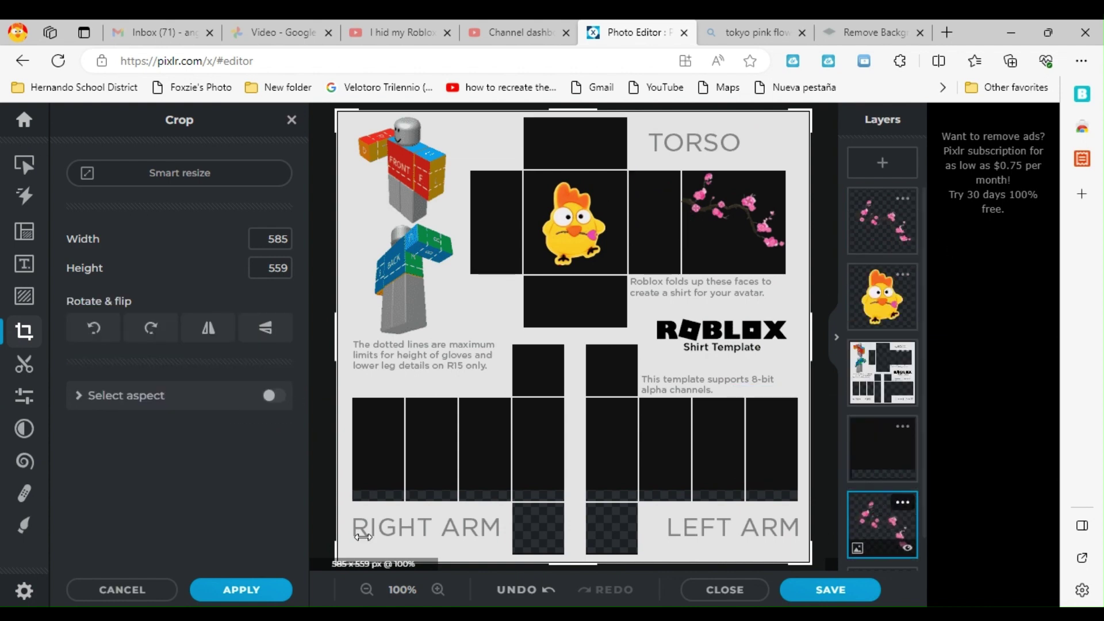
left_click(208, 330)
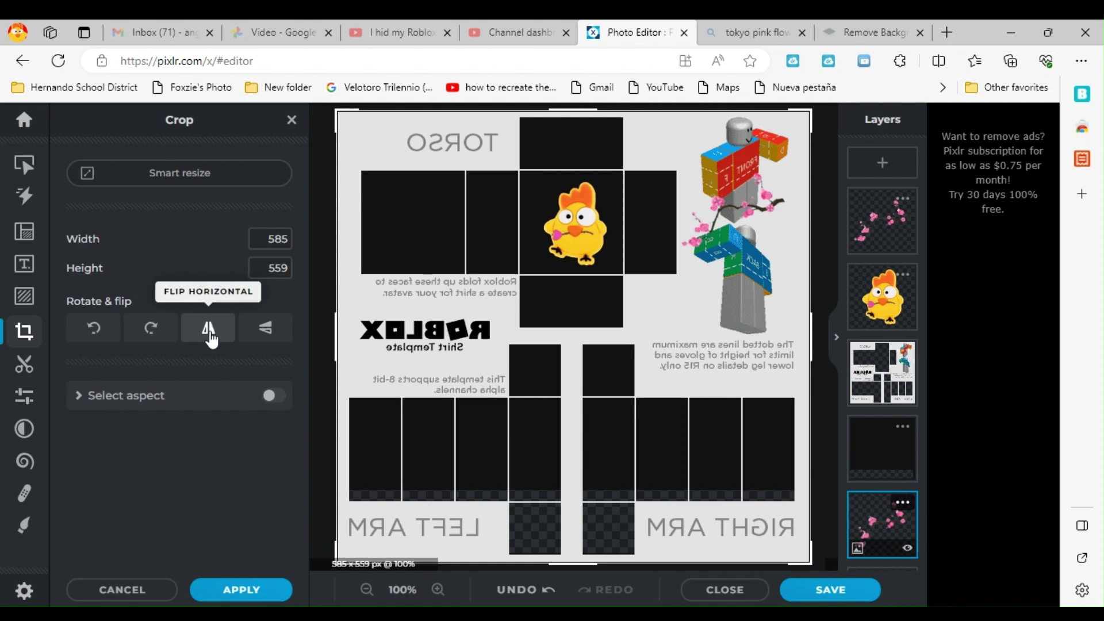
left_click(209, 330)
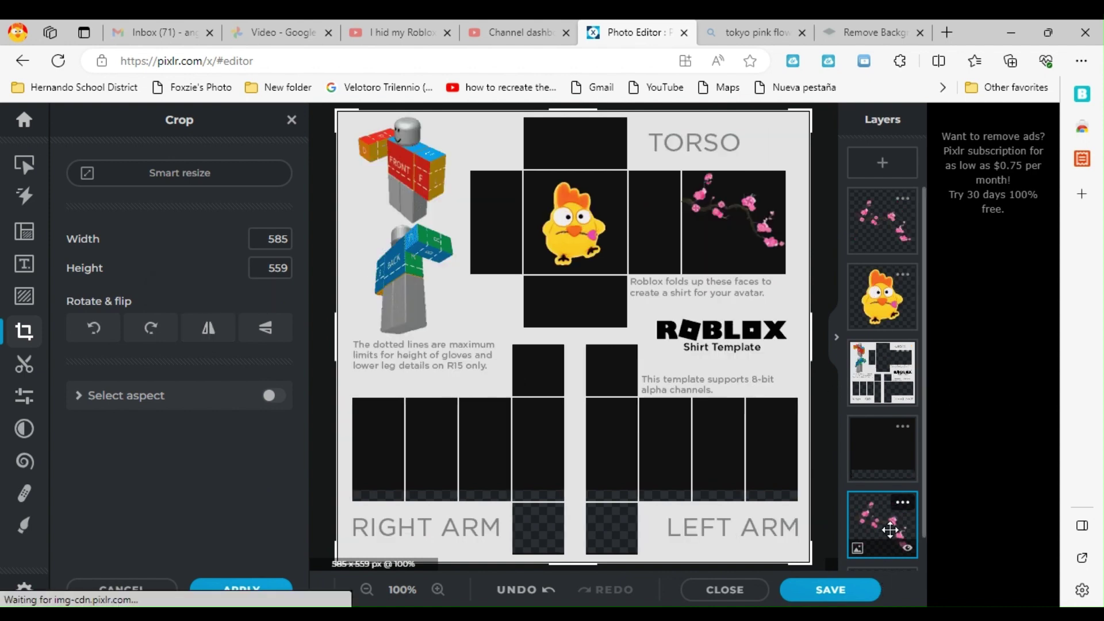
left_click_drag(890, 529, 904, 243)
scroll(667, 236, "up", 1)
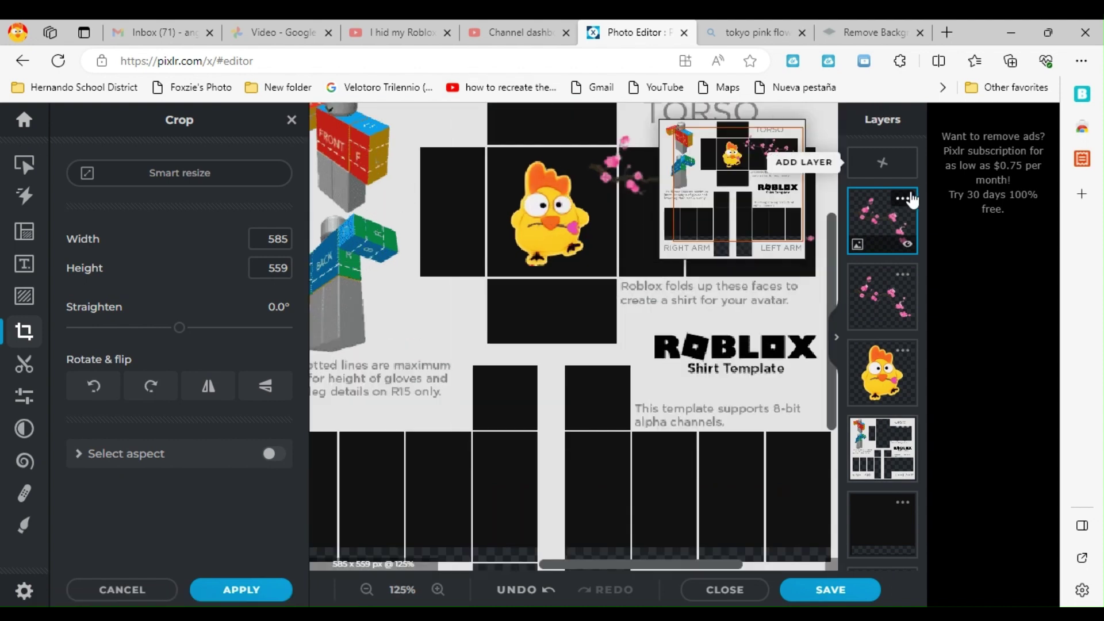
Tilt the duplicate branch slightly clockwise and place it on the front torso panel behind the chick
left_click(24, 163)
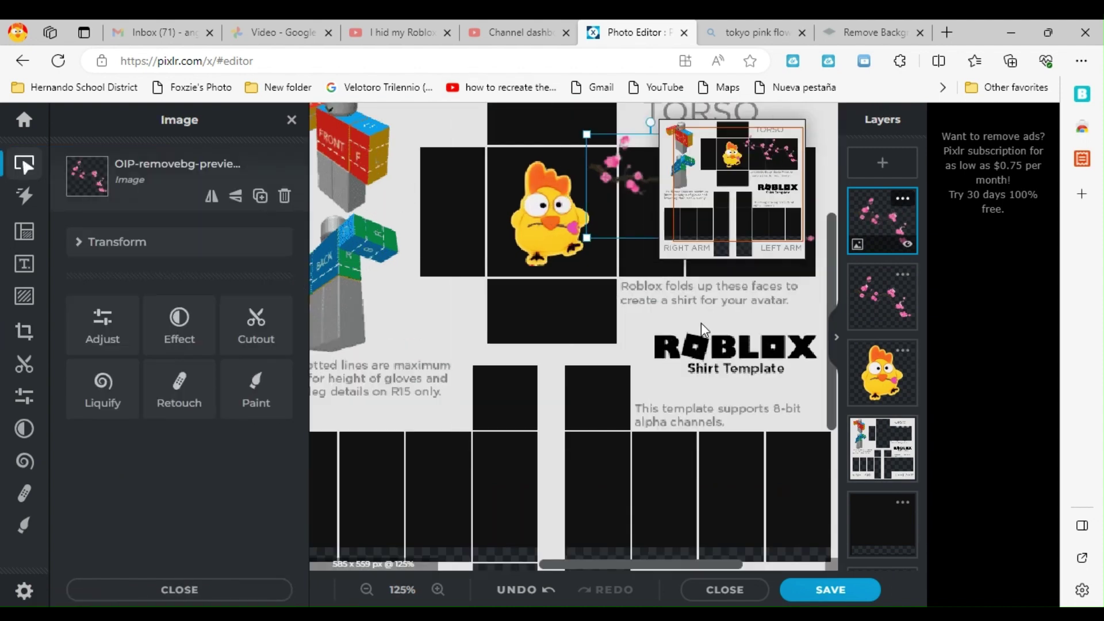
scroll(698, 321, "up", 2)
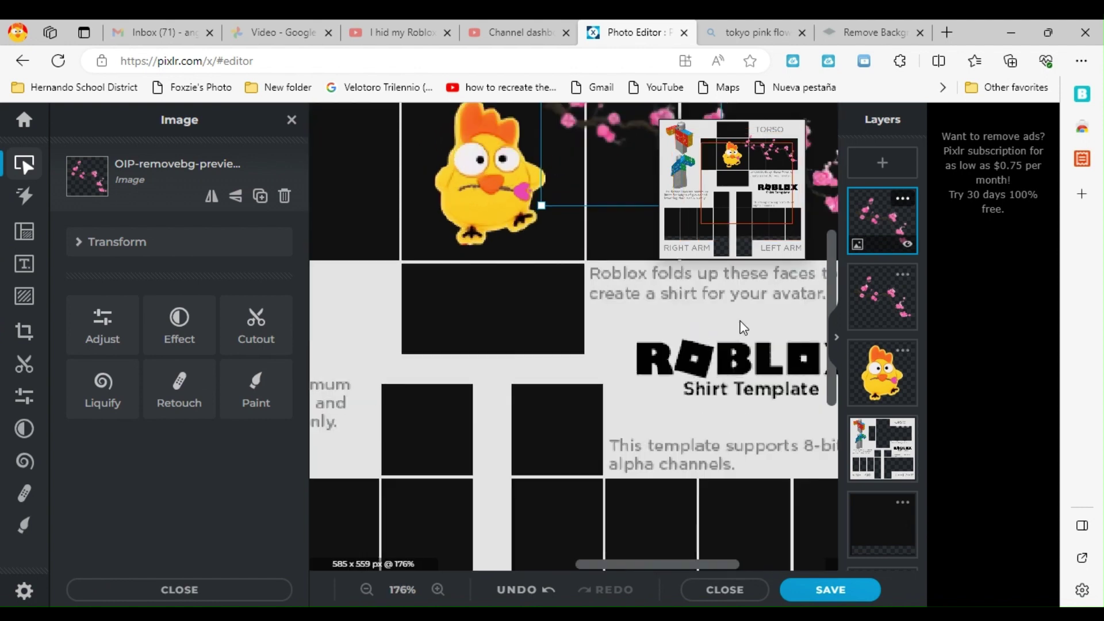
left_click_drag(719, 173, 733, 141)
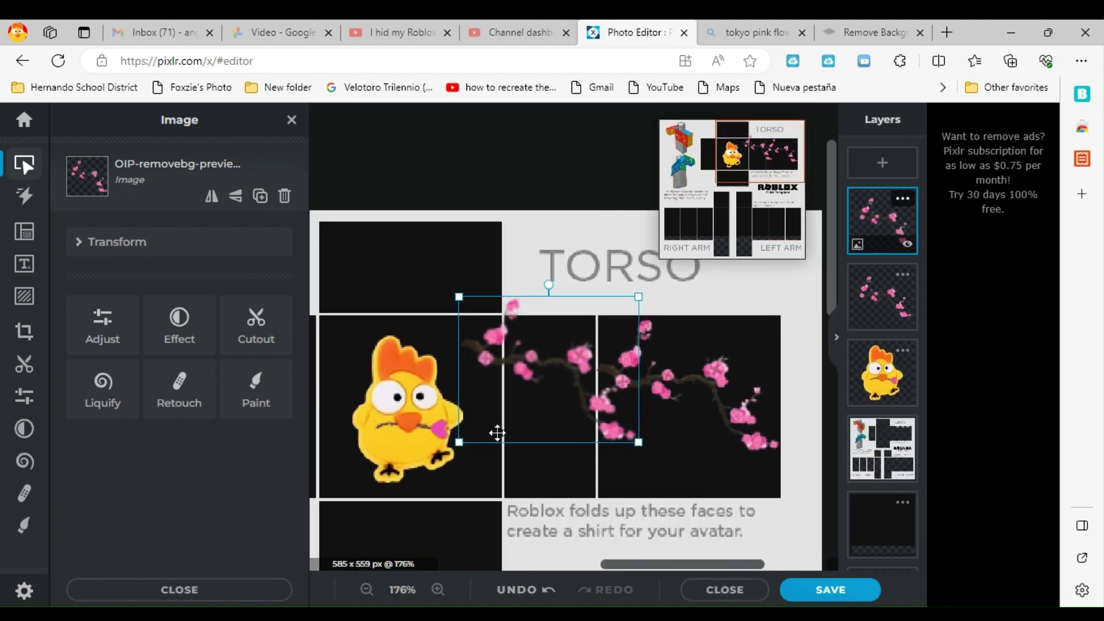
left_click_drag(543, 278, 587, 128)
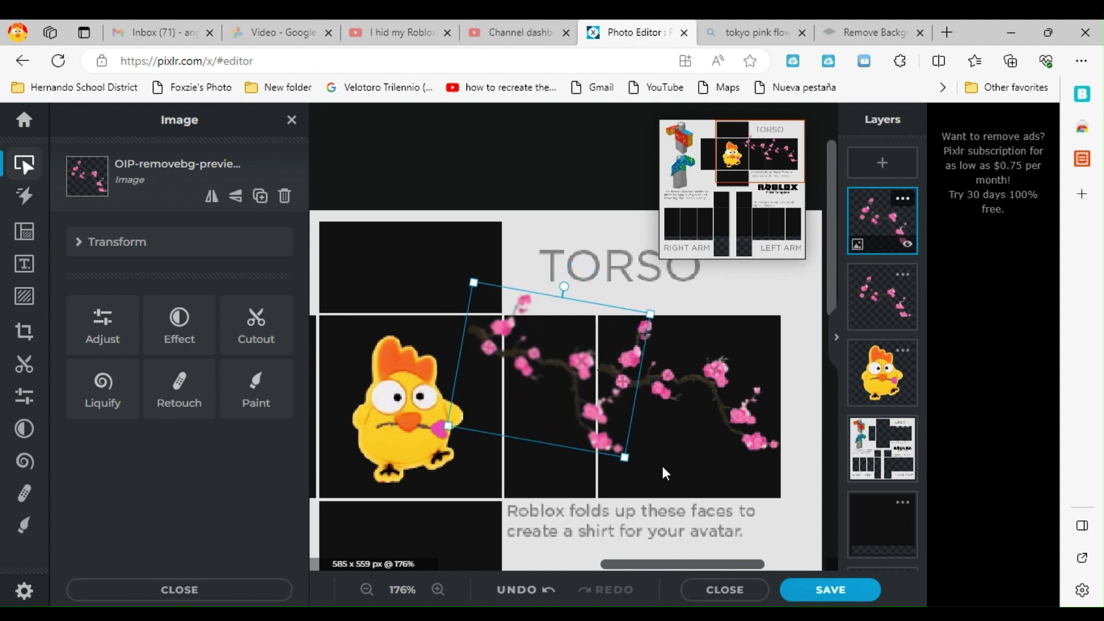
left_click_drag(569, 382, 458, 376)
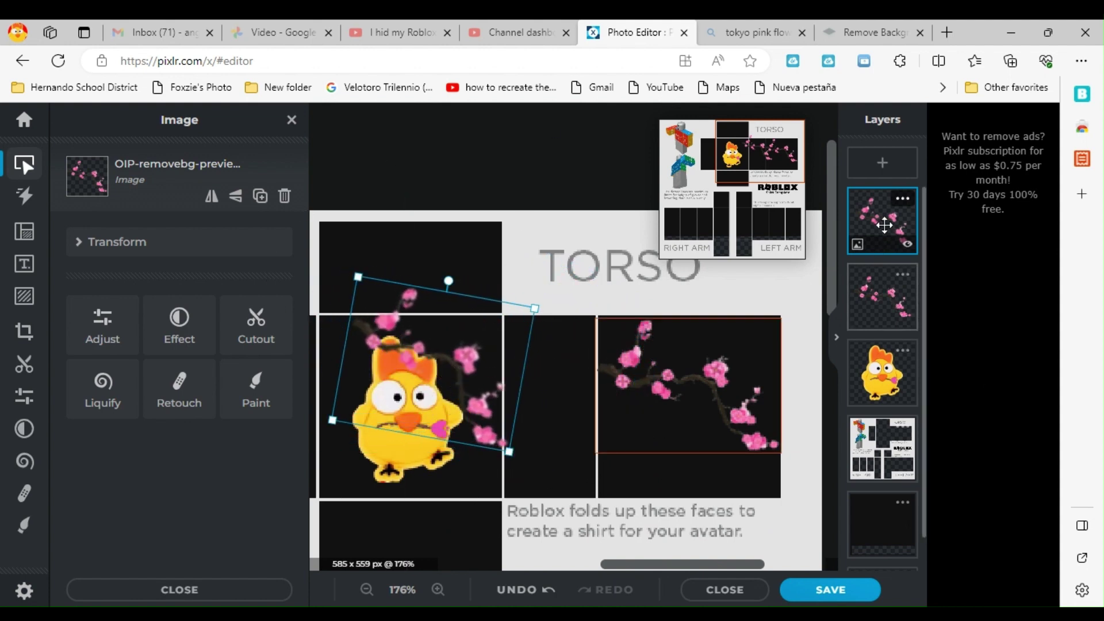
left_click_drag(884, 224, 871, 361)
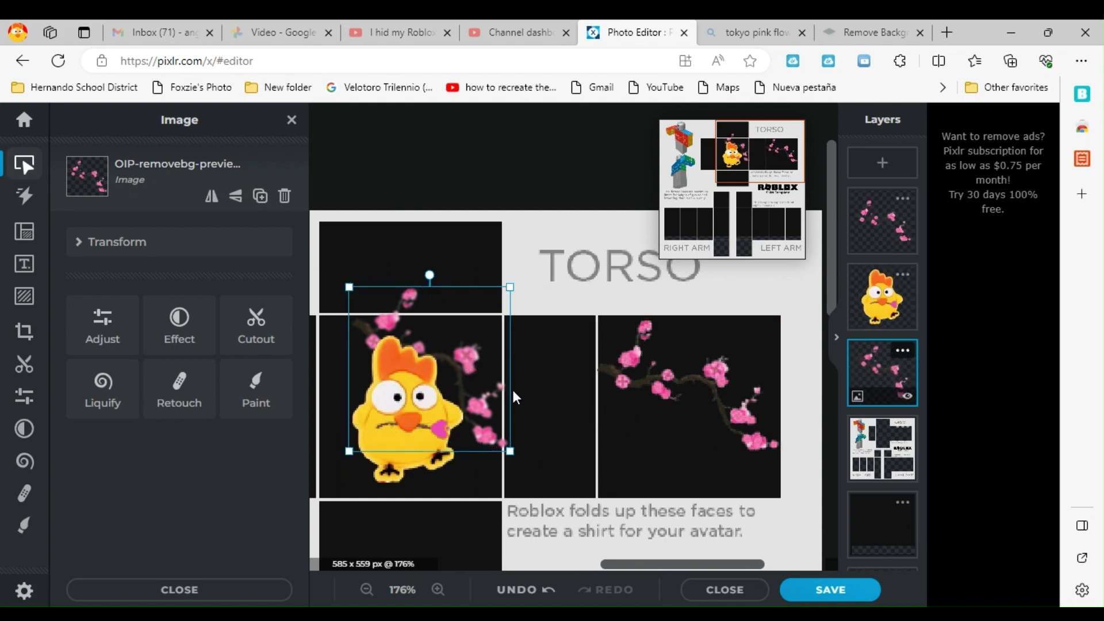
Lower the branch behind the chick, then duplicate it and turn the copy upside down so blossoms surround the chick's other side
mouse_move(458, 357)
left_mouse_down()
mouse_move(454, 373)
mouse_move(475, 357)
mouse_move(435, 385)
mouse_move(452, 380)
mouse_move(394, 456)
mouse_move(463, 374)
left_mouse_up()
right_click(453, 383)
left_click(484, 516)
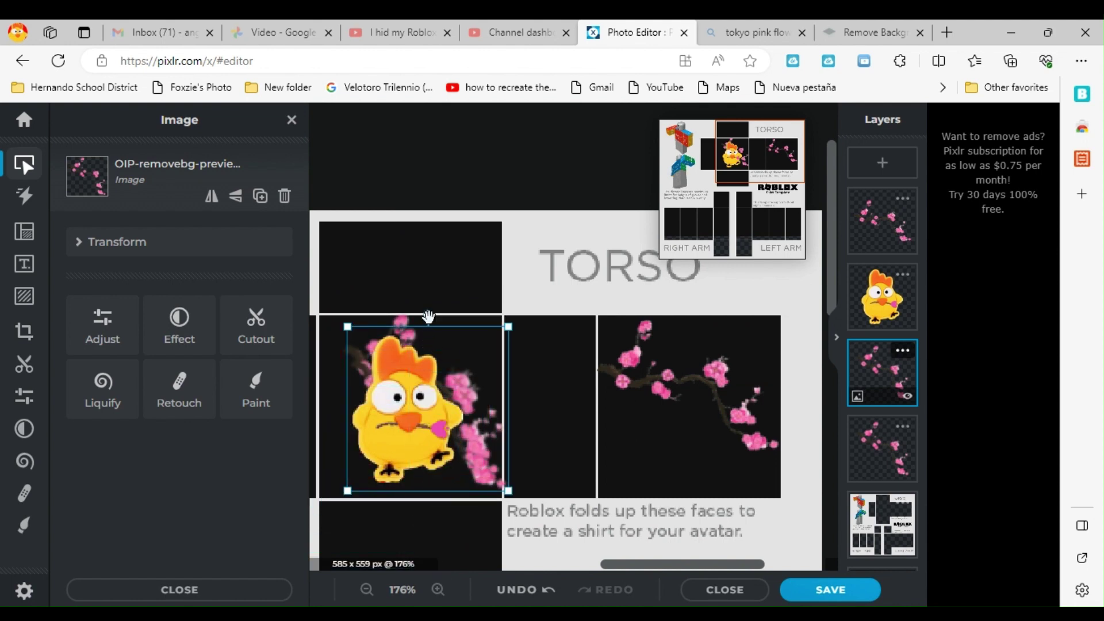
mouse_move(429, 316)
left_mouse_down()
mouse_move(460, 321)
mouse_move(436, 317)
left_mouse_up()
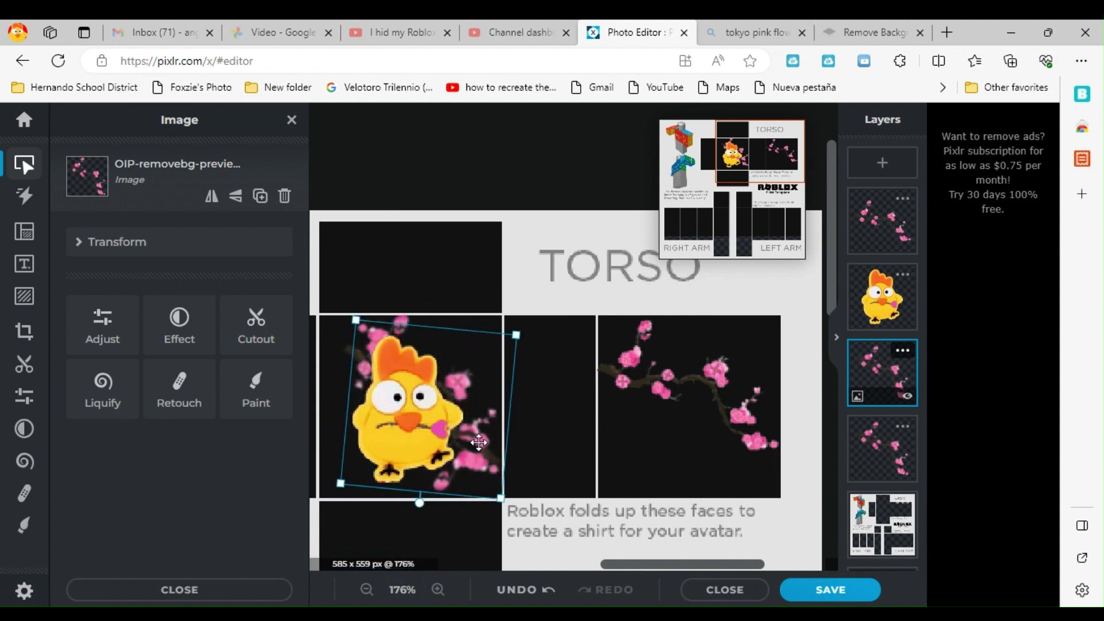
left_click_drag(479, 442, 443, 469)
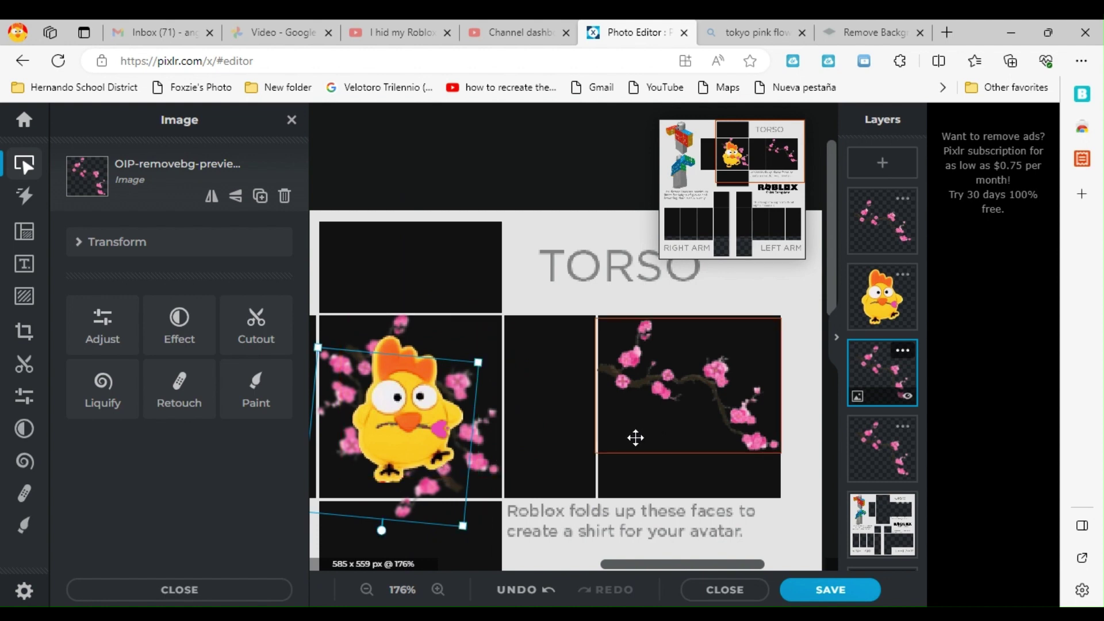
Duplicate the rightmost panel's branch, rotate the copy nearly upside down and fit it across the narrow torso panel, joining the chick panel's blossoms
scroll(443, 382, "down", 5)
scroll(650, 292, "up", 2)
scroll(632, 290, "up", 4)
scroll(613, 287, "down", 2)
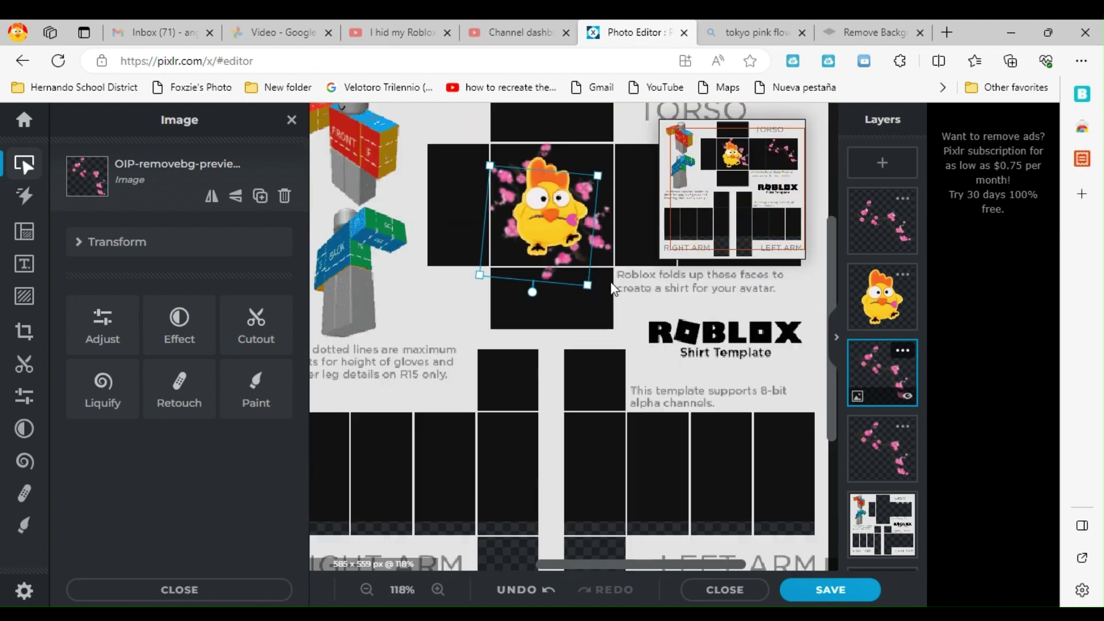
right_click(695, 360)
left_click_drag(685, 176, 713, 150)
left_click(660, 301)
right_click(661, 325)
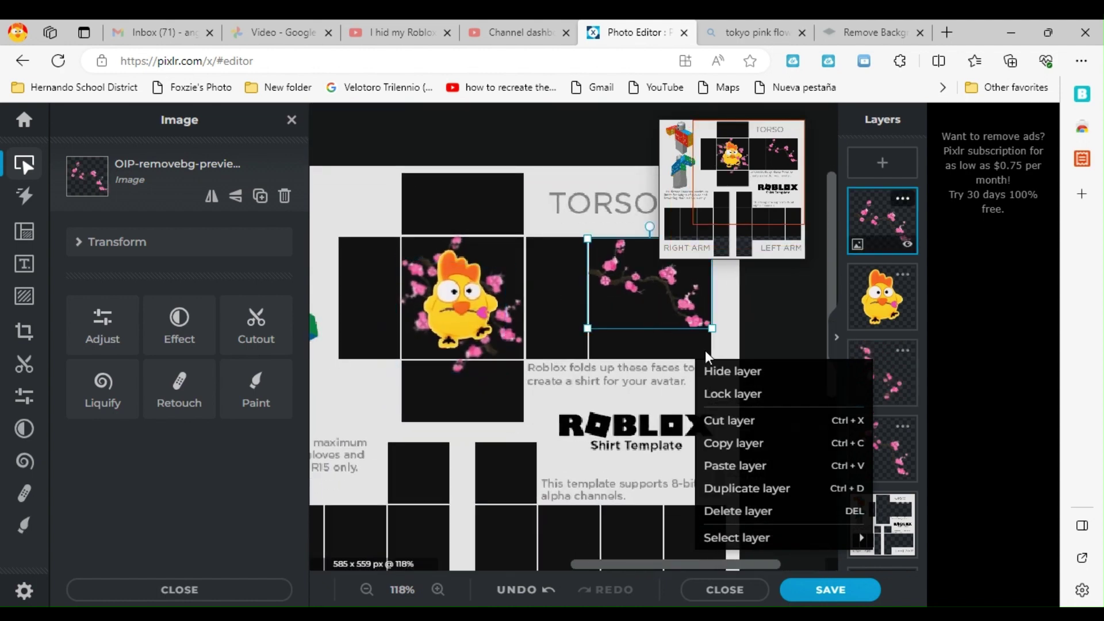
left_click(725, 486)
left_click_drag(620, 292, 572, 308)
left_click_drag(736, 451, 663, 436)
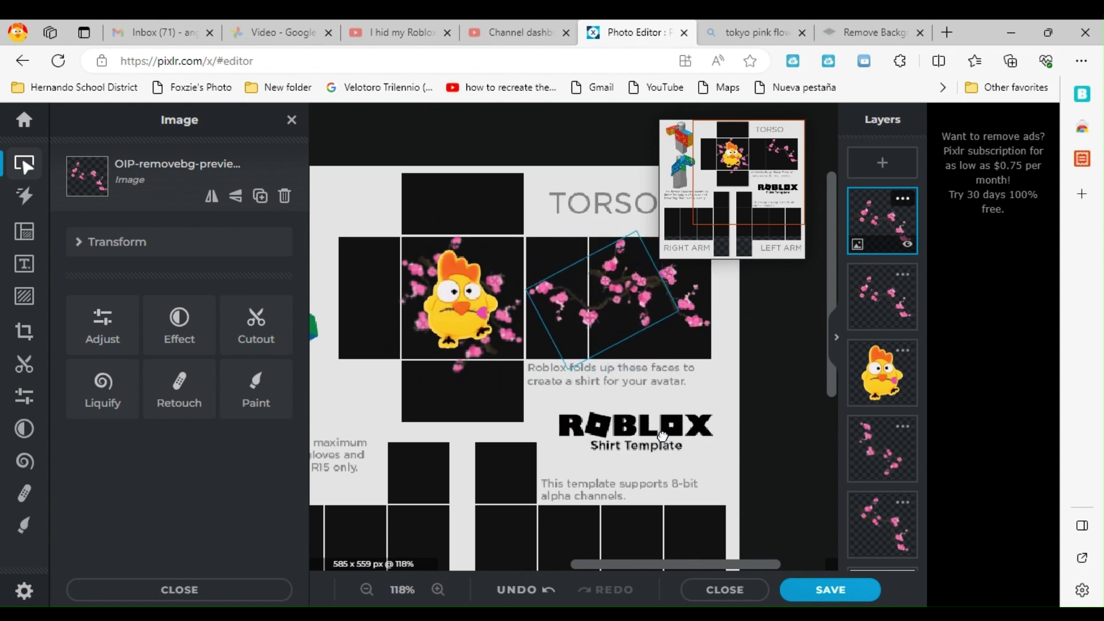
left_click_drag(586, 307, 544, 302)
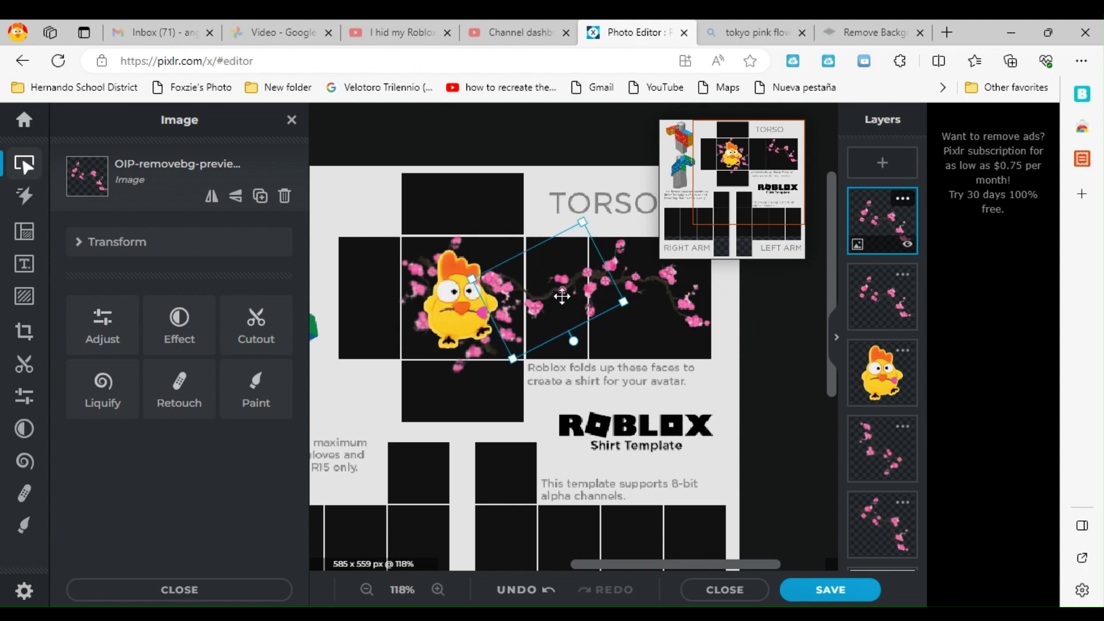
Duplicate the narrow panel's branch, move the copy across the torso panel on the chick's other side and place its layer beneath the chick
scroll(663, 281, "down", 5)
scroll(632, 305, "up", 4)
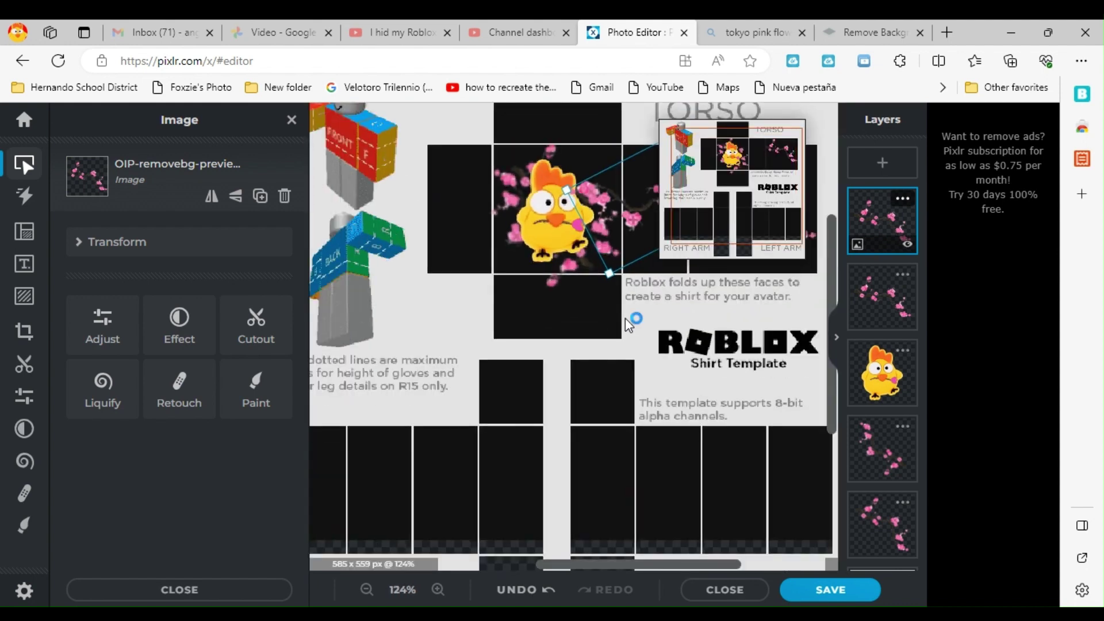
scroll(625, 319, "down", 4)
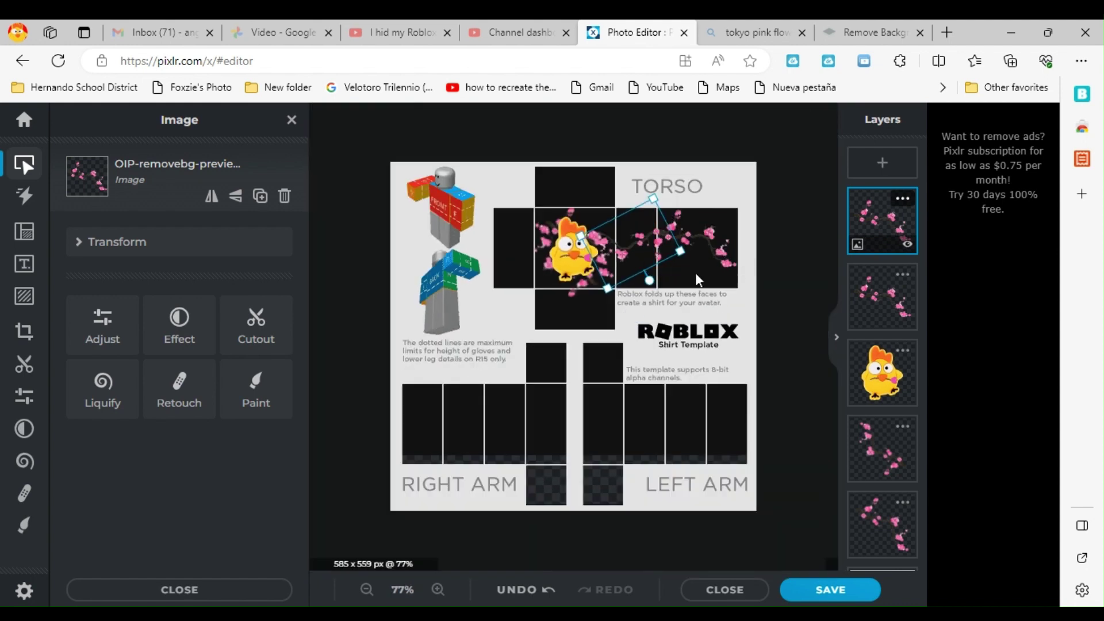
right_click(662, 246)
right_click(639, 238)
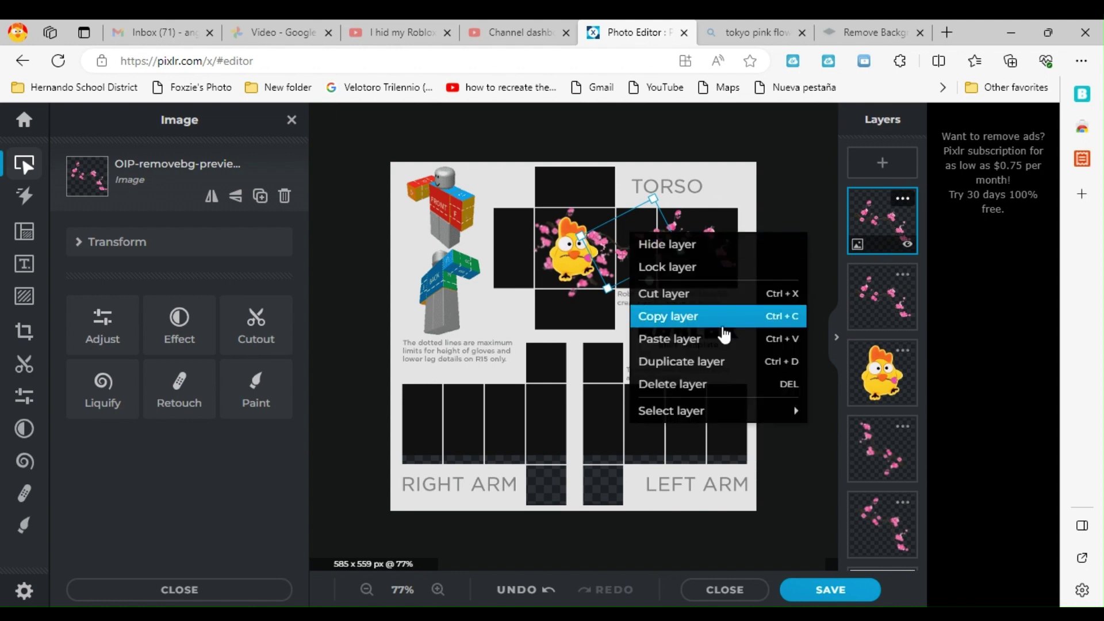
left_click(699, 362)
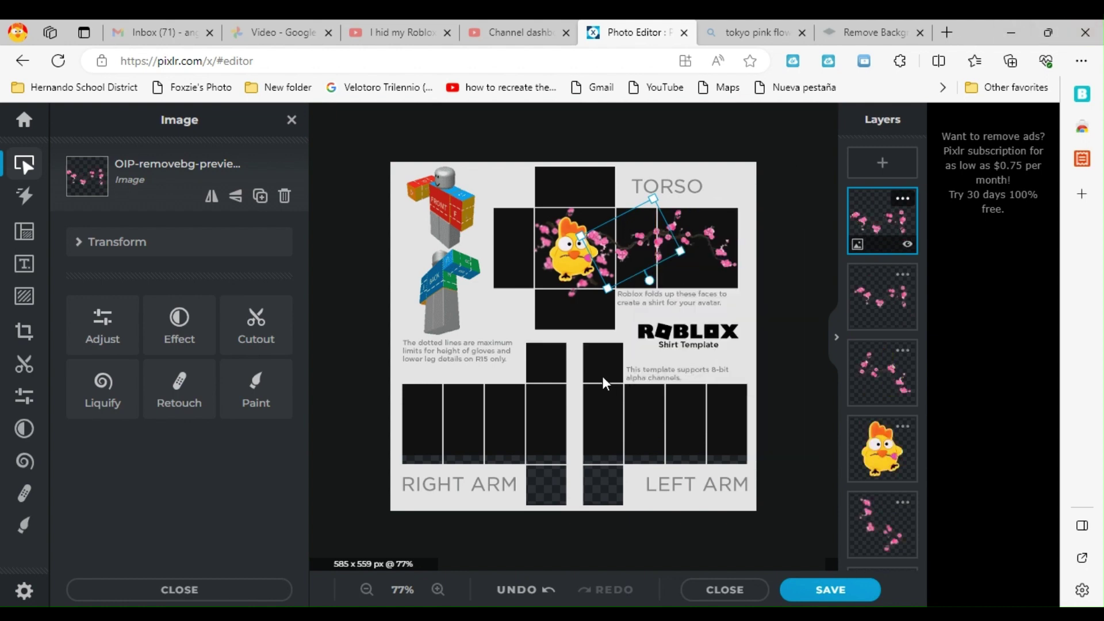
left_click_drag(631, 243, 526, 276)
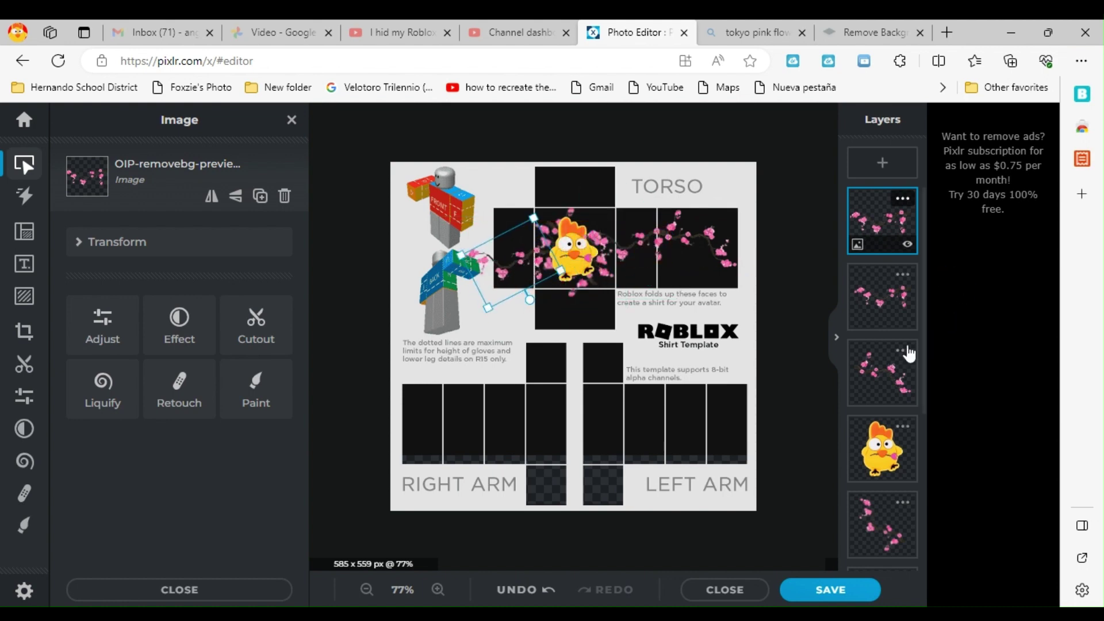
left_click_drag(908, 354, 902, 463)
Merge the two blossom branch layers surrounding the chick into one layer
scroll(903, 457, "down", 1)
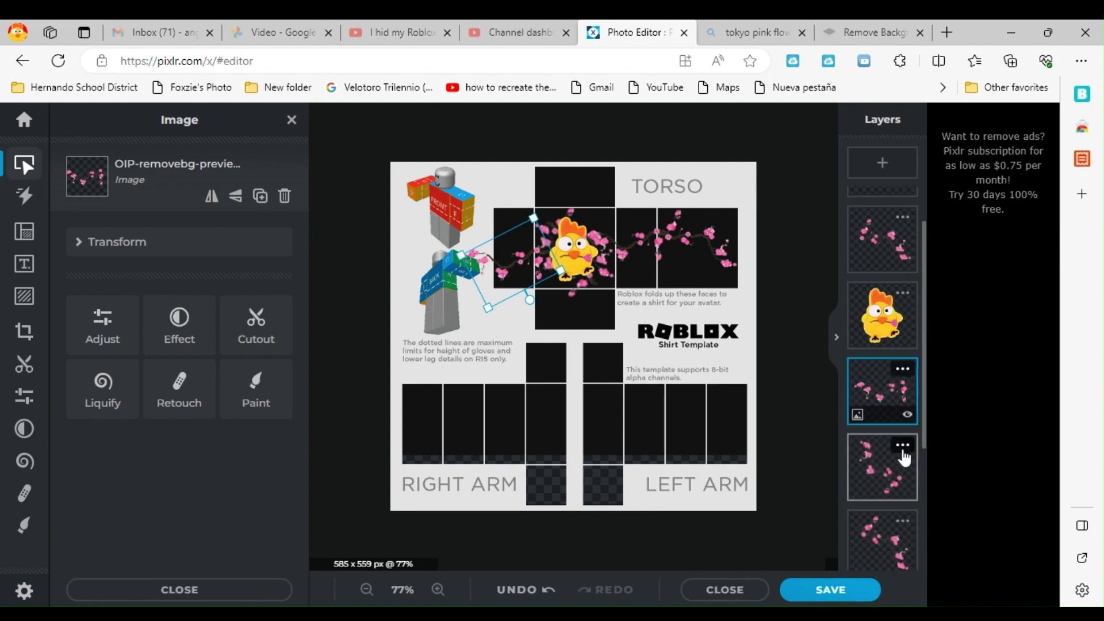
left_click(892, 519)
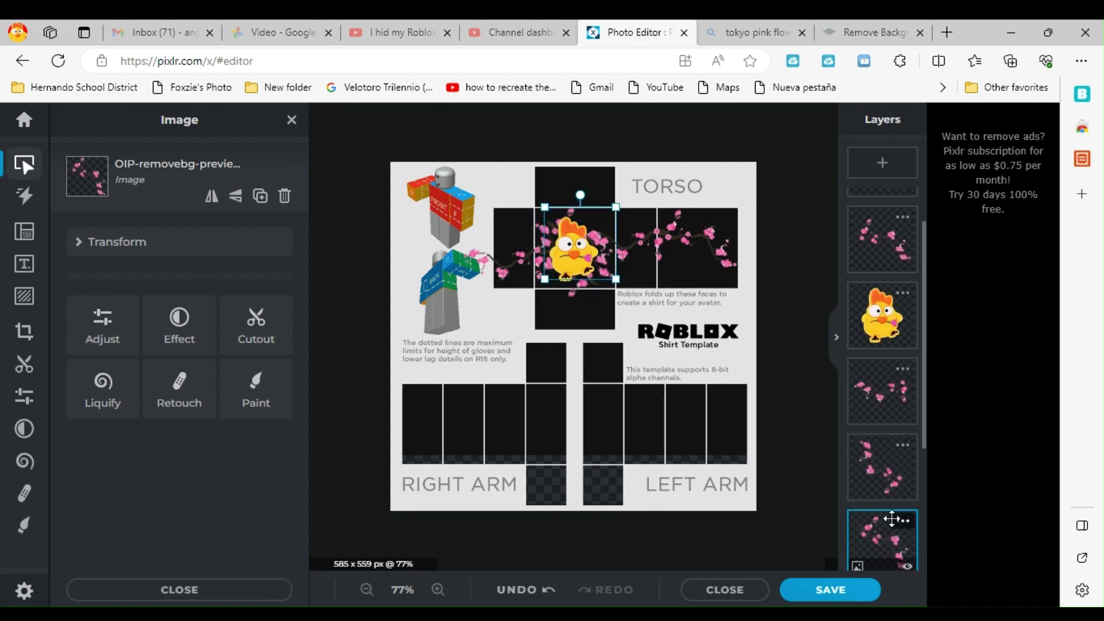
left_click(915, 458)
left_click(902, 446)
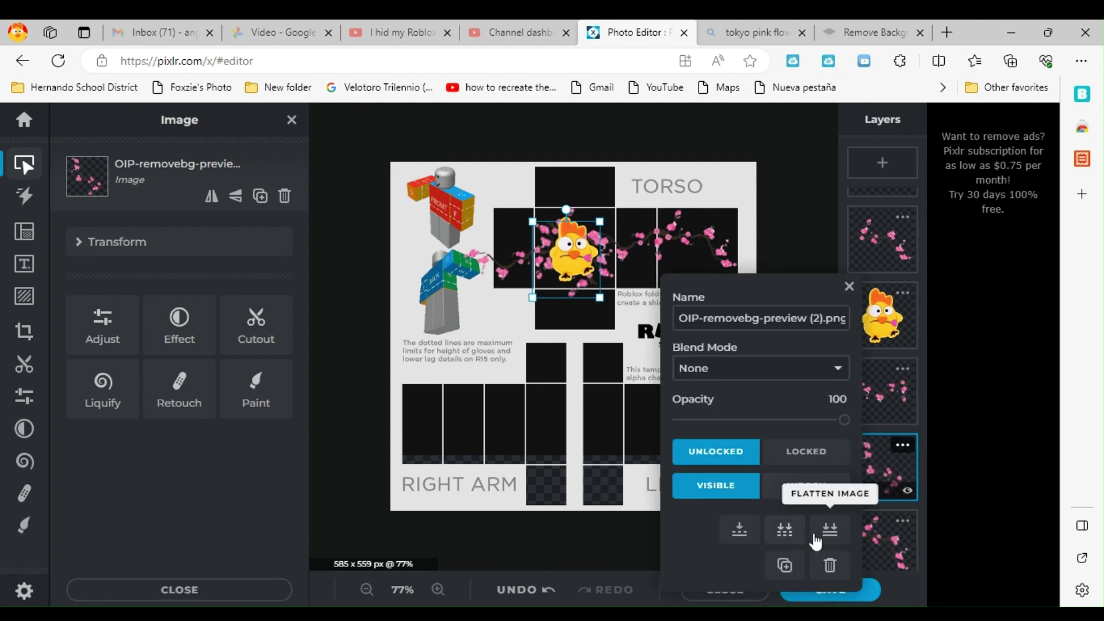
left_click(764, 542)
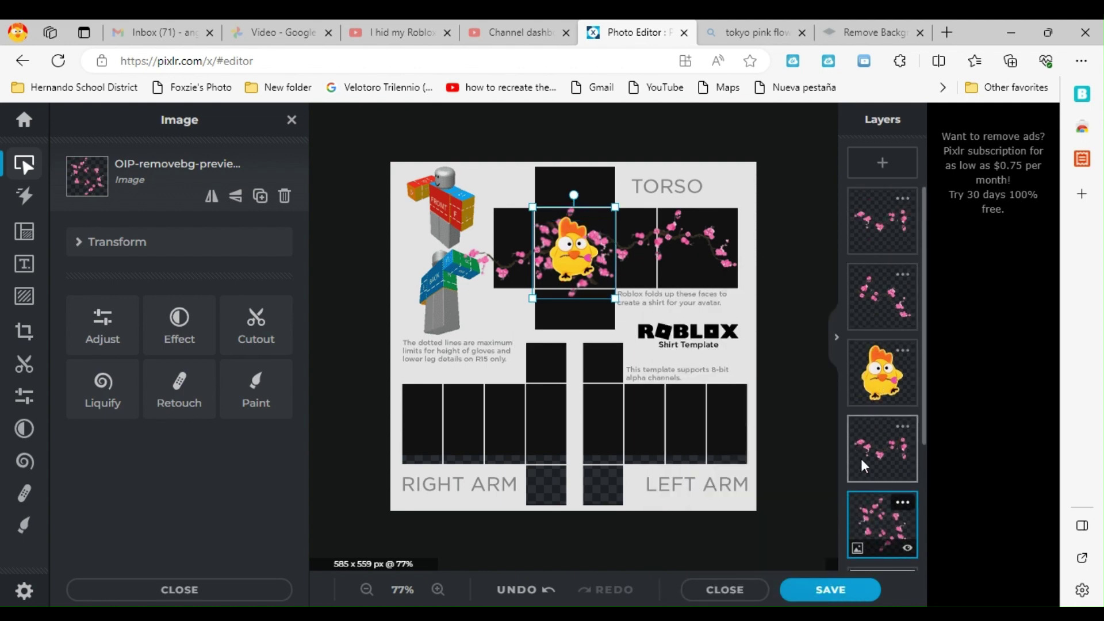
Rotate the branch beside the chick nearly upside down and fit it across the outer torso panel, joining the chick's blossoms
left_click(881, 448)
scroll(576, 287, "up", 1)
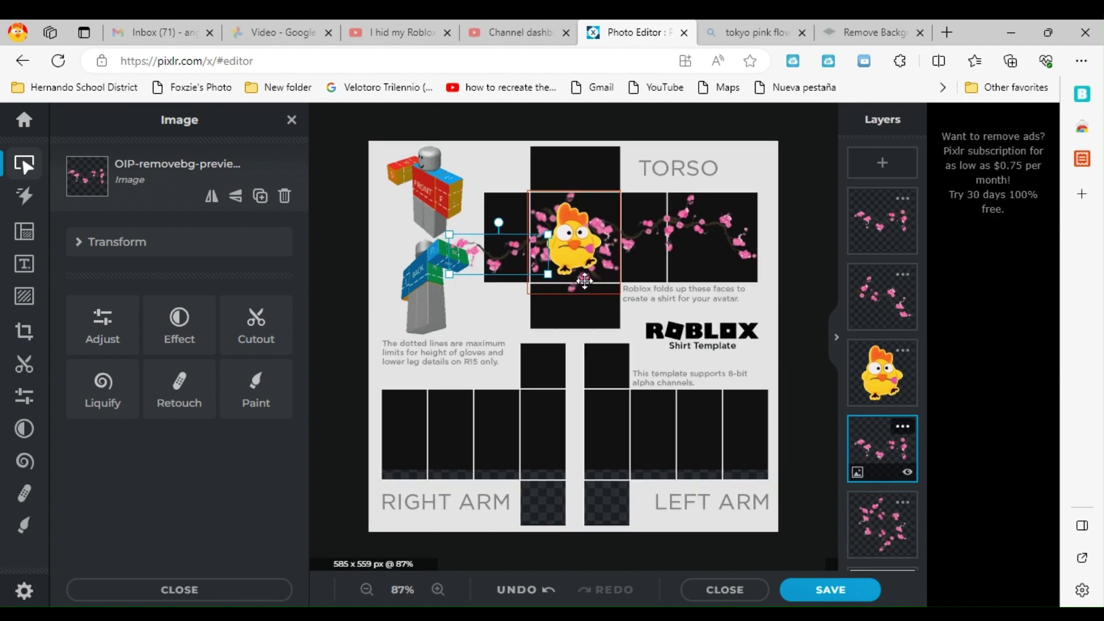
left_click_drag(501, 224, 502, 340)
left_click_drag(496, 270, 533, 231)
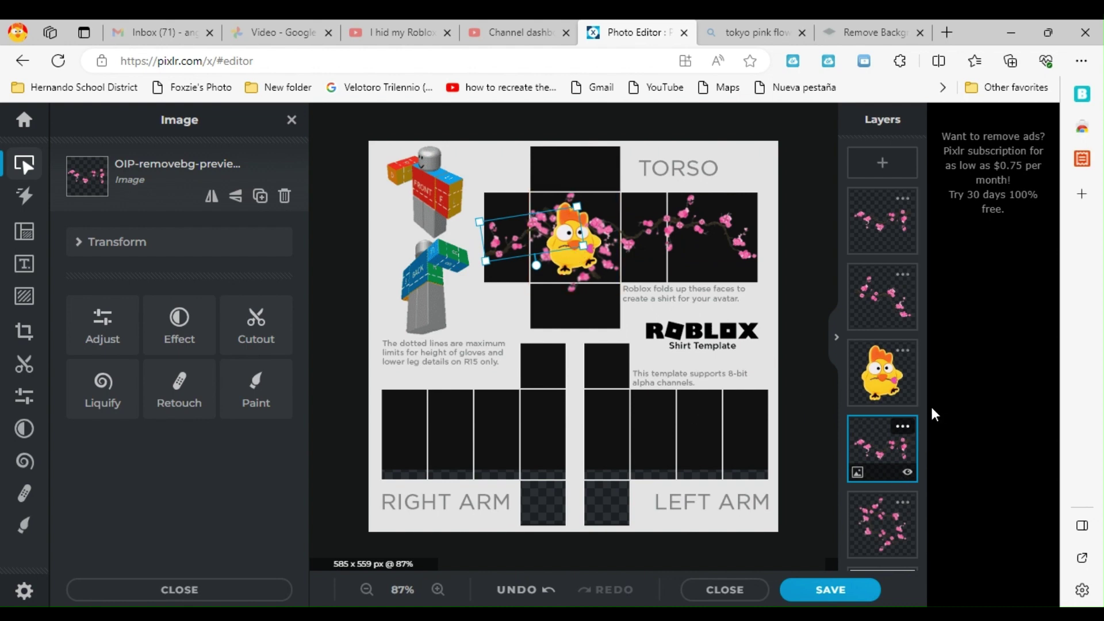
Merge the outer torso panel's branch layer down into the blossom layer surrounding the chick
left_click(911, 429)
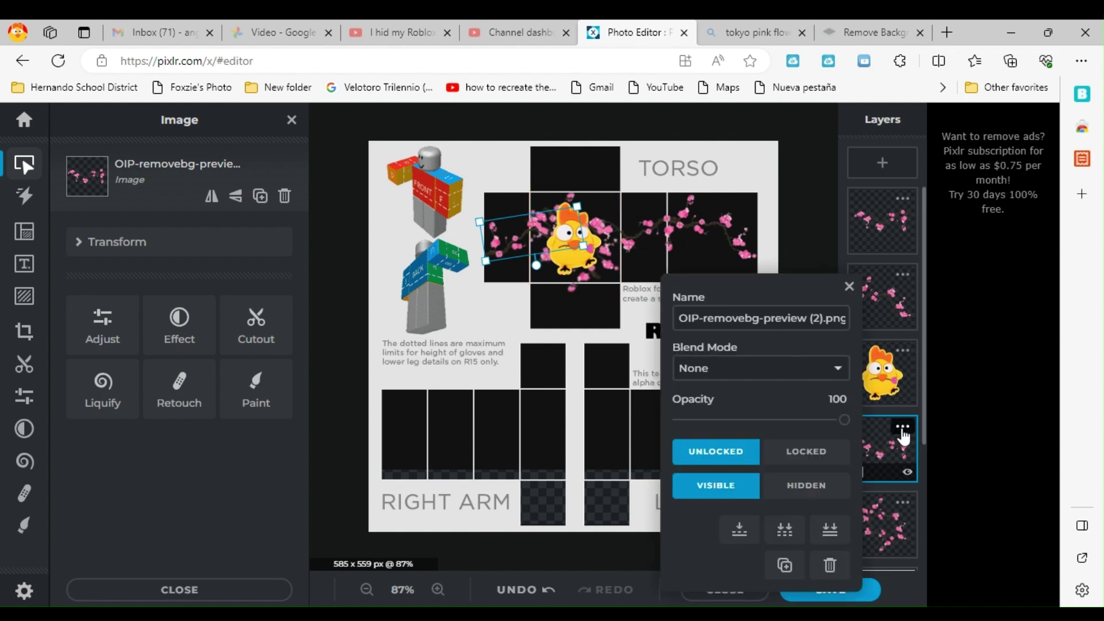
left_click(740, 531)
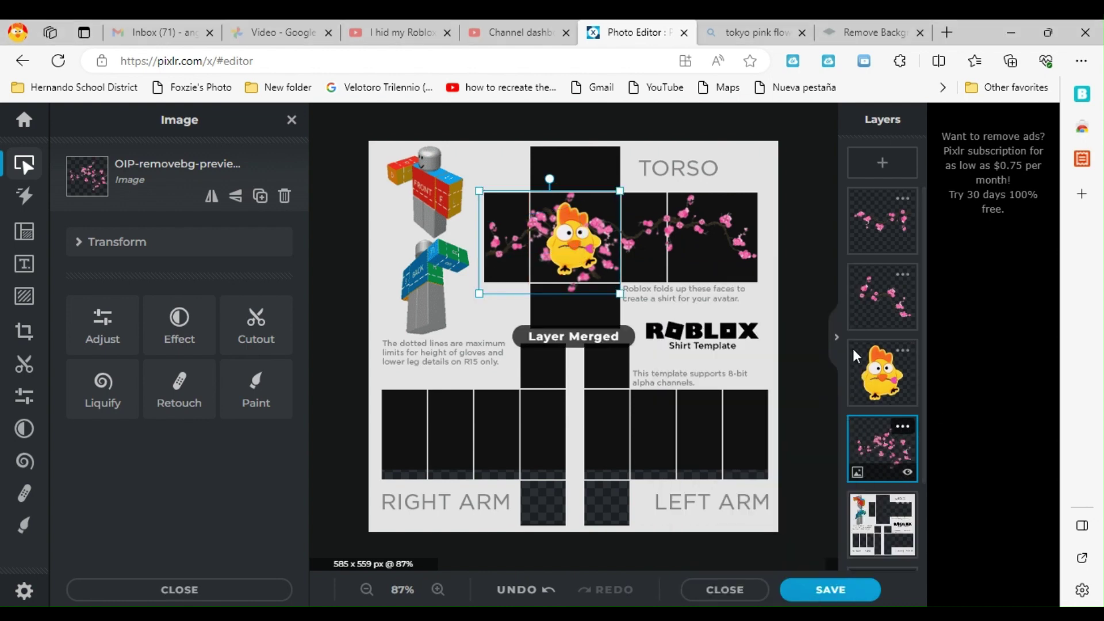
scroll(602, 248, "up", 3)
scroll(601, 247, "down", 4)
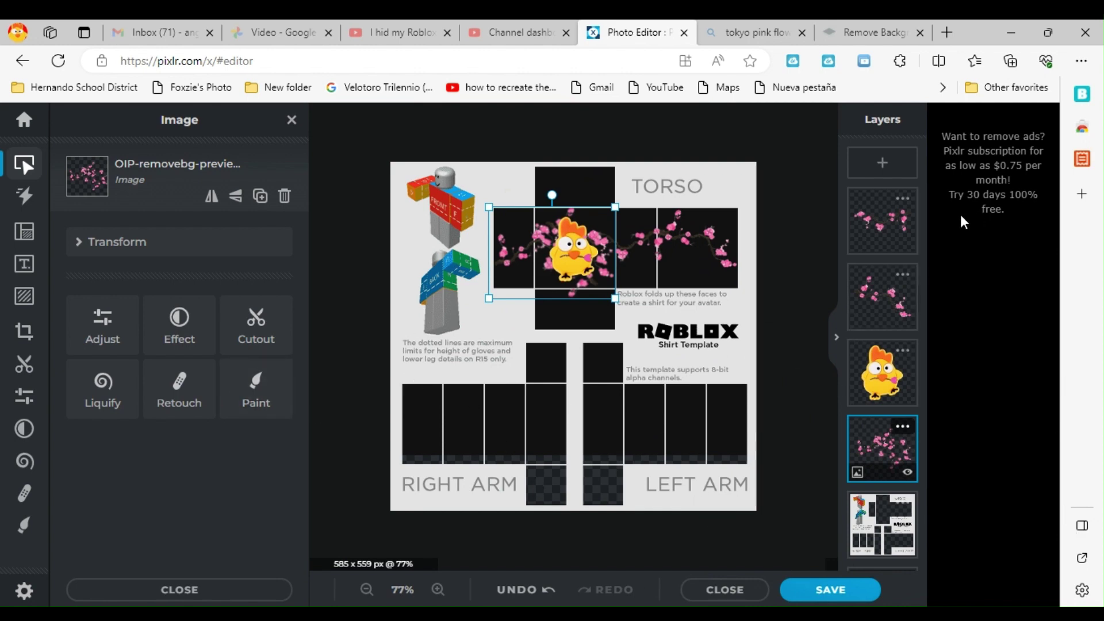
left_click(882, 221)
left_click(888, 225)
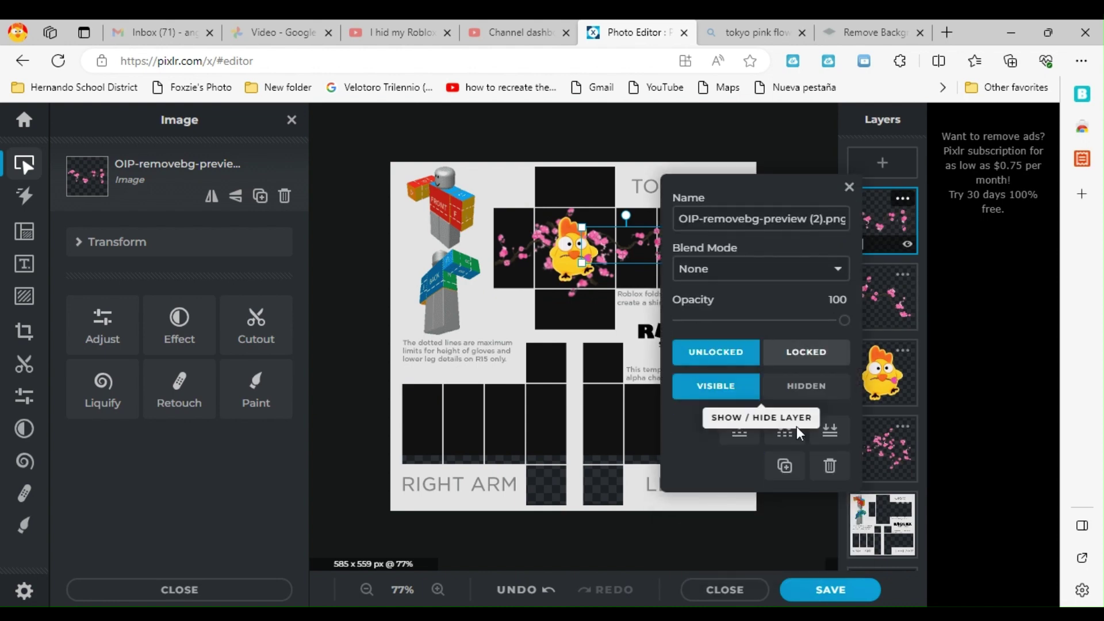
left_click(851, 189)
left_click(869, 214)
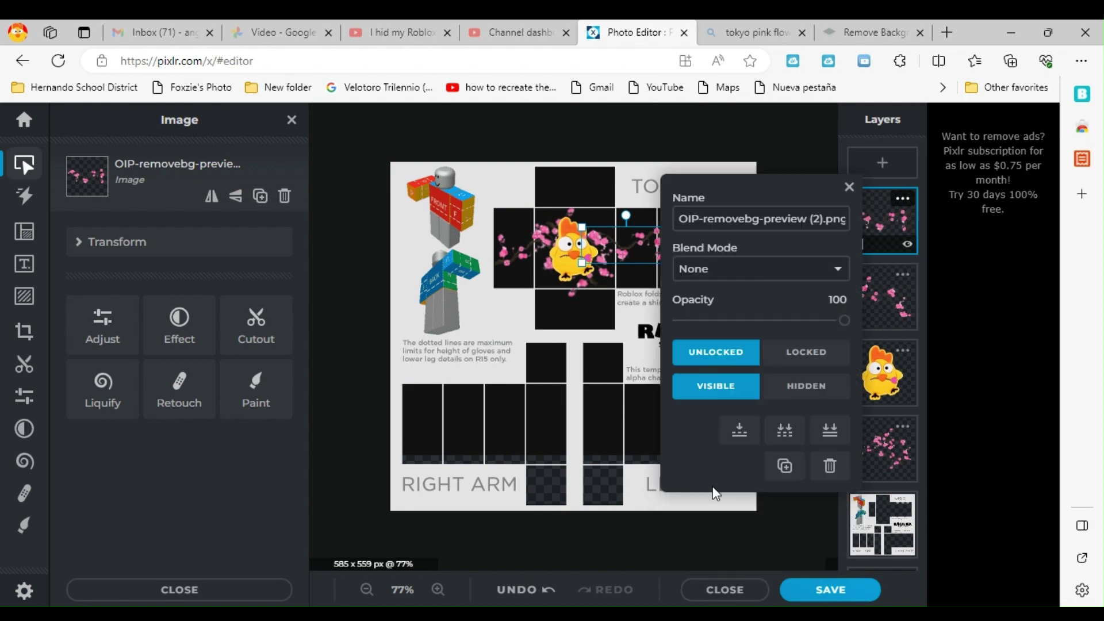
left_click(846, 187)
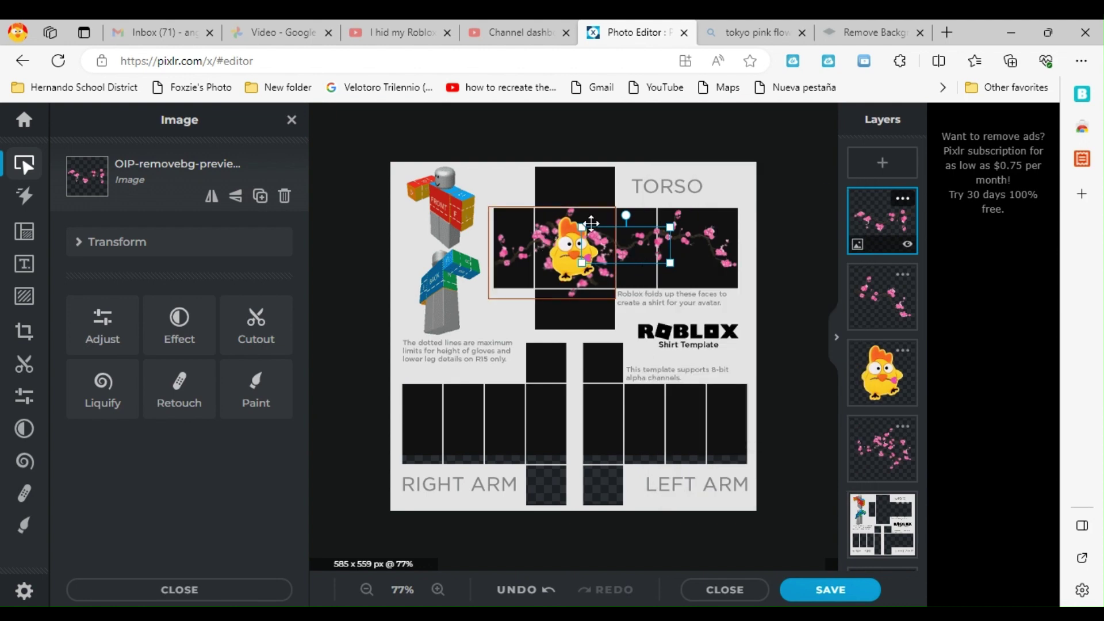
Duplicate the narrow torso panel's branch and move the copy onto the right arm panels
right_click(607, 239)
left_click(660, 360)
left_click_drag(604, 362, 481, 419)
Add two more branch copies on the right arm and arrange them so blossoms spread across its four panels
right_click(454, 427)
left_click(506, 342)
right_click(488, 428)
left_click(568, 347)
left_click(484, 411)
right_click(488, 422)
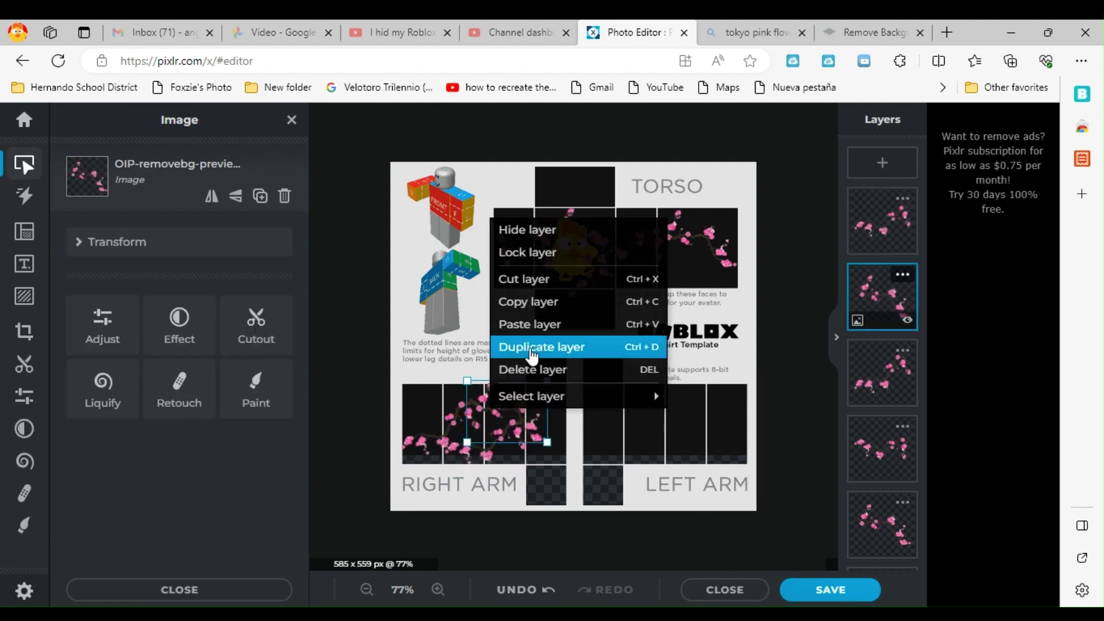
left_click(506, 348)
Merge the three right arm branch layers into a single layer
left_click(883, 374)
left_click(883, 296)
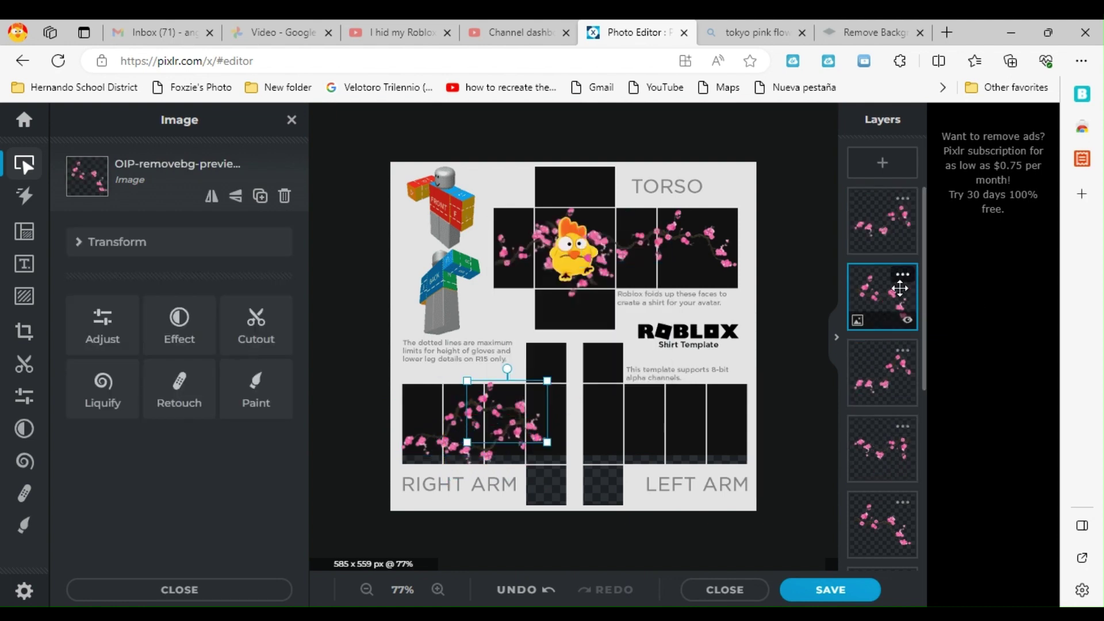
left_click(902, 274)
left_click(740, 507)
left_click(883, 222)
left_click(903, 198)
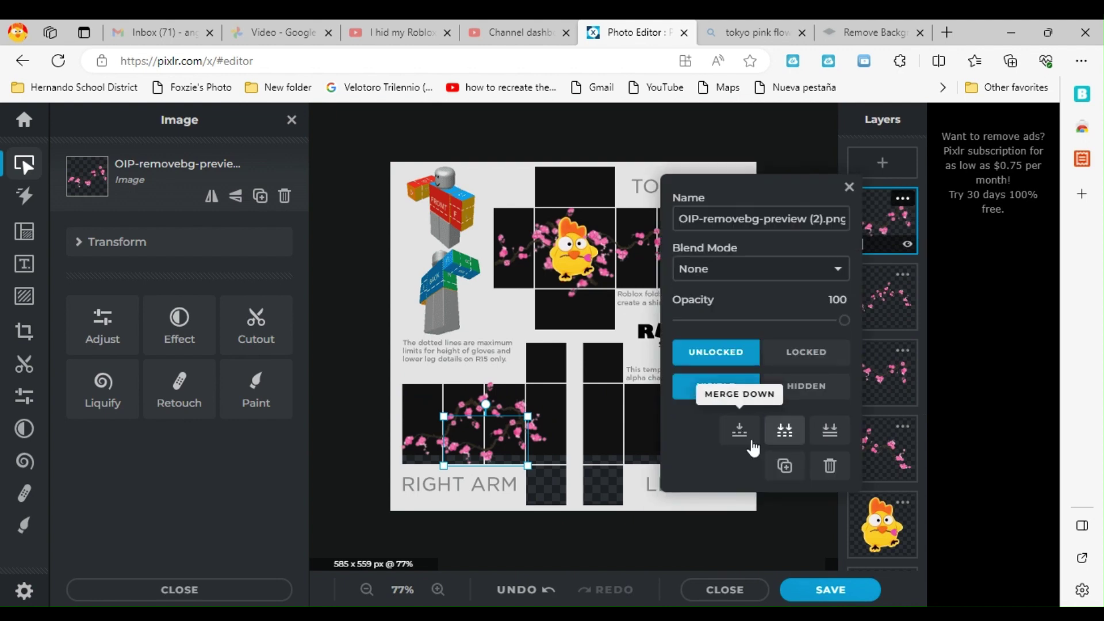
left_click(741, 430)
Try a rotated and horizontally flipped duplicate of the right arm's branches on the left arm, and delete the attempted copies
left_click(902, 198)
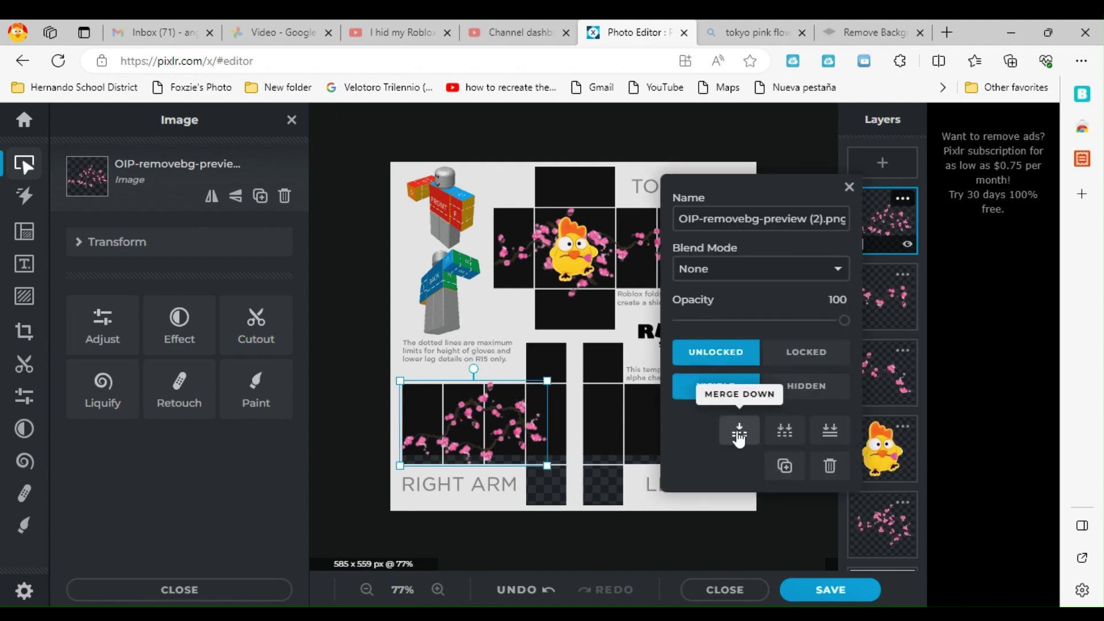
left_click(785, 465)
left_click_drag(644, 489, 622, 476)
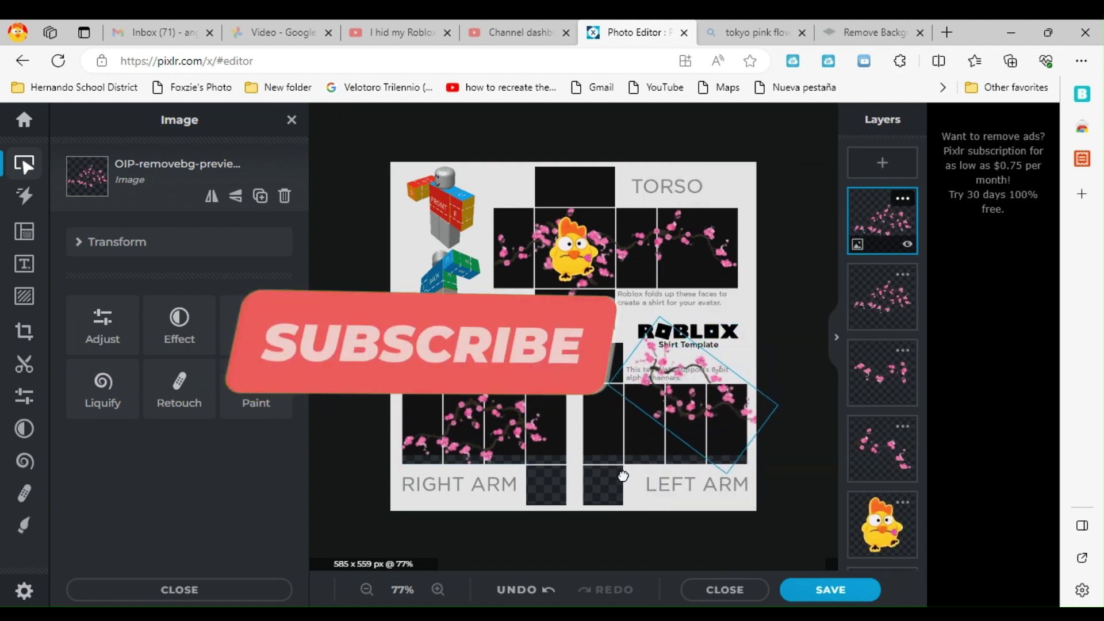
left_click_drag(716, 378, 696, 410)
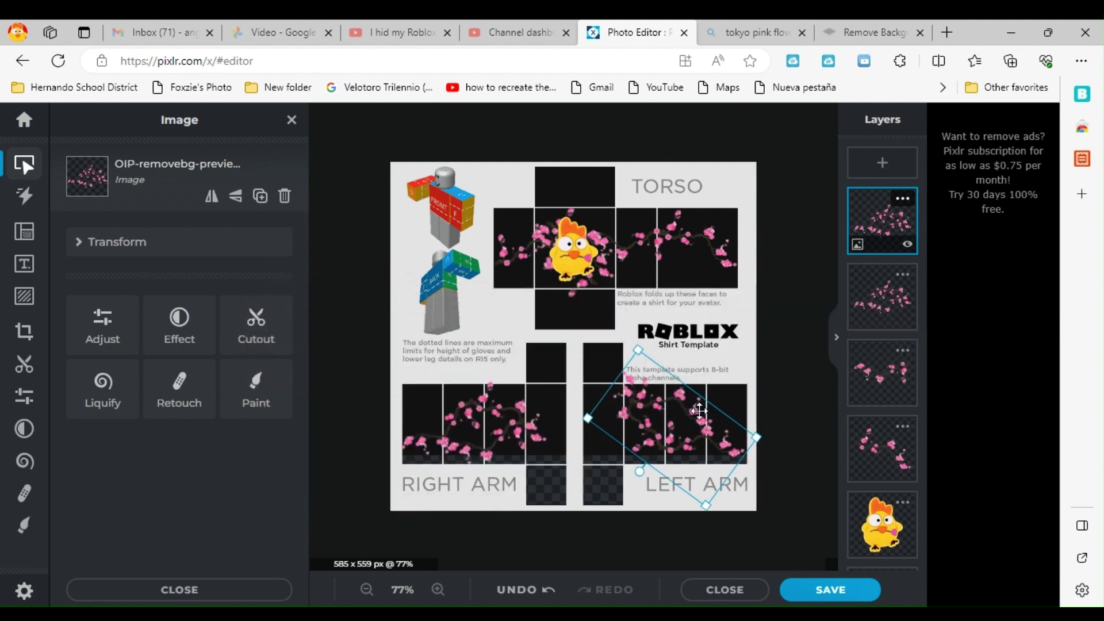
left_click(212, 195)
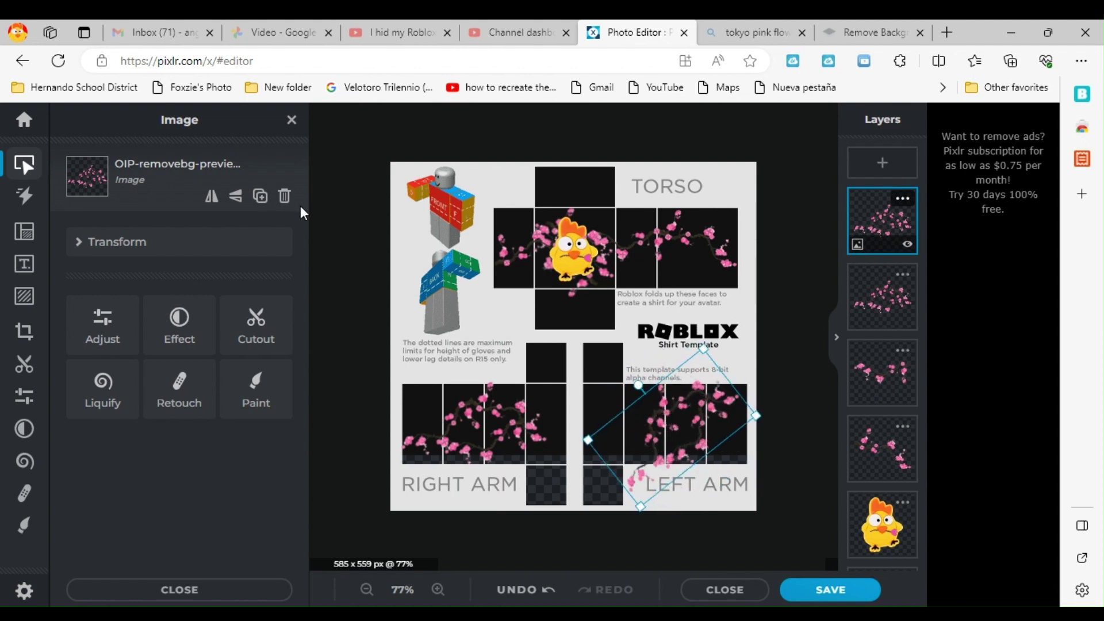
left_click_drag(638, 380, 654, 372)
right_click(647, 434)
left_click(713, 349)
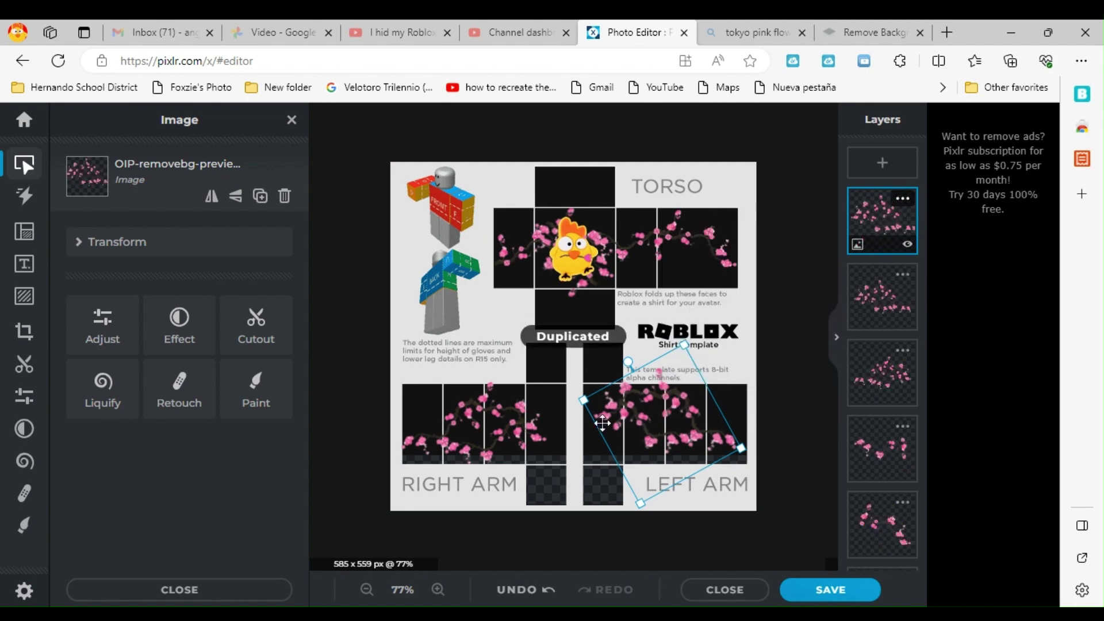
right_click(666, 443)
left_click(713, 395)
Duplicate the right arm's merged branches, mirror the copy horizontally and fit it across the left arm panels
right_click(452, 439)
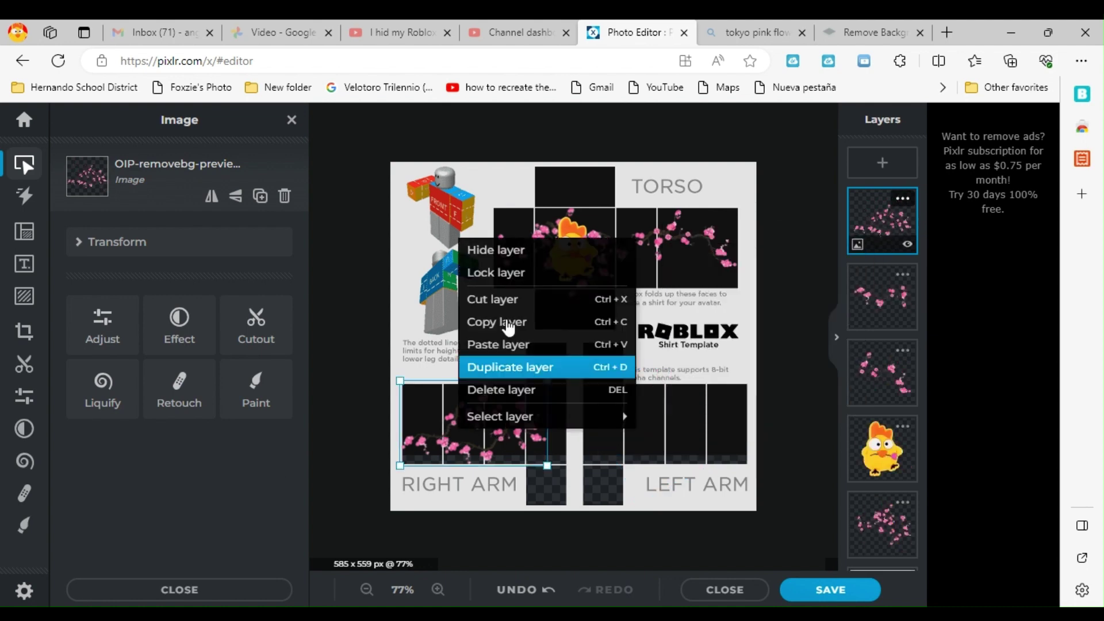
left_click(495, 365)
left_click(212, 196)
left_click(235, 196)
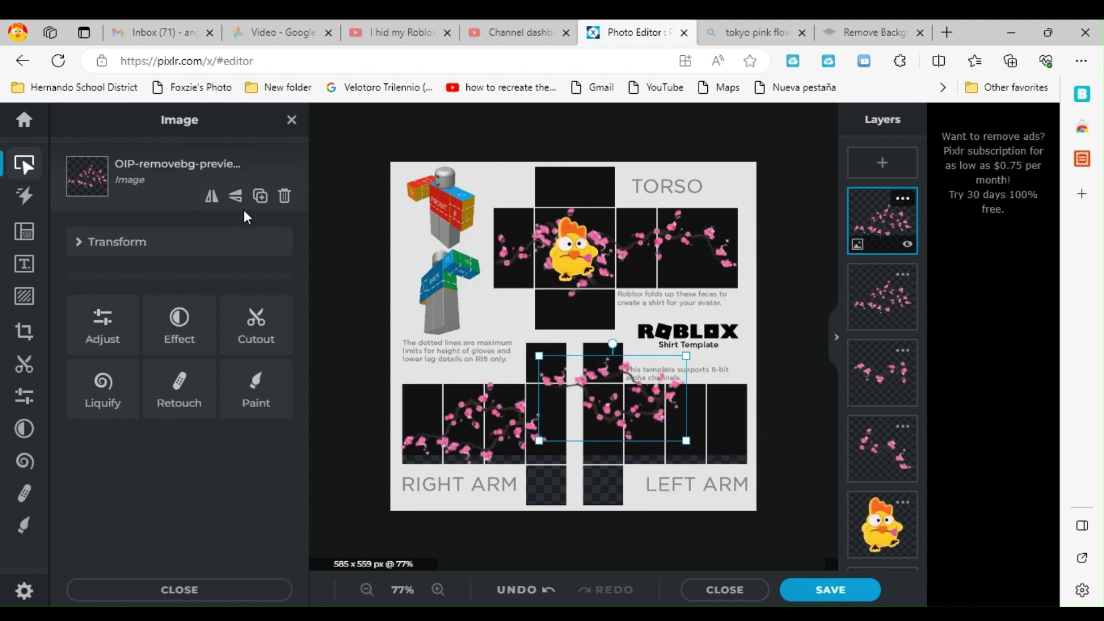
left_click(235, 196)
left_click(212, 196)
left_click_drag(586, 408, 642, 426)
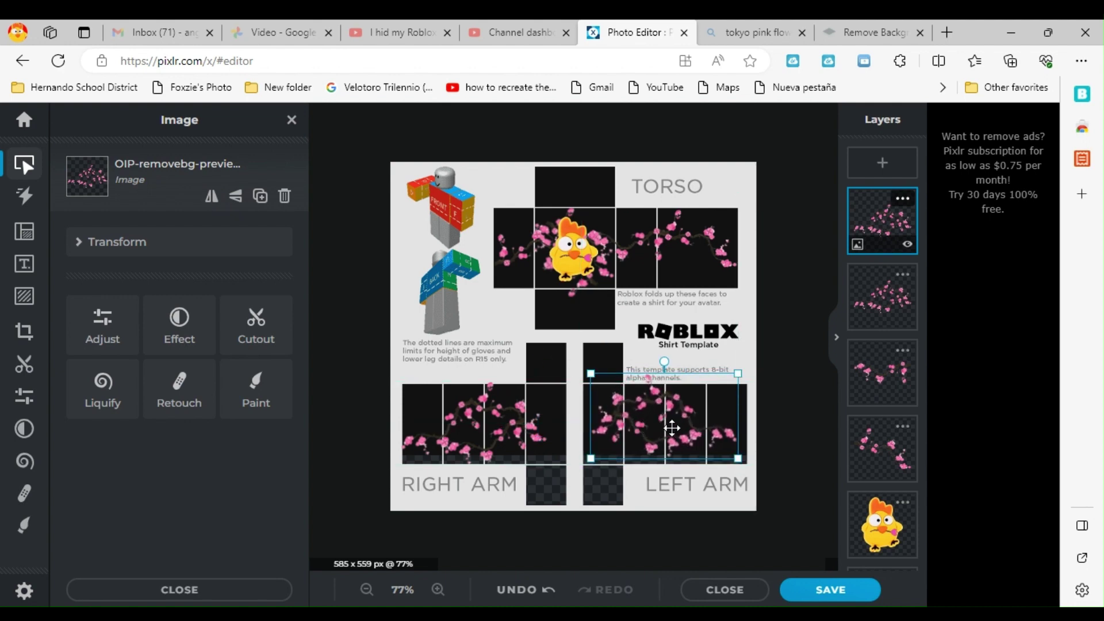
left_click_drag(672, 427, 664, 434)
Add a new default text layer over the torso panels
left_click(525, 431)
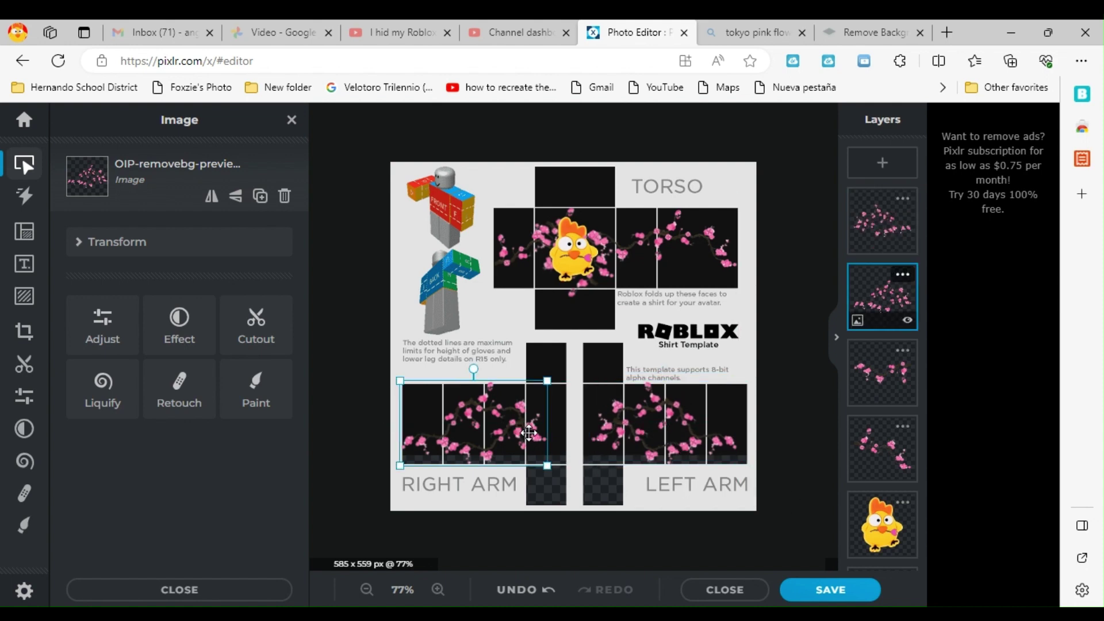
scroll(670, 387, "down", 2)
scroll(745, 340, "up", 4)
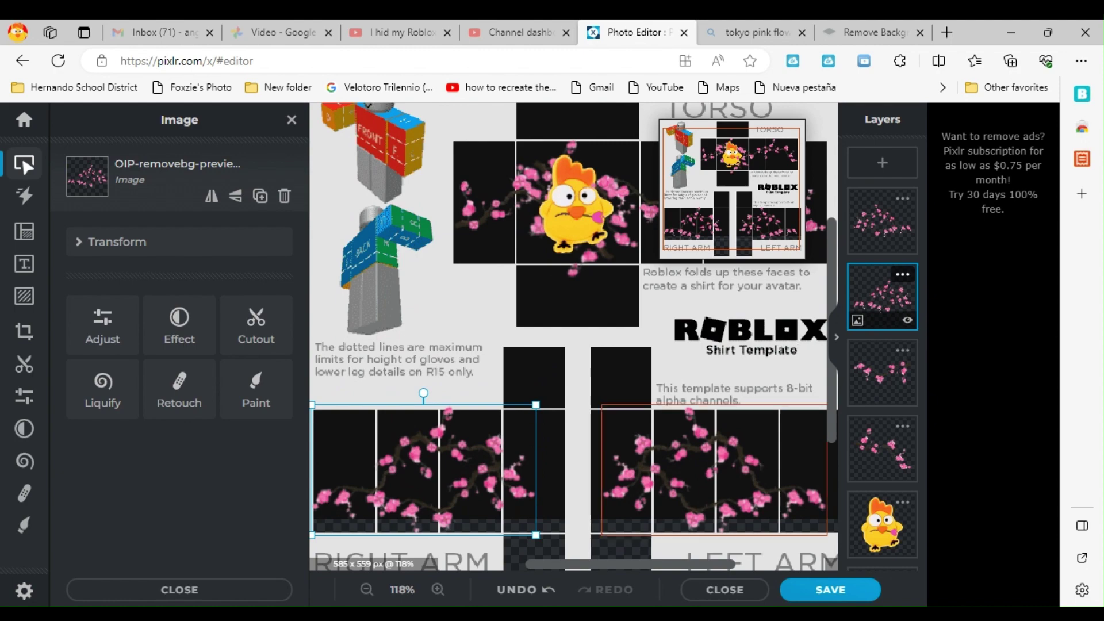
left_click_drag(723, 204, 773, 191)
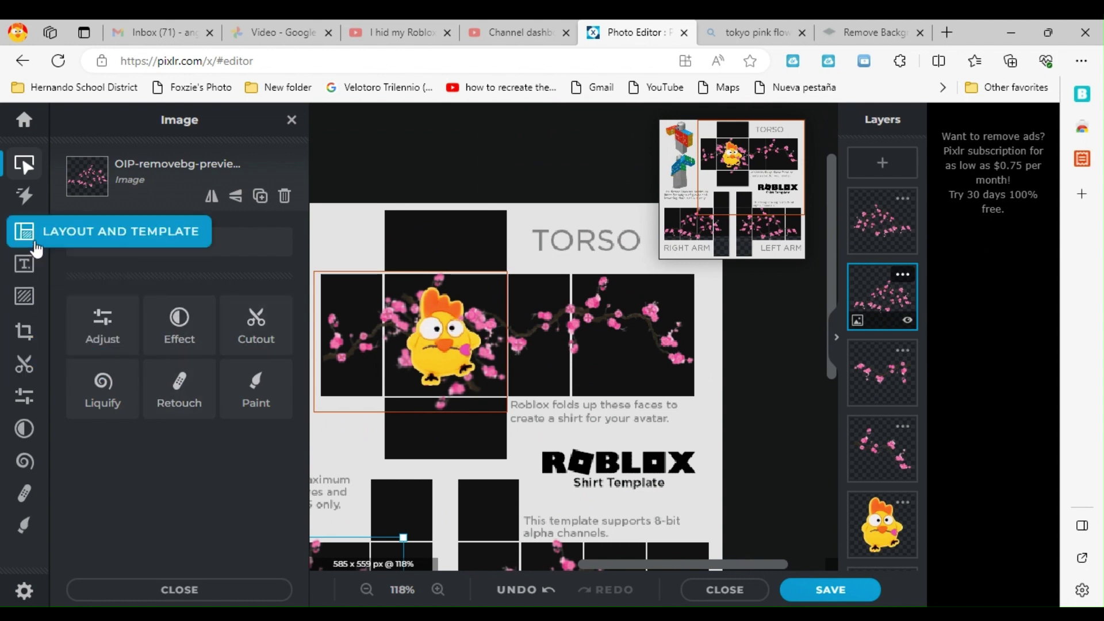
left_click(24, 264)
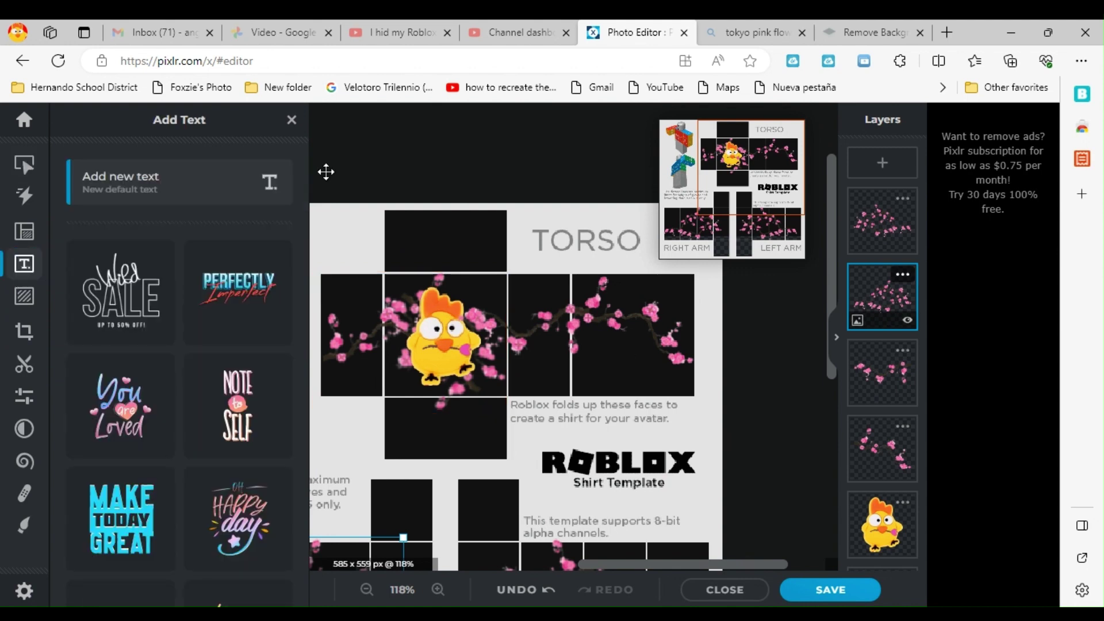
left_click(189, 187)
Browse the available fonts and preview several on the placeholder text
left_click(130, 424)
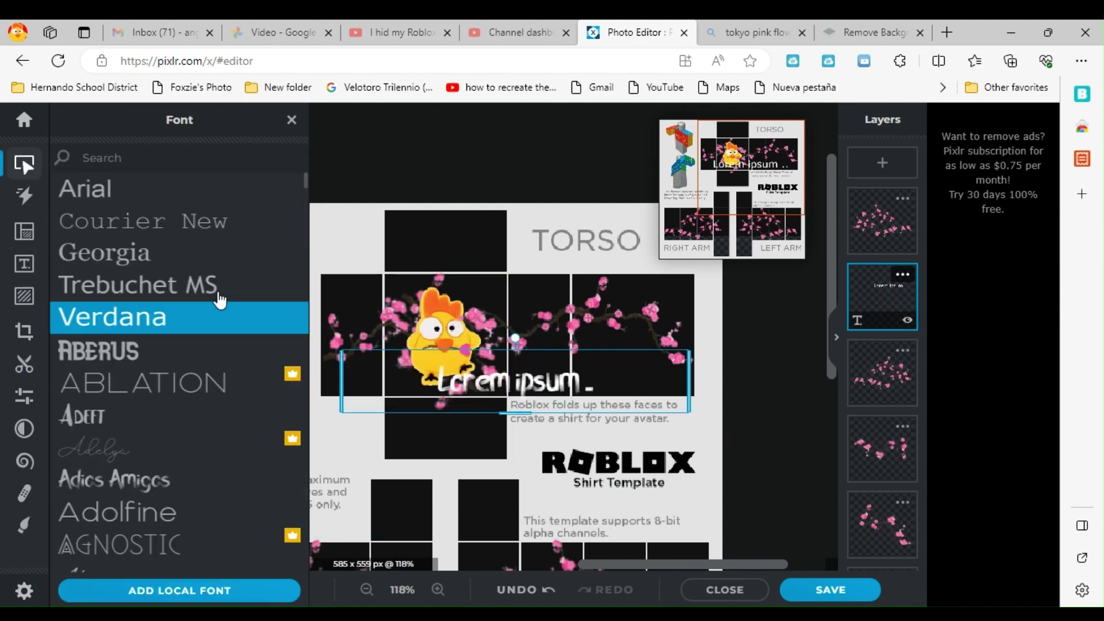
scroll(217, 296, "down", 8)
scroll(222, 490, "down", 6)
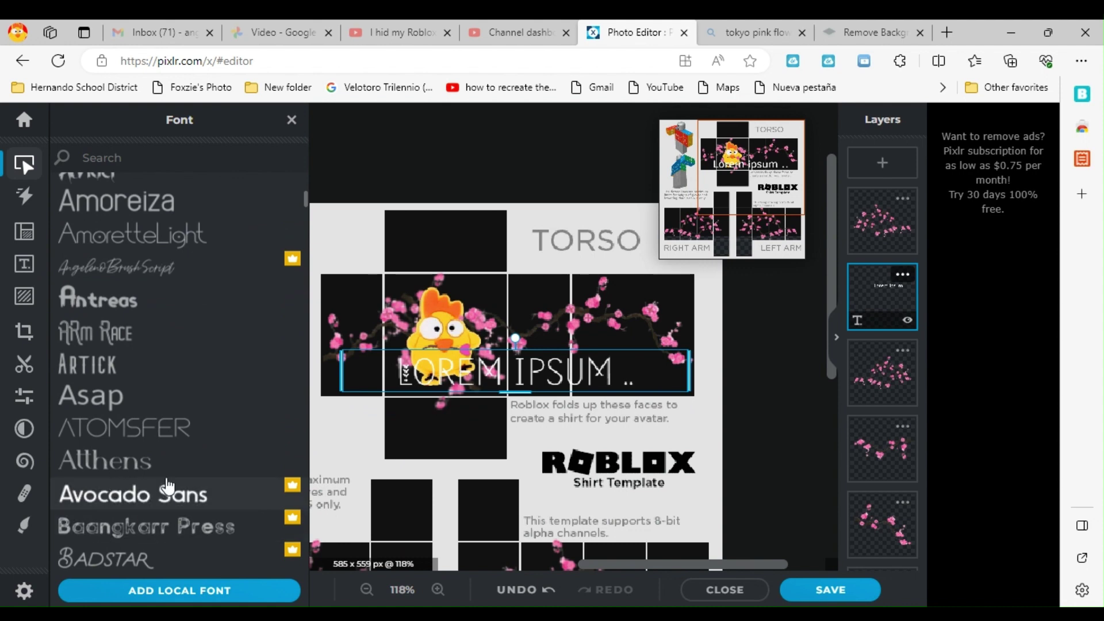
scroll(200, 451, "down", 3)
left_click(177, 423)
scroll(189, 396, "down", 5)
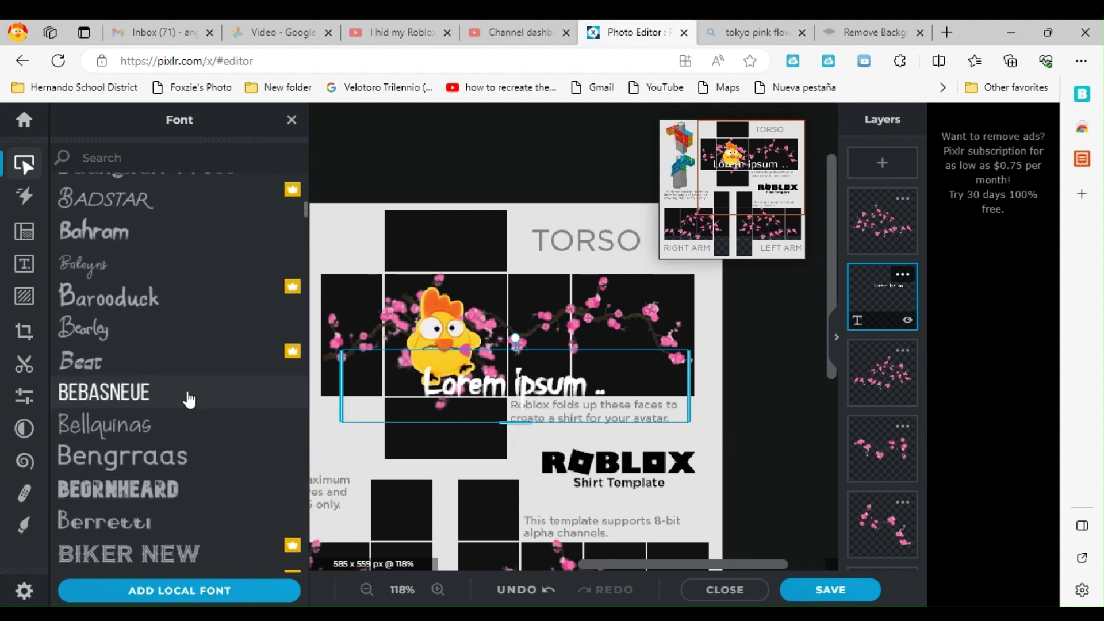
scroll(148, 376, "down", 5)
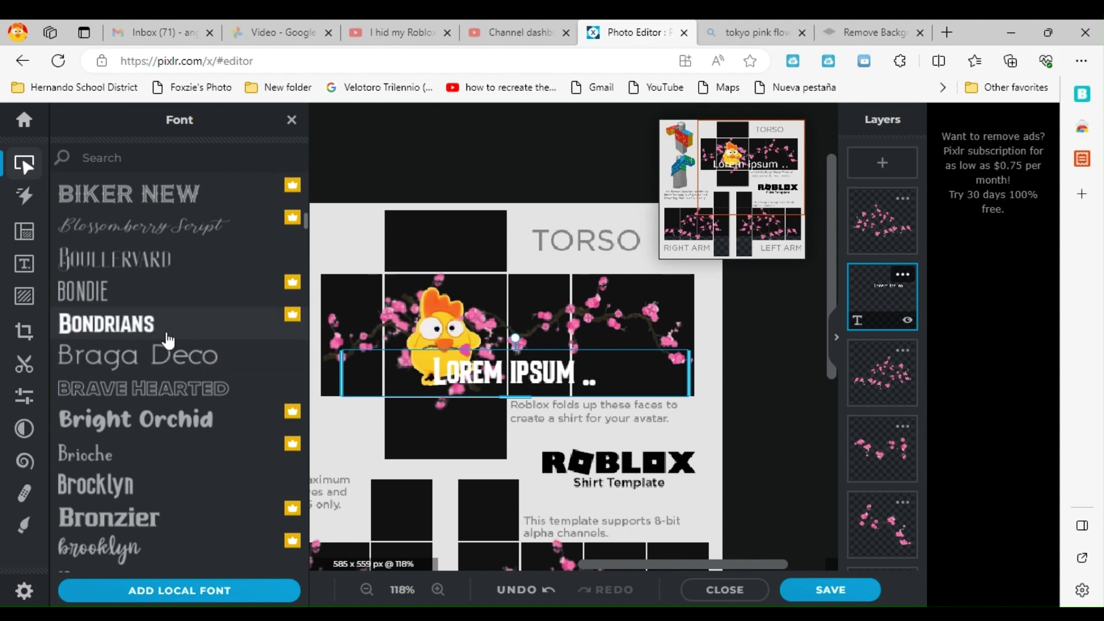
scroll(170, 331, "up", 10)
left_click(292, 121)
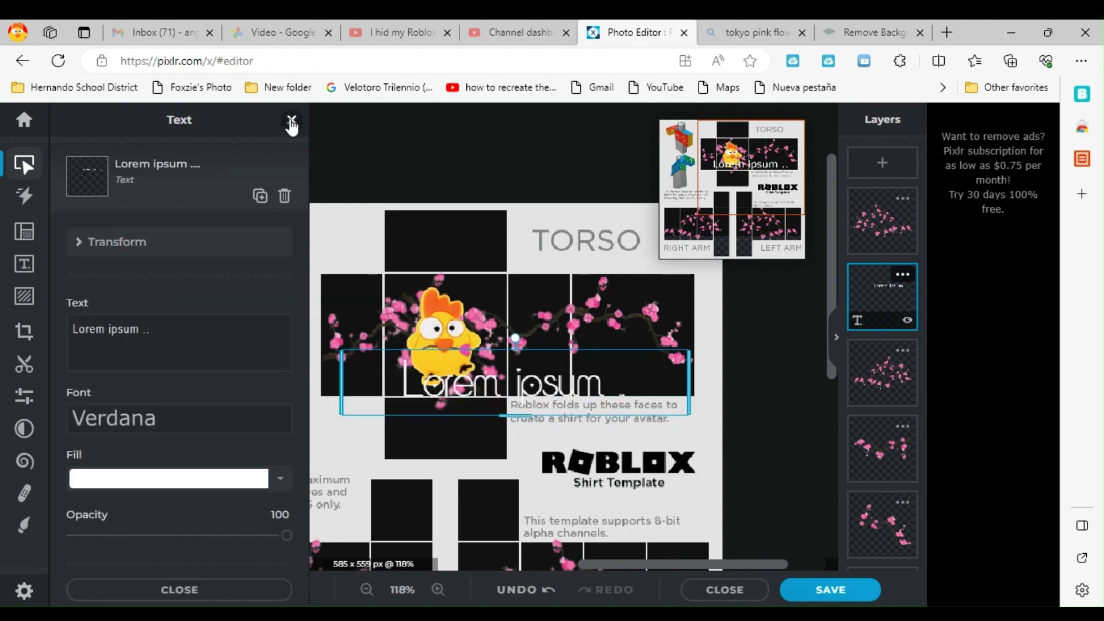
Replace the placeholder text with "Tokyo"
key("BackSpace")
key("BackSpace")
key("BackSpace")
key("BackSpace")
key("BackSpace")
key("BackSpace")
key("BackSpace")
key("BackSpace")
key("BackSpace")
key("BackSpace")
key("BackSpace")
key("BackSpace")
key("BackSpace")
key("BackSpace")
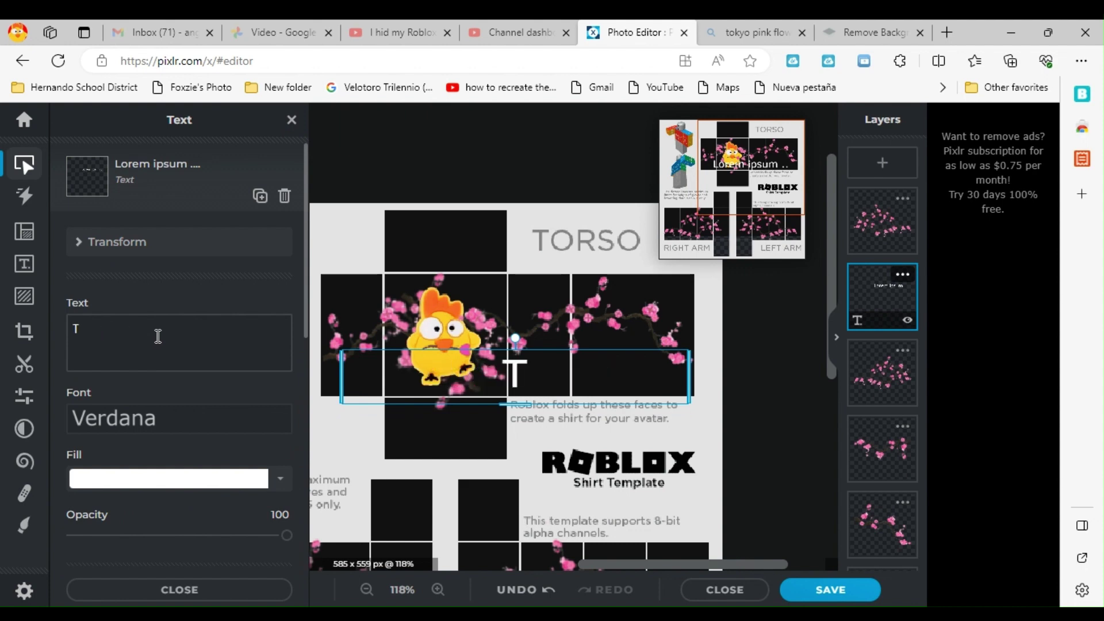
type("Tok")
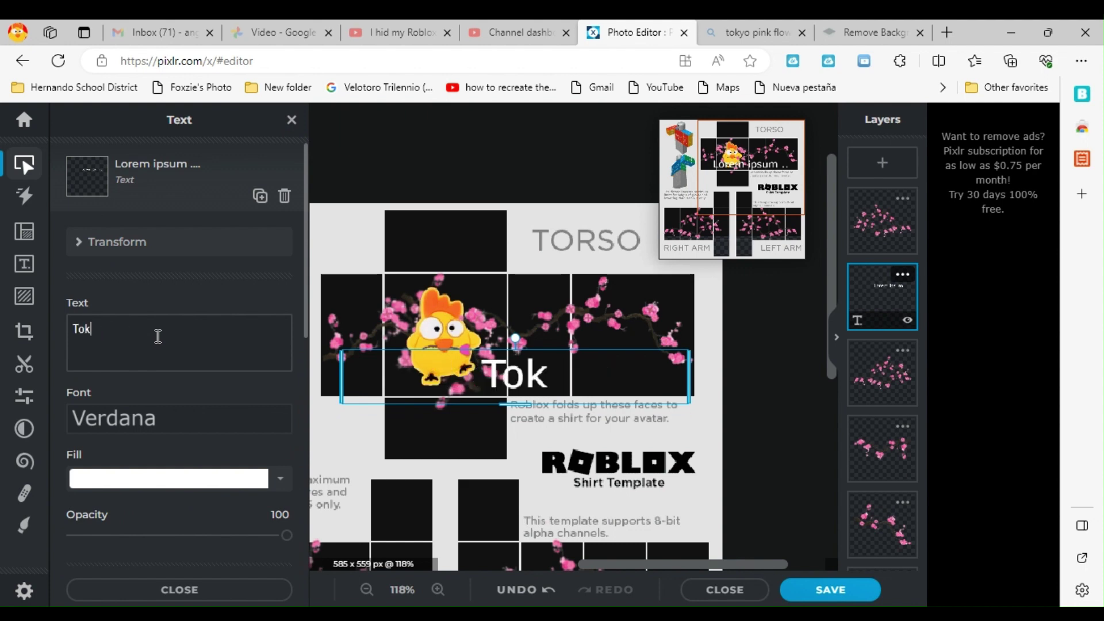
type("yo")
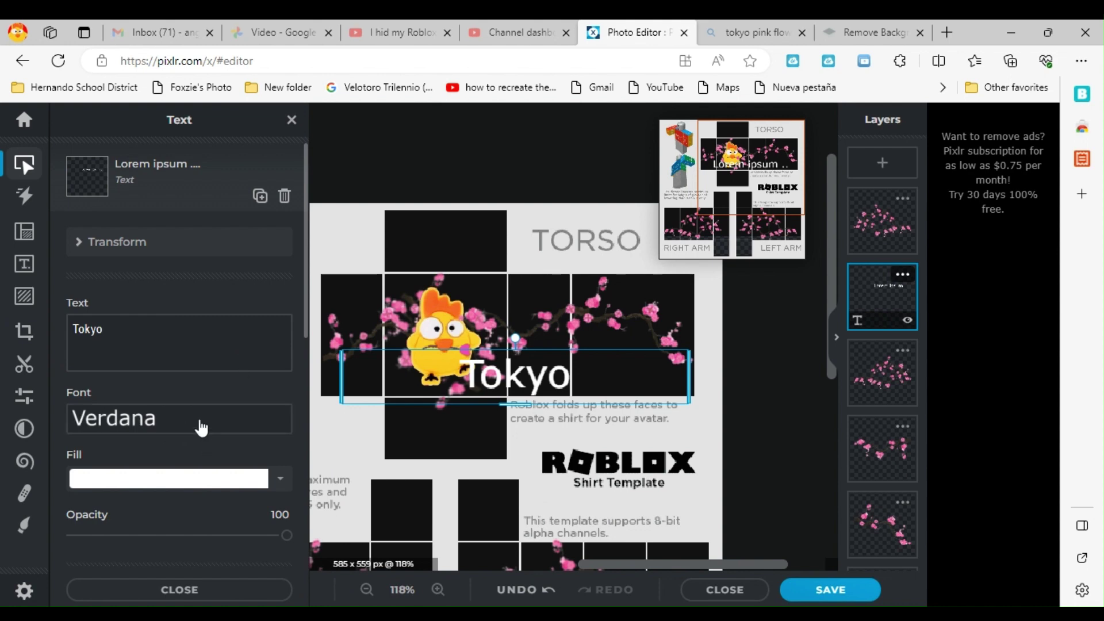
Set the font of the "Tokyo" text to Brocklyn
left_click(213, 430)
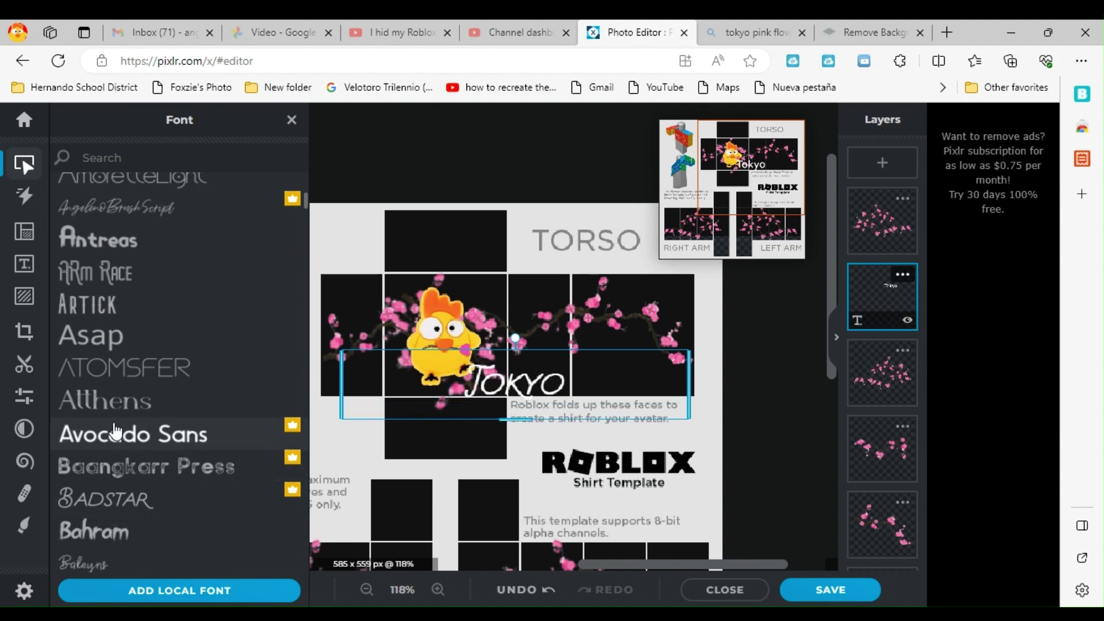
scroll(115, 431, "down", 3)
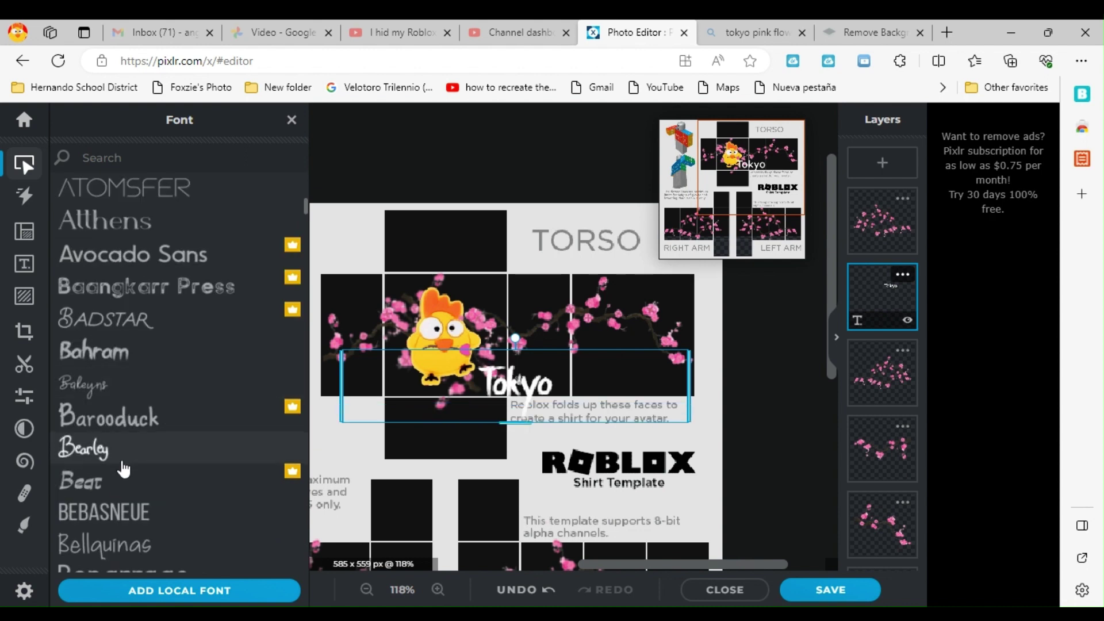
scroll(115, 460, "down", 3)
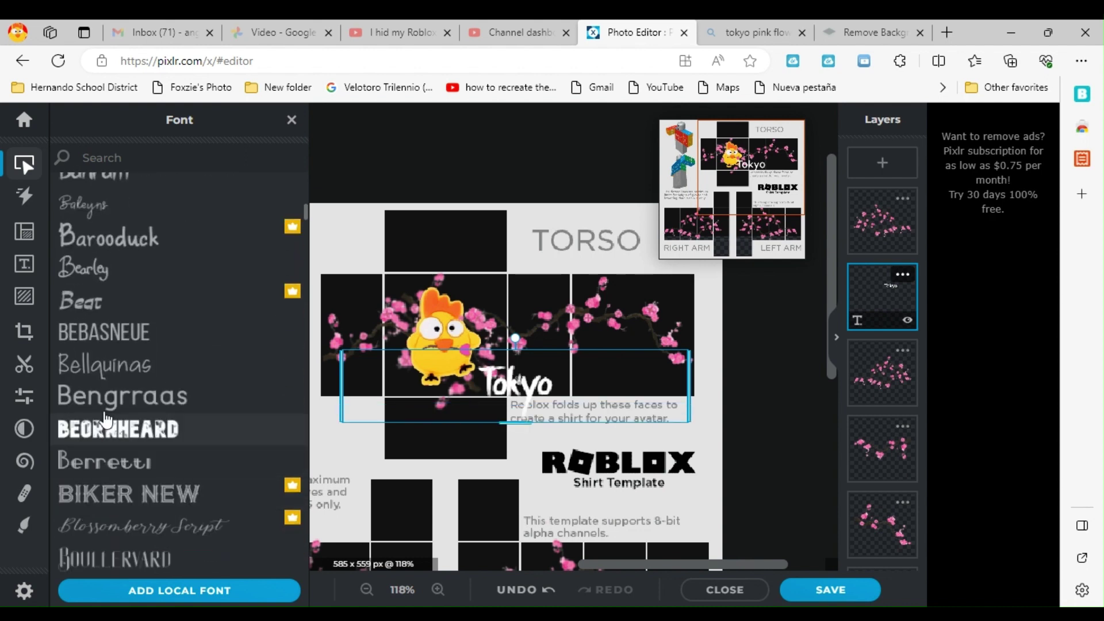
scroll(106, 417, "down", 3)
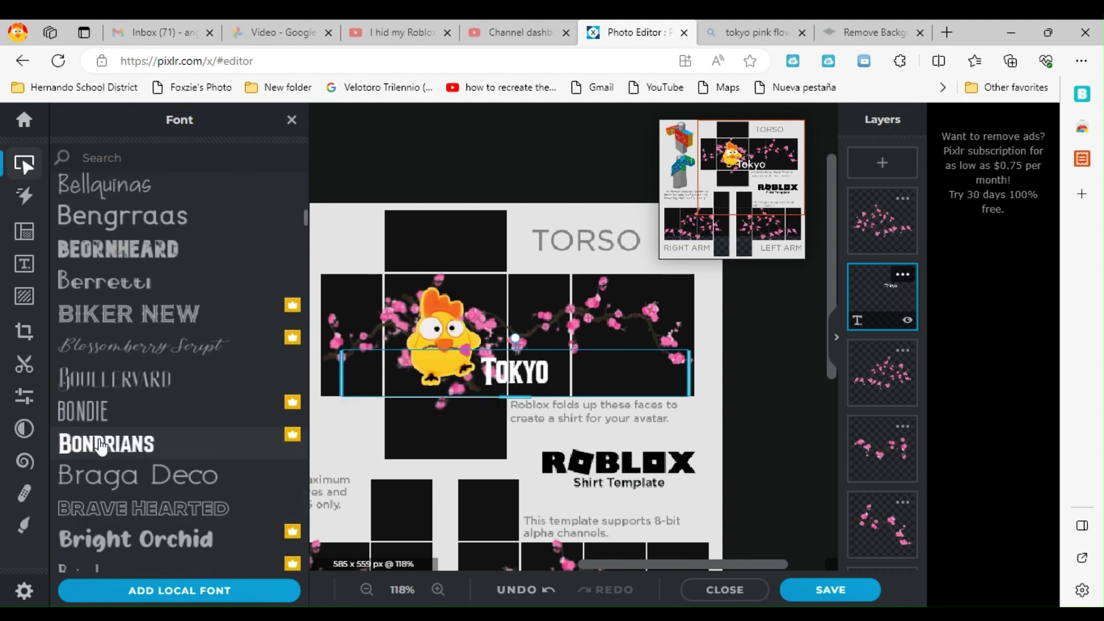
scroll(115, 506, "down", 2)
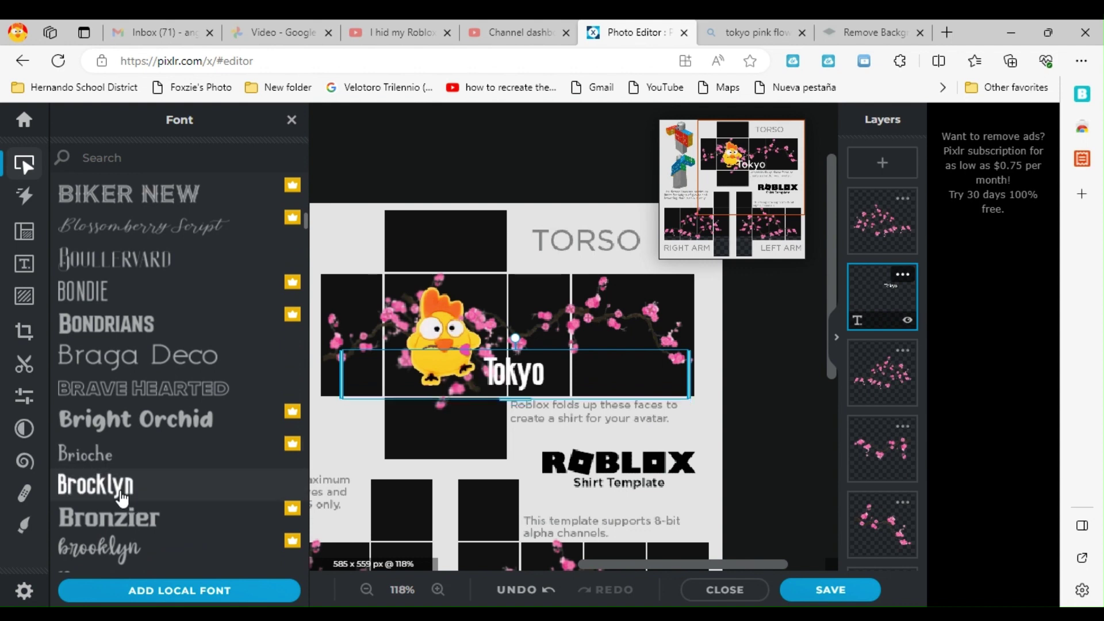
left_click(122, 498)
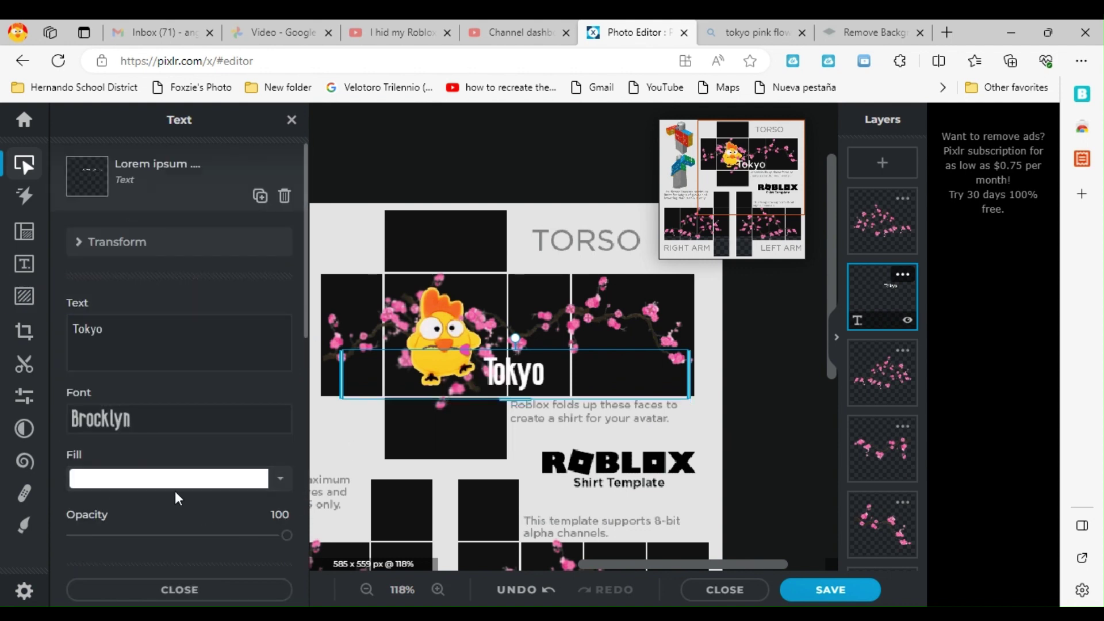
Move the white "Tokyo" text onto the middle of the torso's back panel
left_click(249, 481)
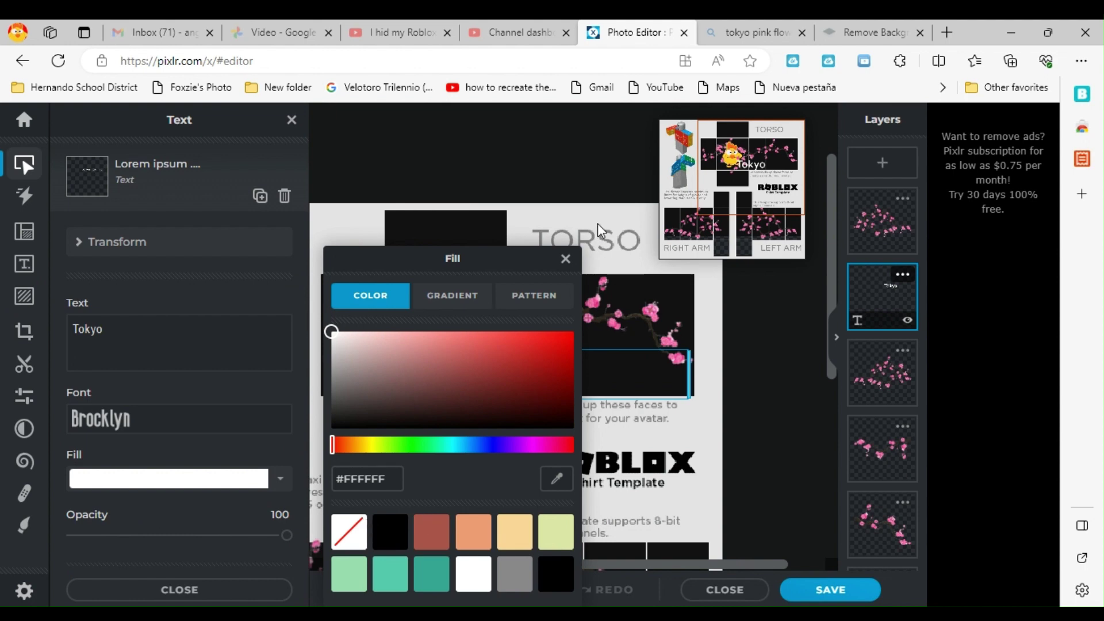
left_click(566, 260)
left_click_drag(512, 379, 632, 340)
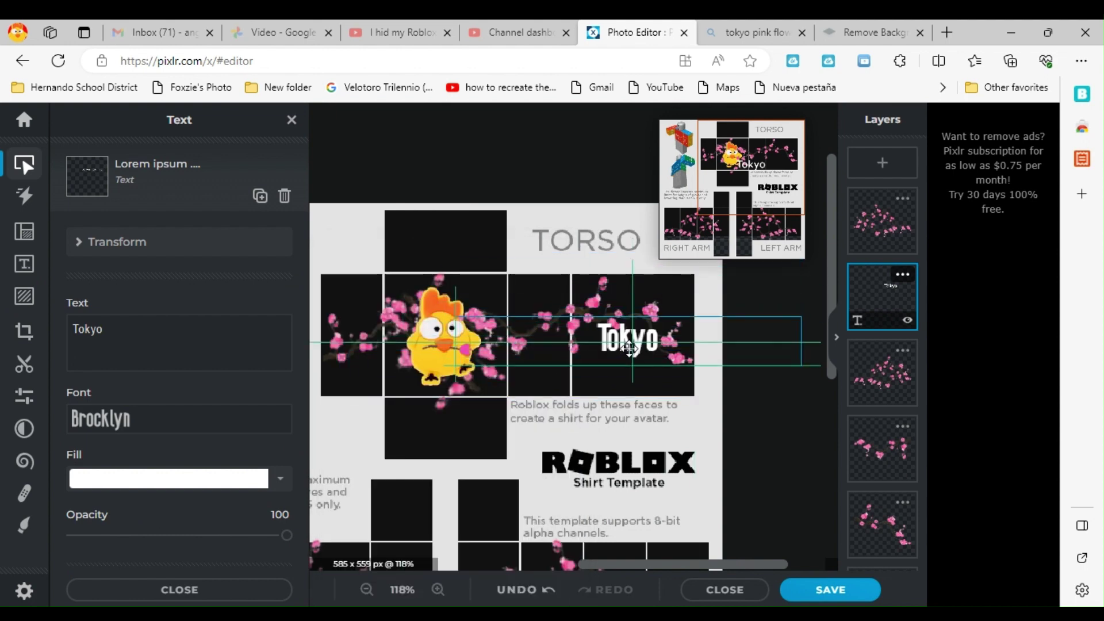
Duplicate the "Tokyo" text layer and place the copy directly above the original on the torso's back panel
right_click(636, 341)
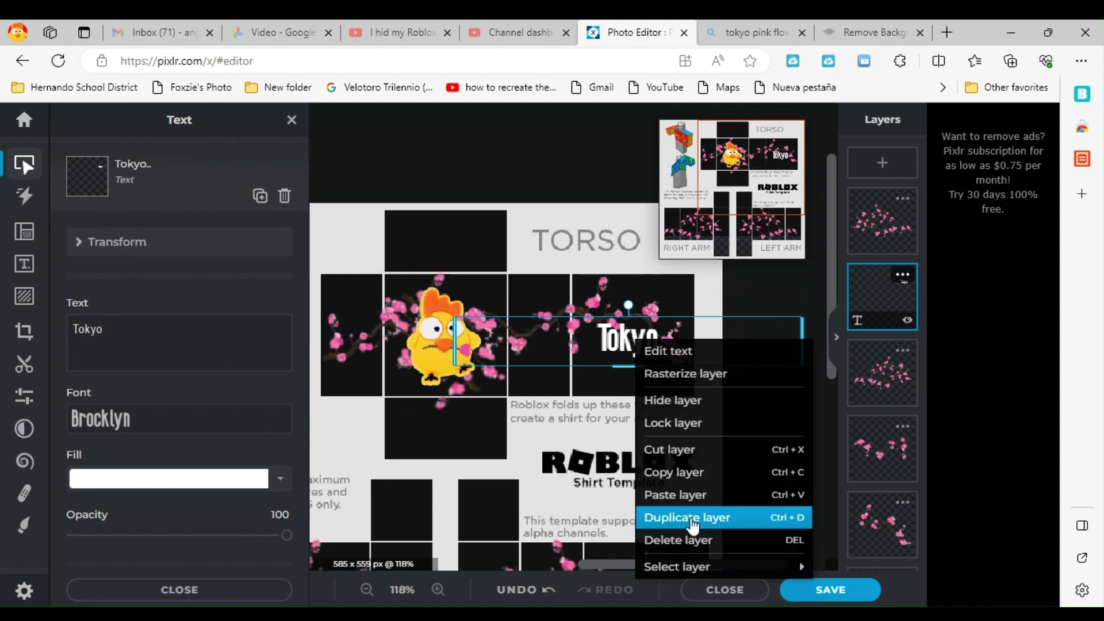
left_click(692, 525)
left_click_drag(633, 341, 632, 291)
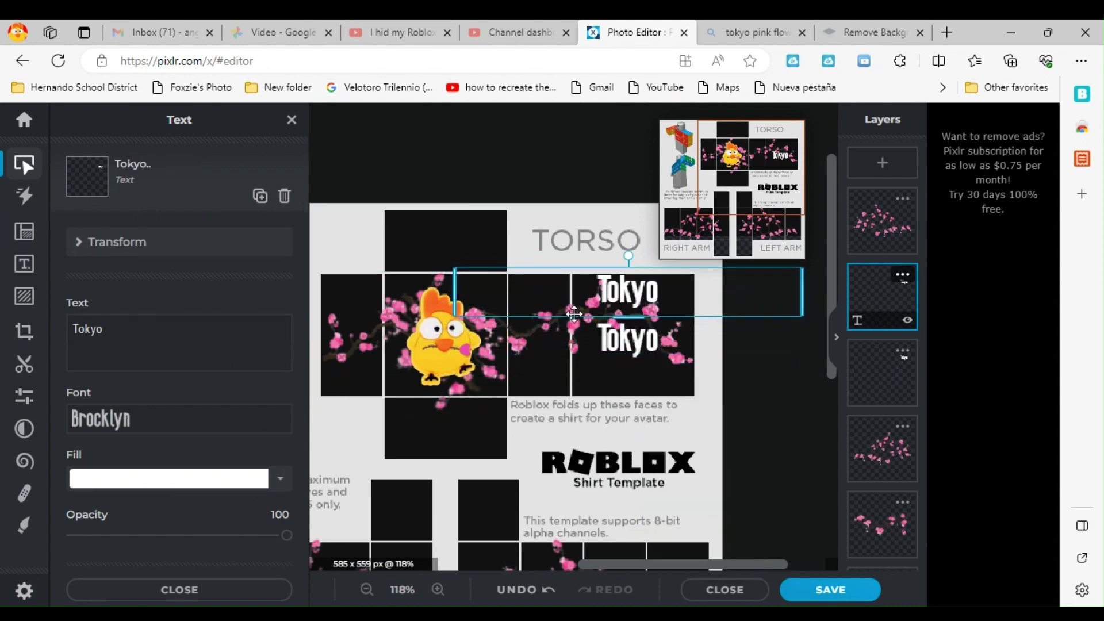
Replace the upper text copy's wording with "Chicksion in"
triple_click(187, 345)
key("BackSpace")
type("Ch")
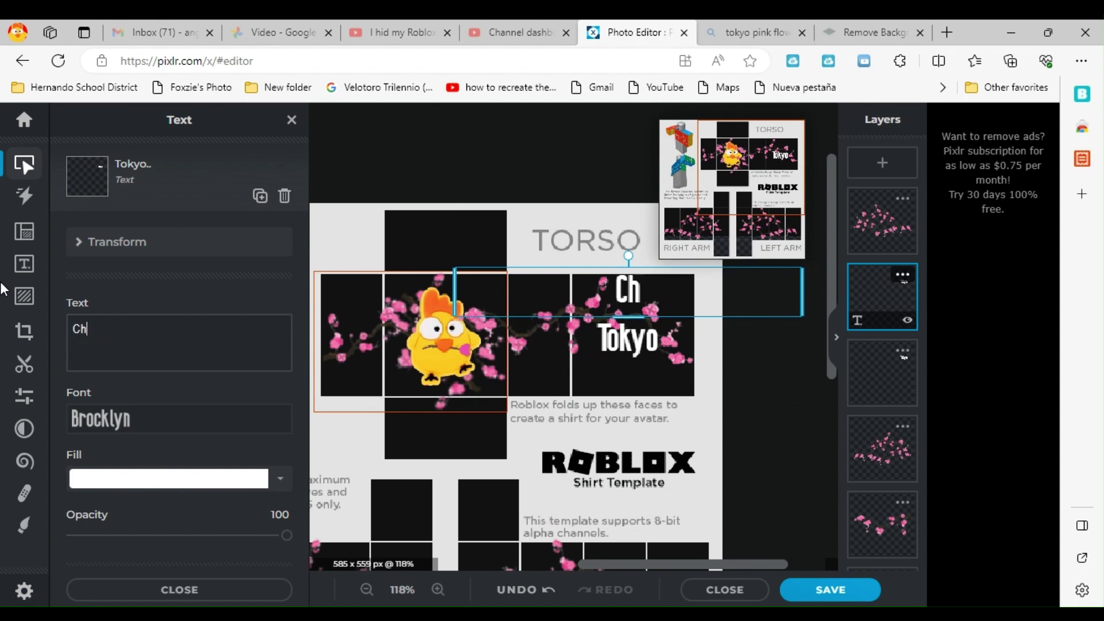
type("icksion")
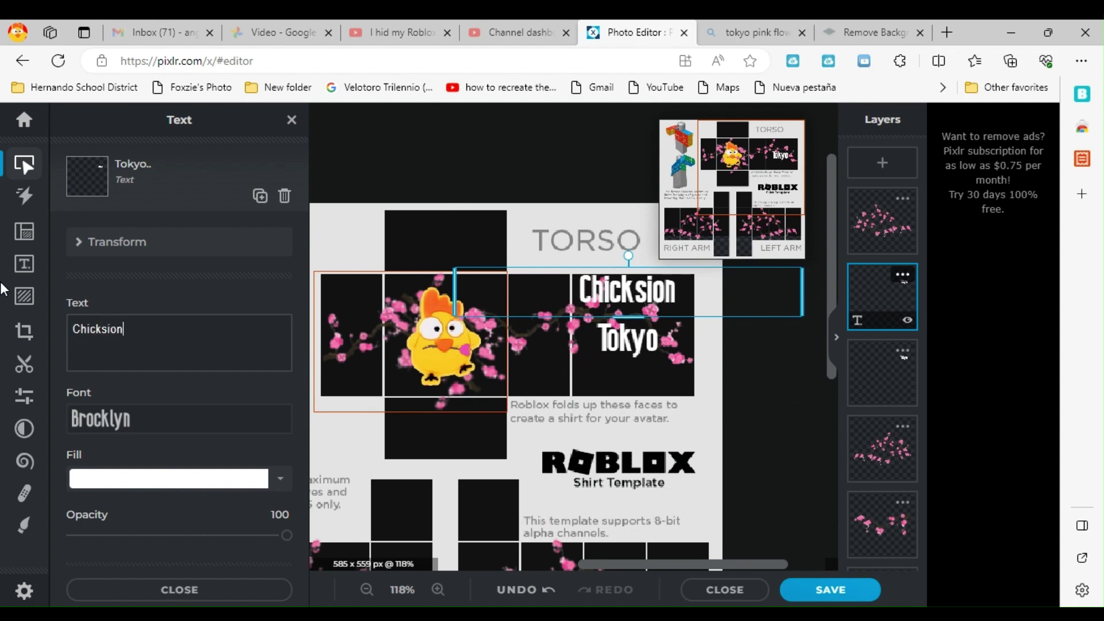
type(" in")
key("Return")
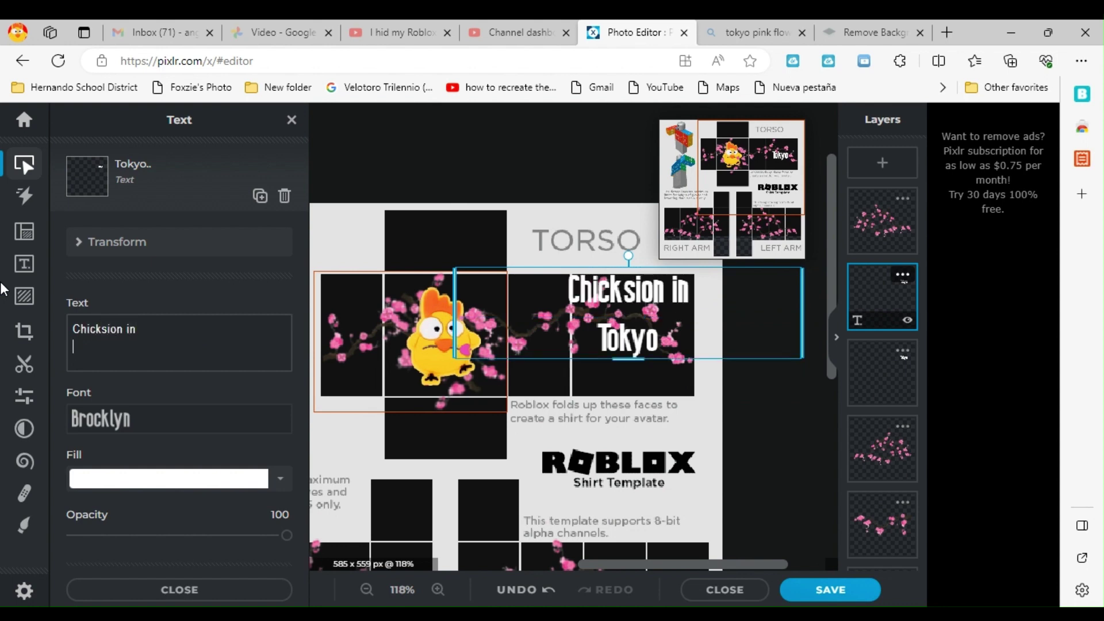
key("BackSpace")
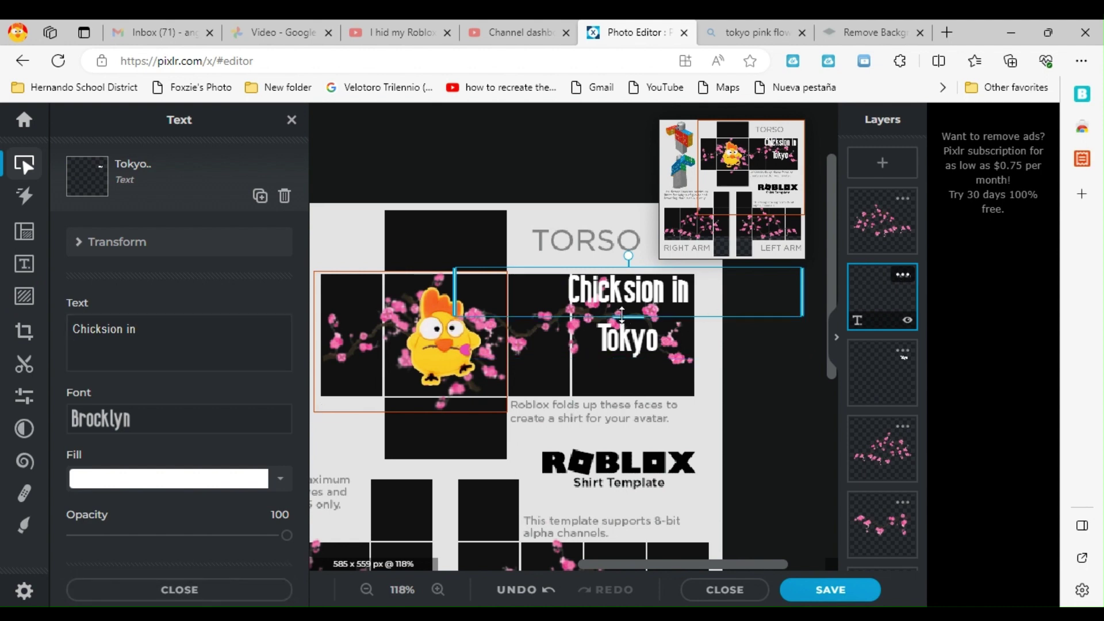
Shrink the "Chicksion in" text slightly and set its fill color to pink #EB46B4
left_click_drag(622, 315, 622, 309)
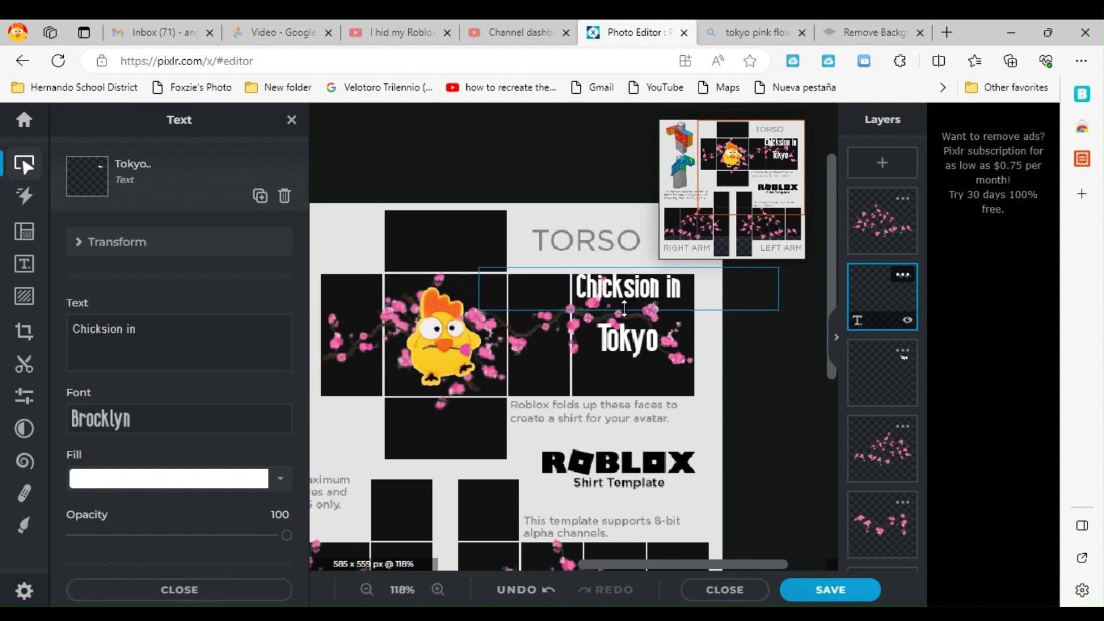
left_click(191, 481)
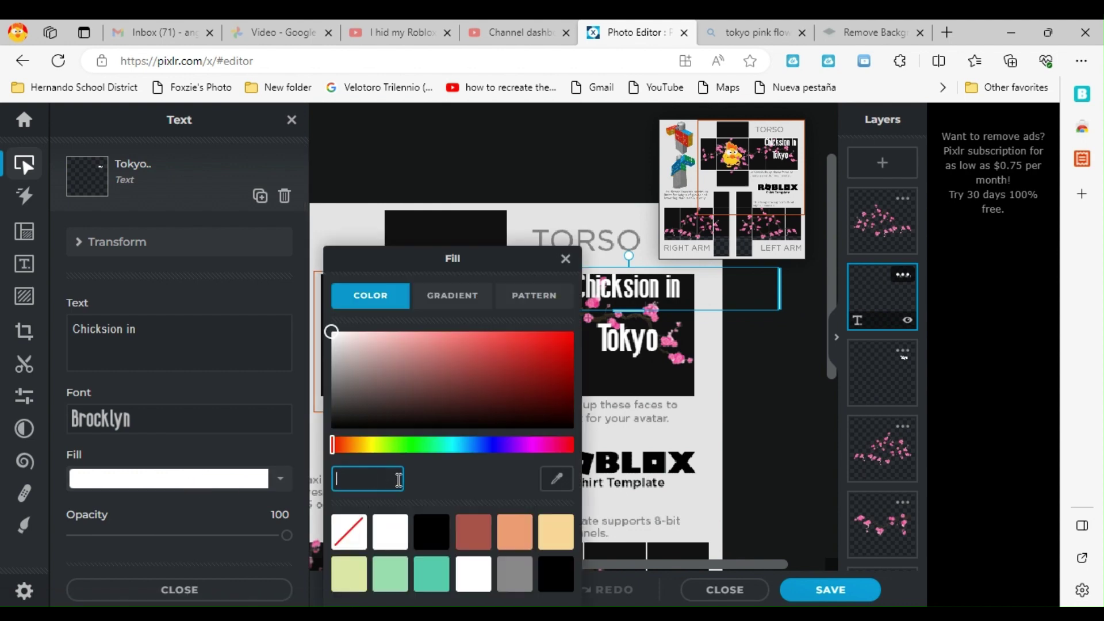
right_click(399, 479)
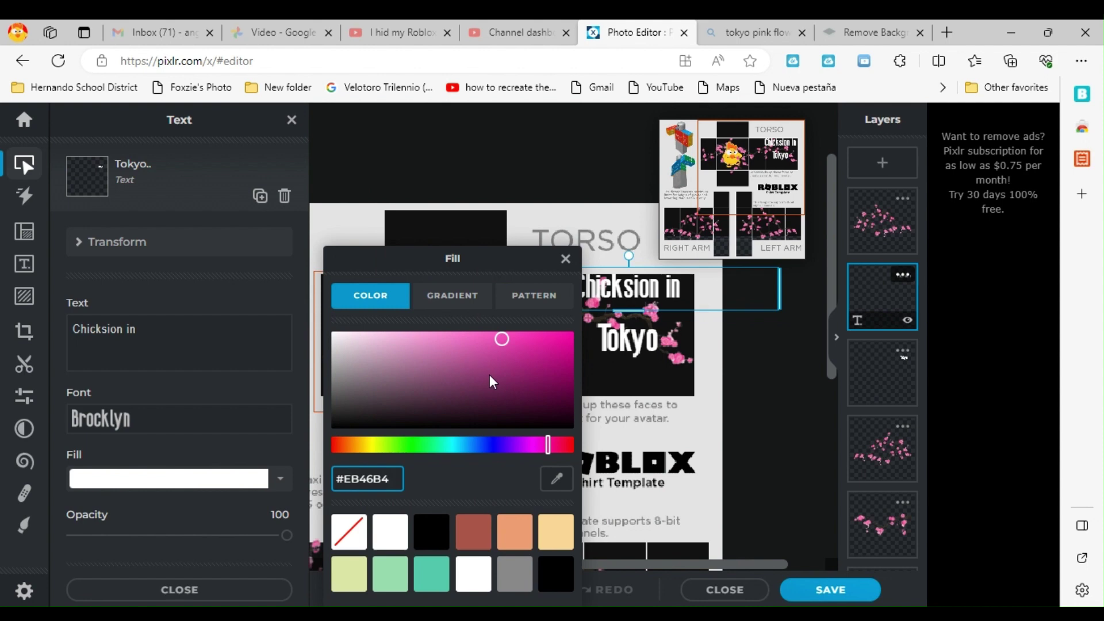
key("Return")
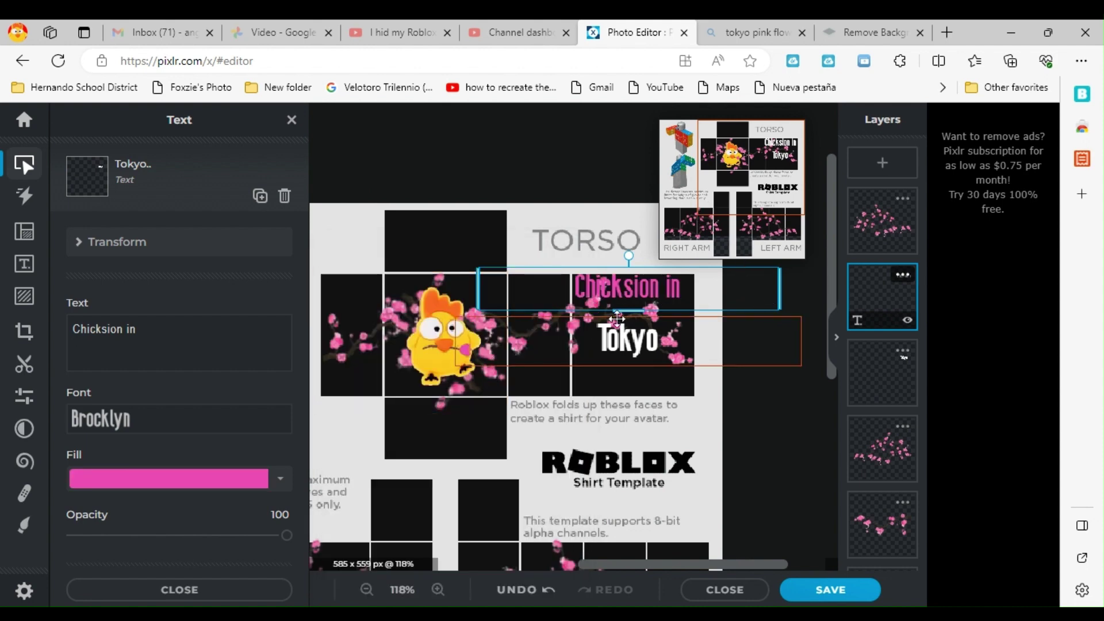
Shrink "Chicksion in" further to fit within the torso's back panel above "Tokyo", and change its fill to #E35BB6
left_click_drag(753, 295, 727, 295)
left_click_drag(631, 279, 623, 295)
left_click(216, 481)
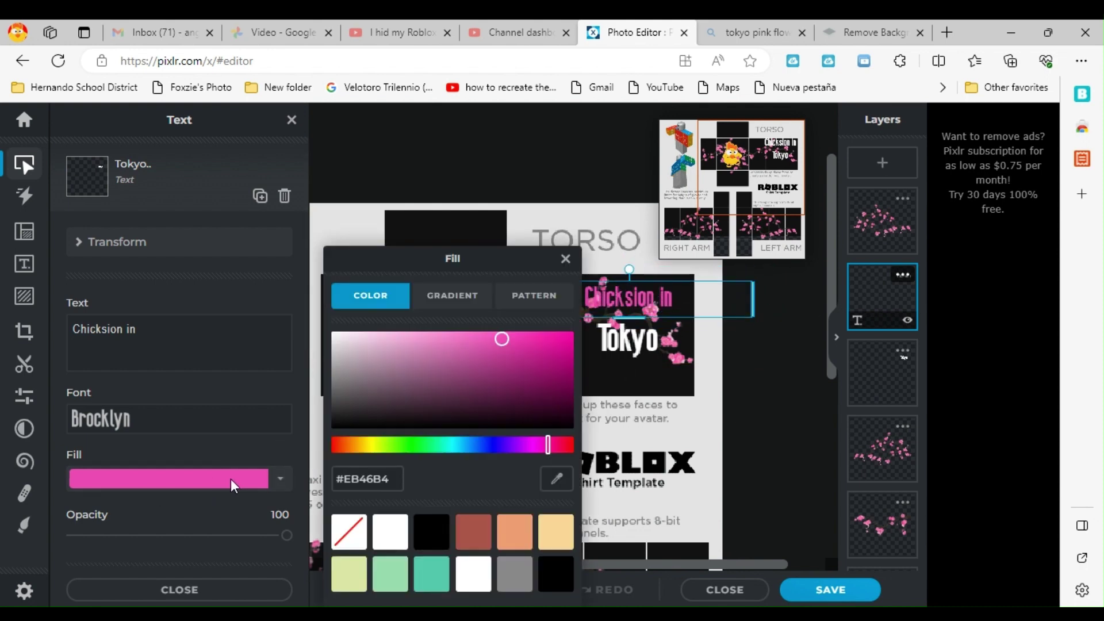
left_click_drag(500, 334, 477, 343)
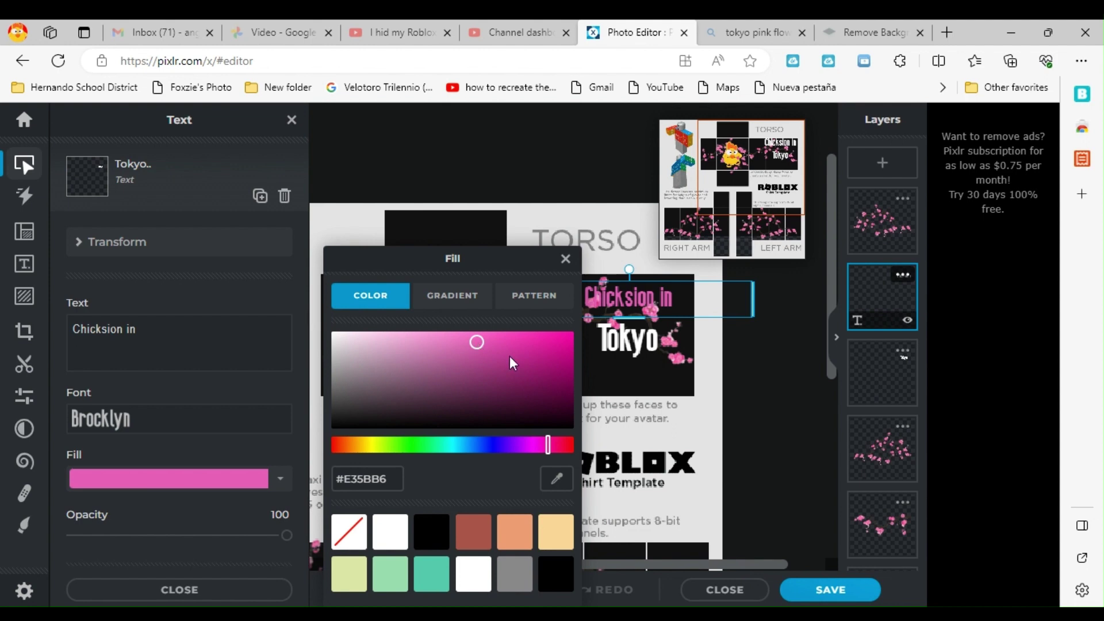
left_click(563, 258)
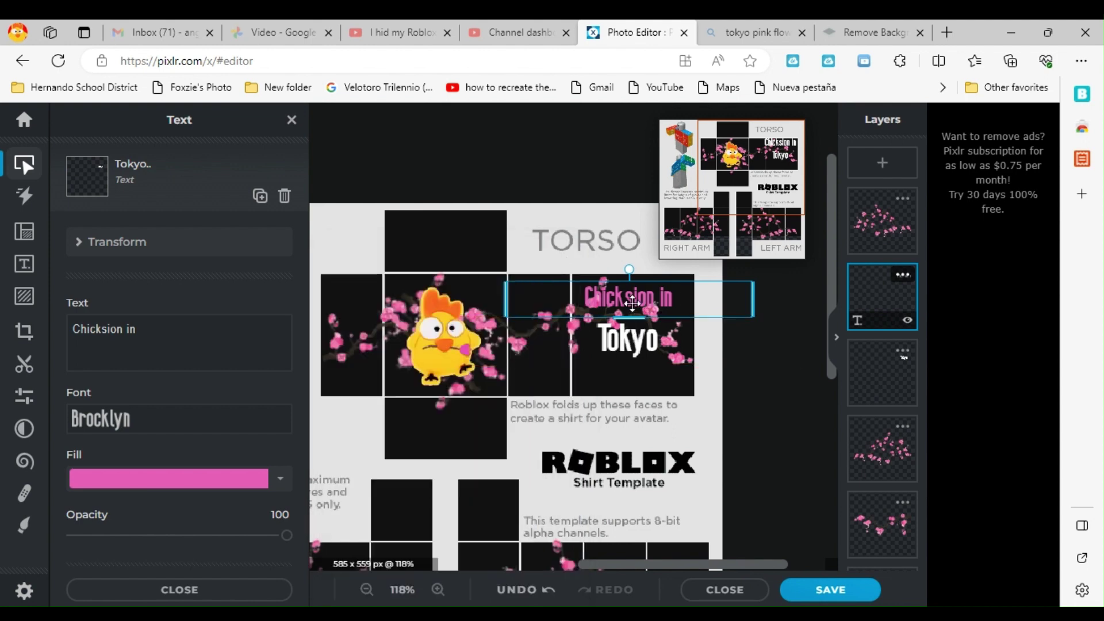
mouse_move(632, 303)
left_mouse_down()
mouse_move(630, 293)
mouse_move(635, 305)
left_mouse_up()
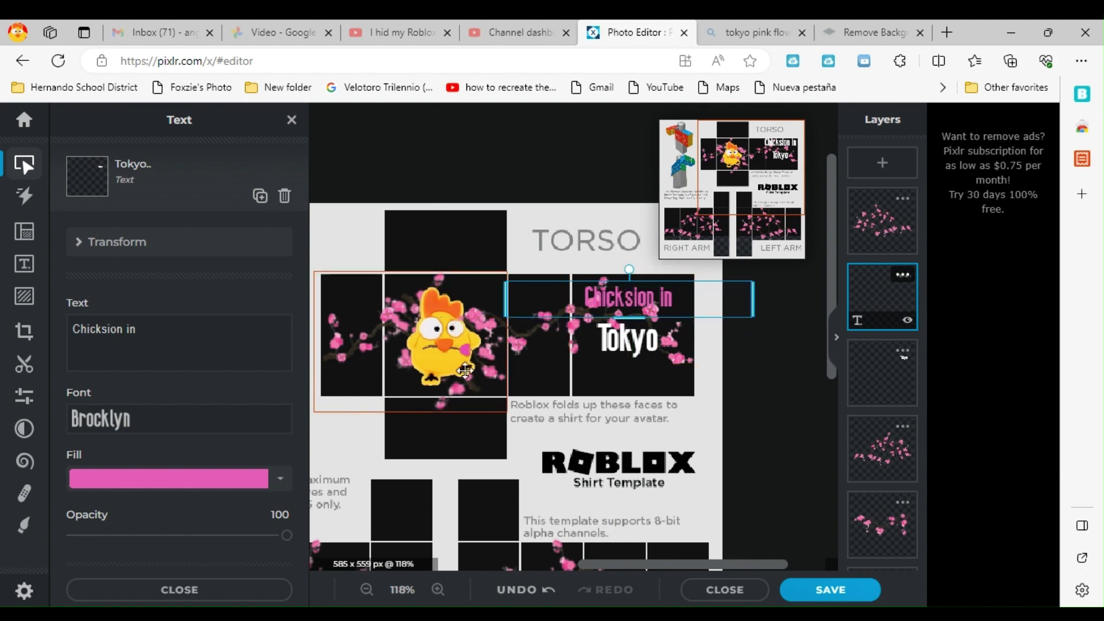
Reduce the size of the "Tokyo" text and position it just beneath "Chicksion in", leaving the text layer deselected
left_click(659, 377)
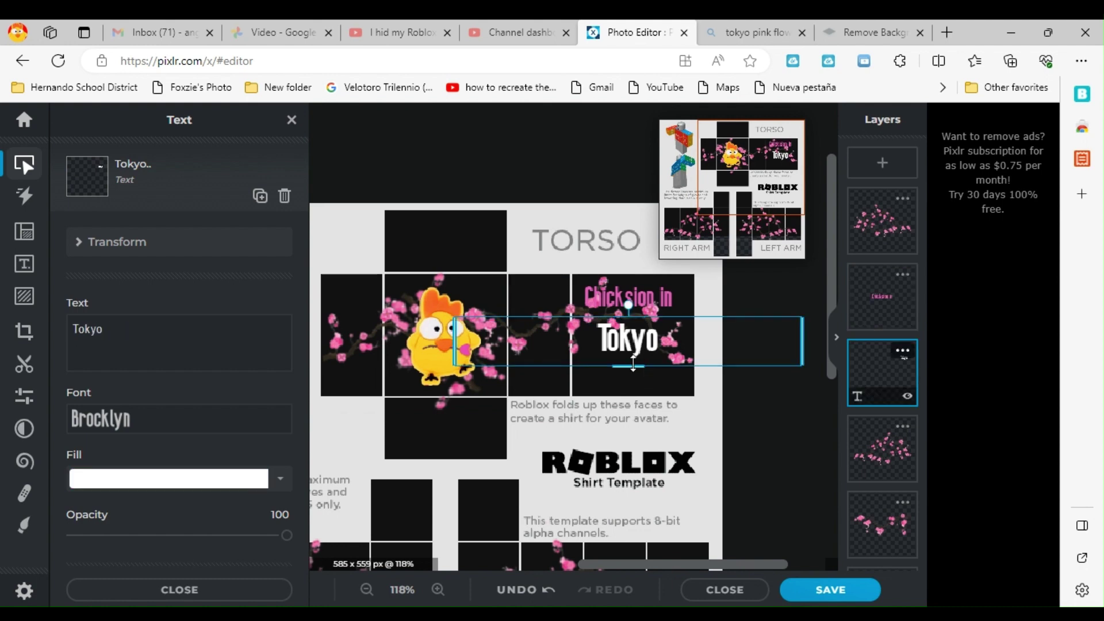
left_click_drag(631, 354, 636, 328)
left_click(716, 377)
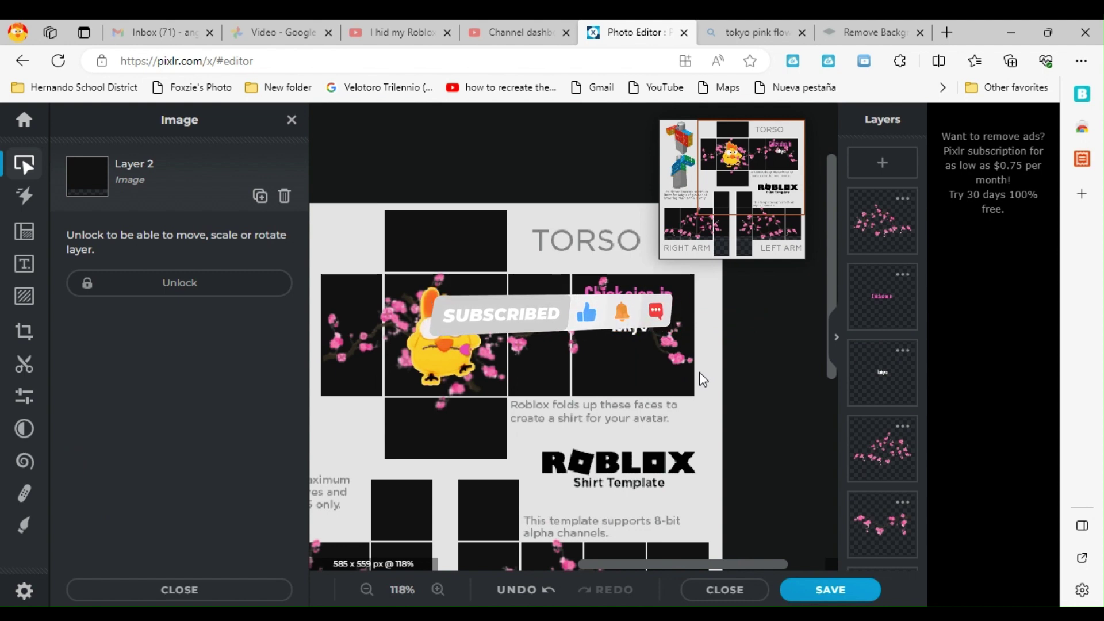
Examine the whole shirt template, checking the chick, the blossom branches and the back text across the torso and arms
scroll(539, 350, "down", 3)
scroll(539, 351, "down", 1)
scroll(632, 356, "up", 3)
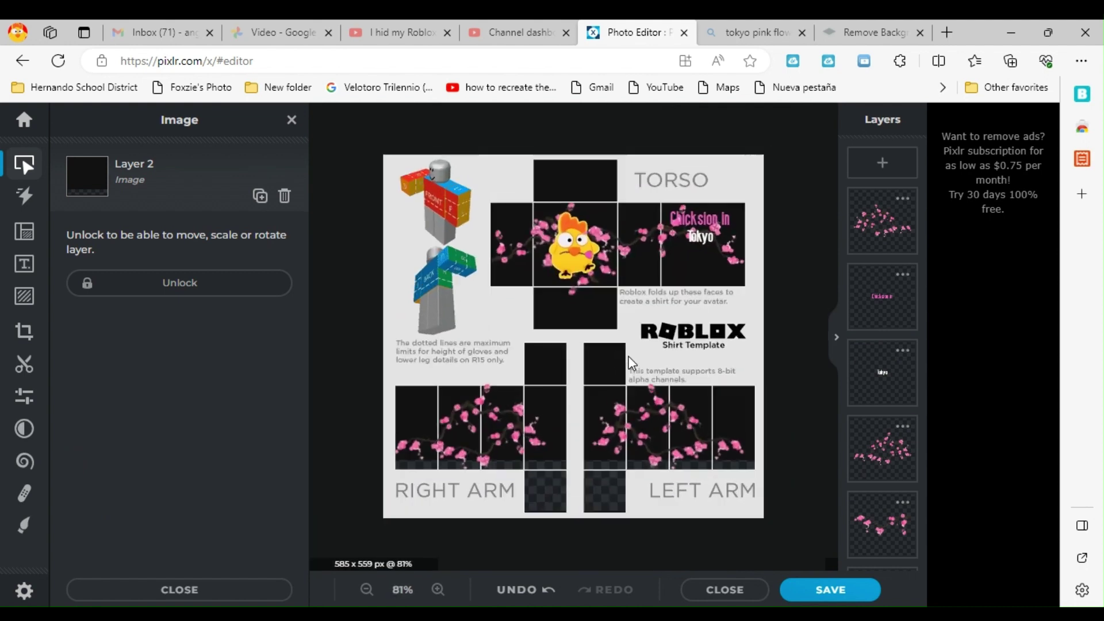
scroll(653, 345, "down", 1)
scroll(657, 392, "down", 2)
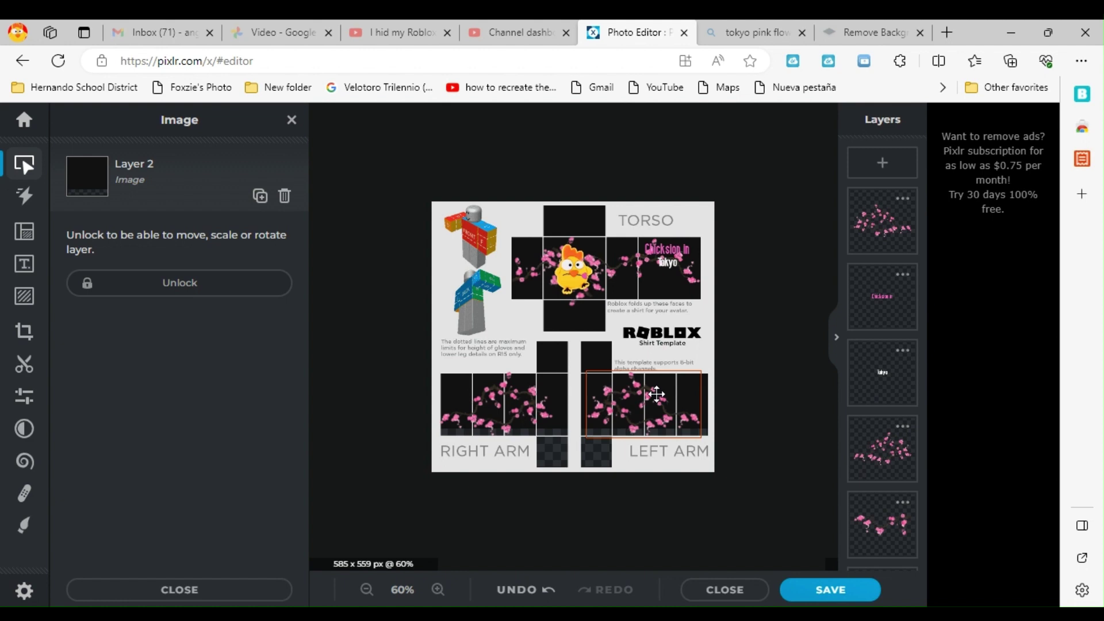
scroll(571, 283, "up", 1)
scroll(571, 283, "down", 2)
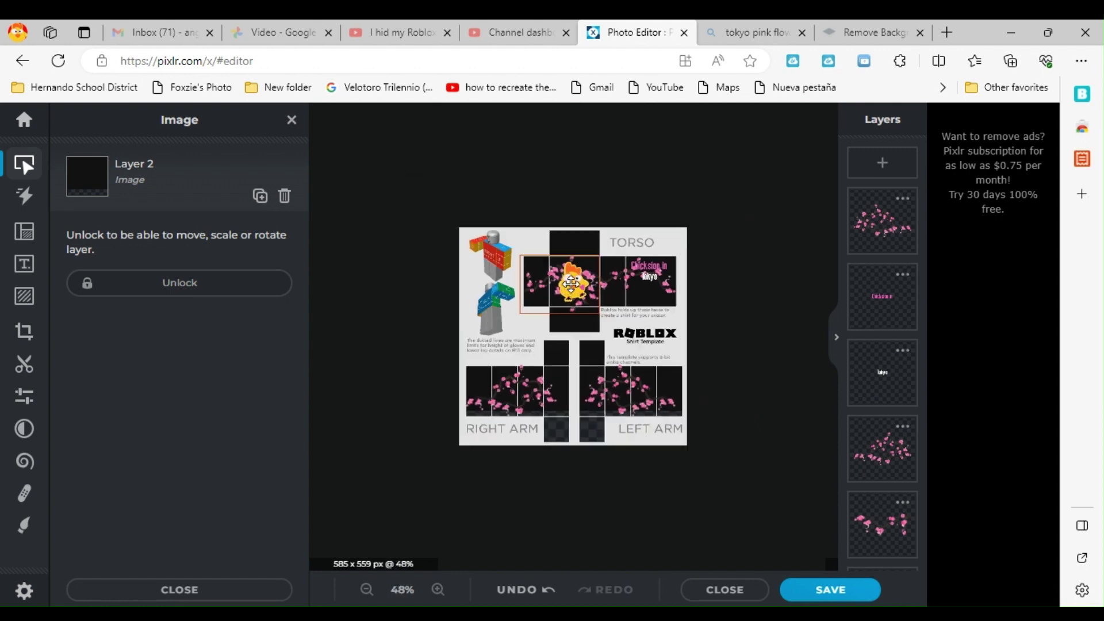
scroll(571, 283, "up", 2)
scroll(581, 305, "down", 2)
scroll(604, 397, "up", 2)
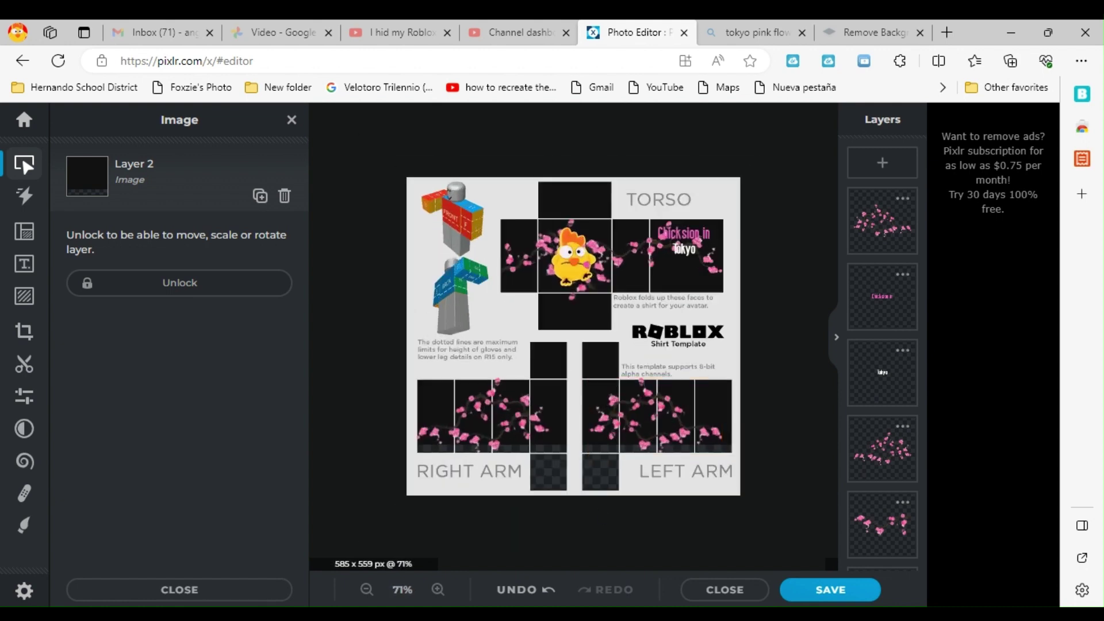